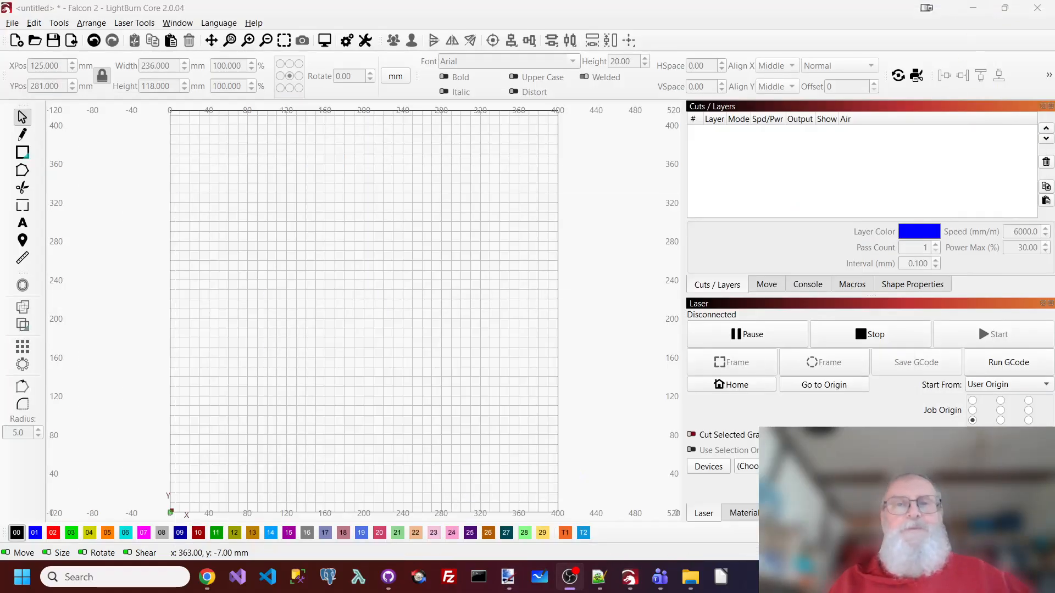
# Draw a 100 mm square in the upper part of the workspace on layer 01 and set that layer's mode to Line.
pyautogui.click(445, 7)
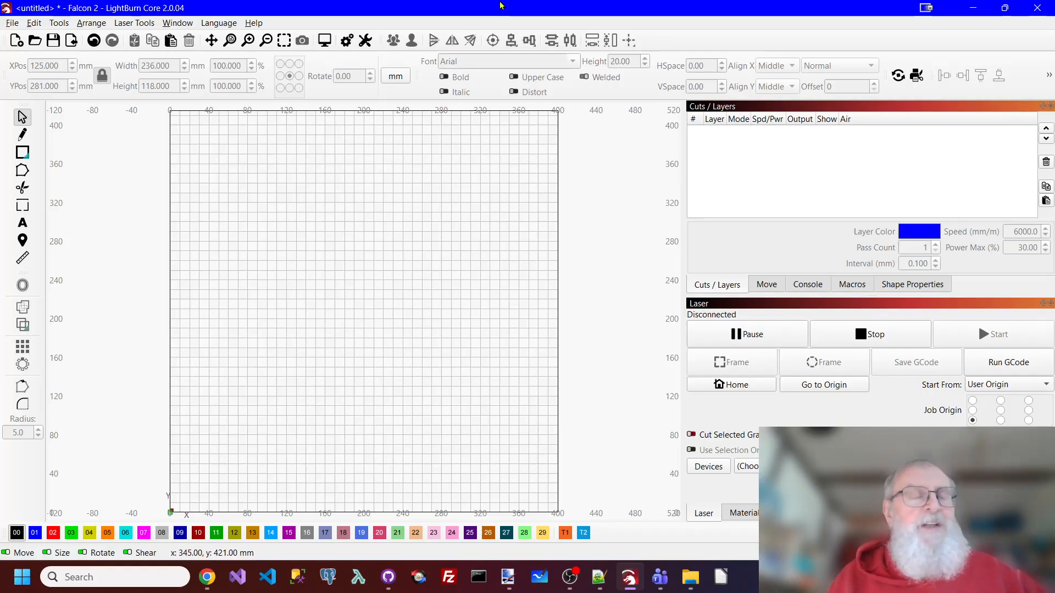
pyautogui.click(36, 533)
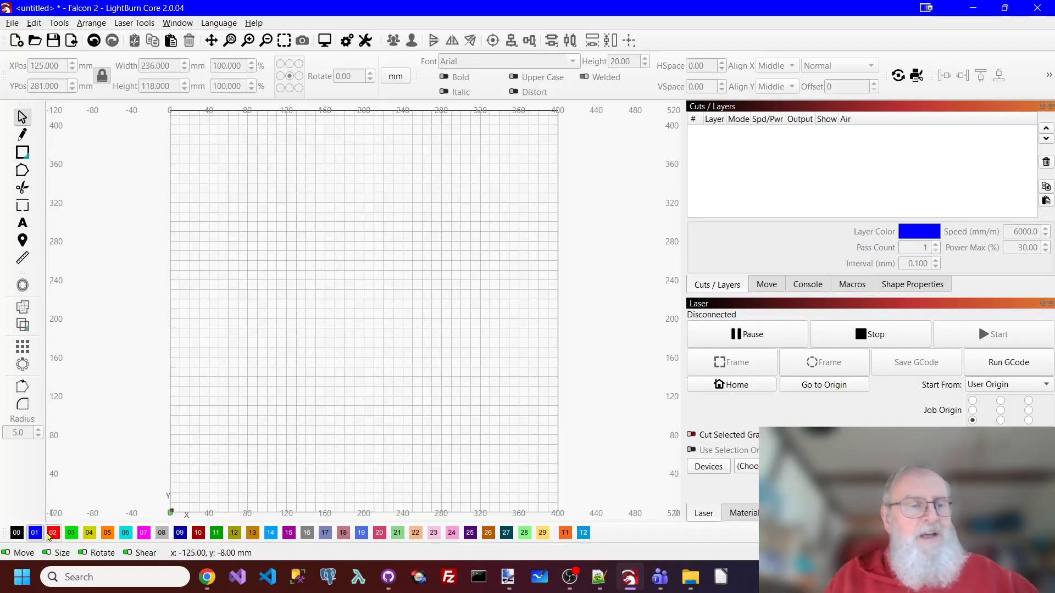
pyautogui.click(22, 152)
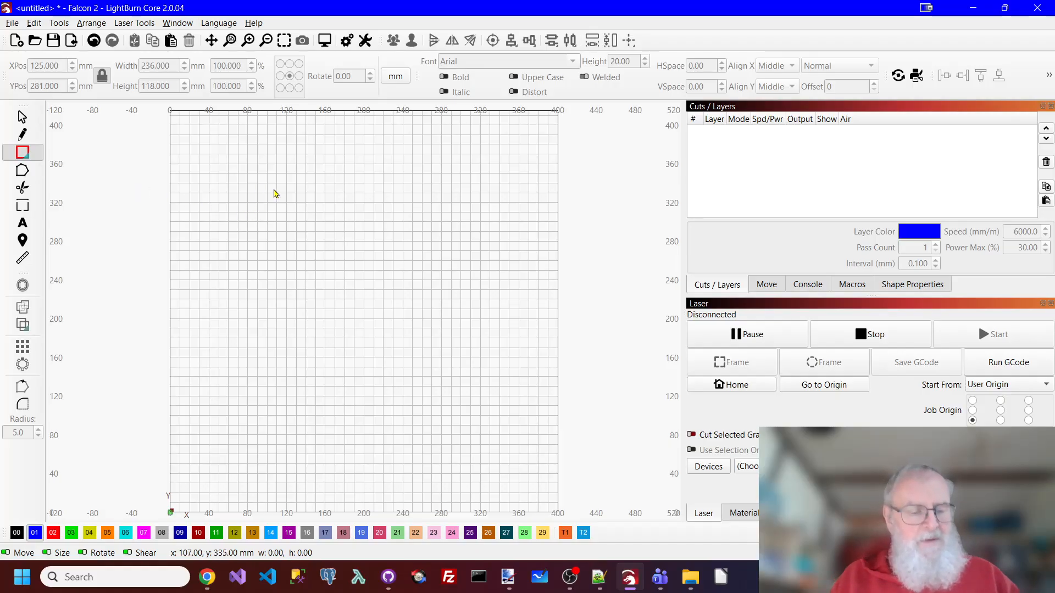
pyautogui.moveTo(270, 181); pyautogui.dragTo(367, 270)
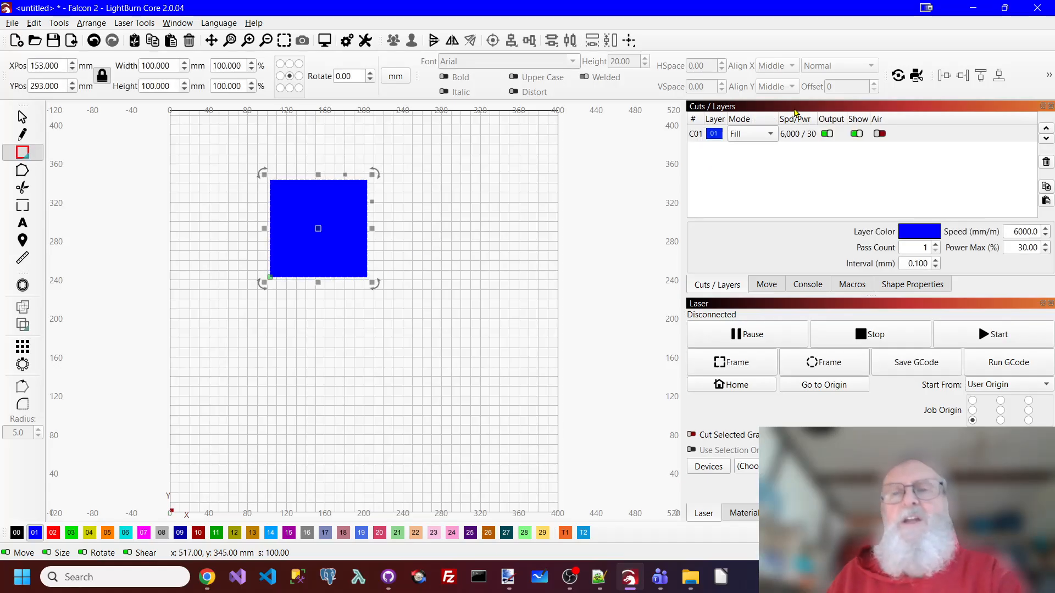
pyautogui.click(772, 135)
pyautogui.click(758, 119)
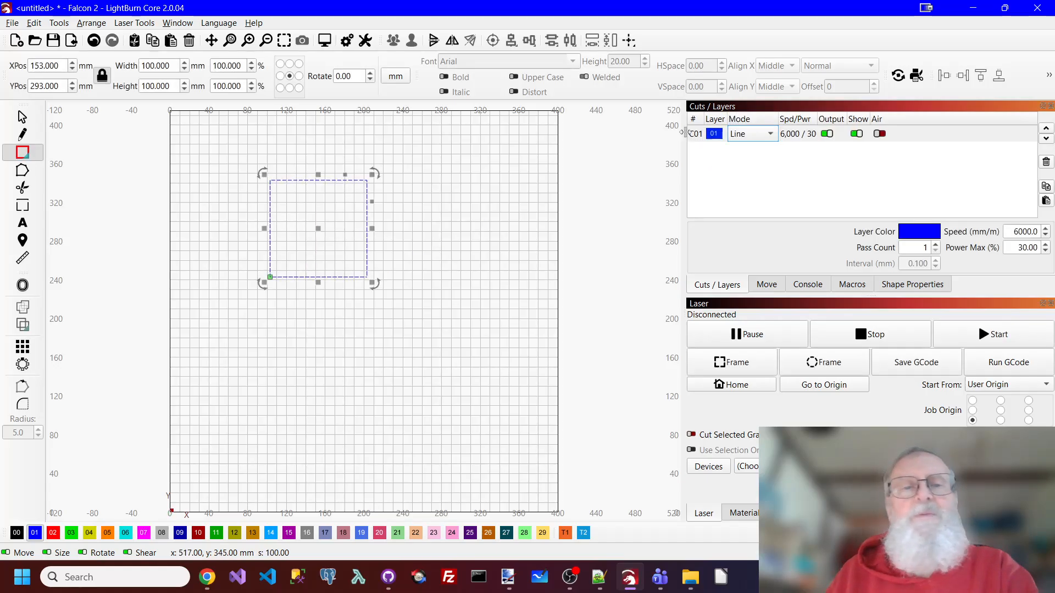
# Rotate the square by 45 degrees so it stands on one corner.
pyautogui.doubleClick(357, 76)
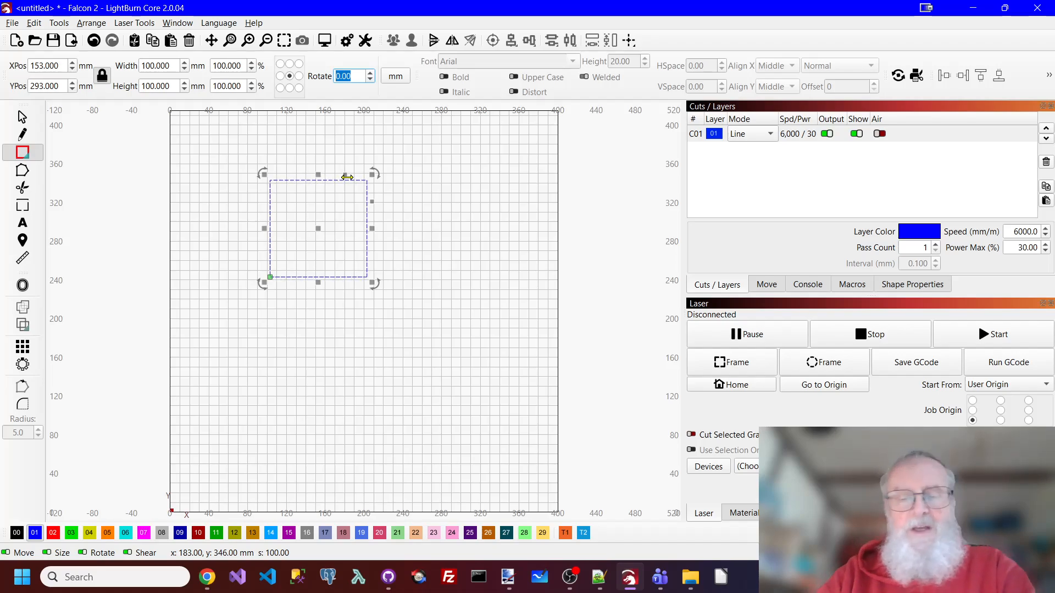
pyautogui.write('45')
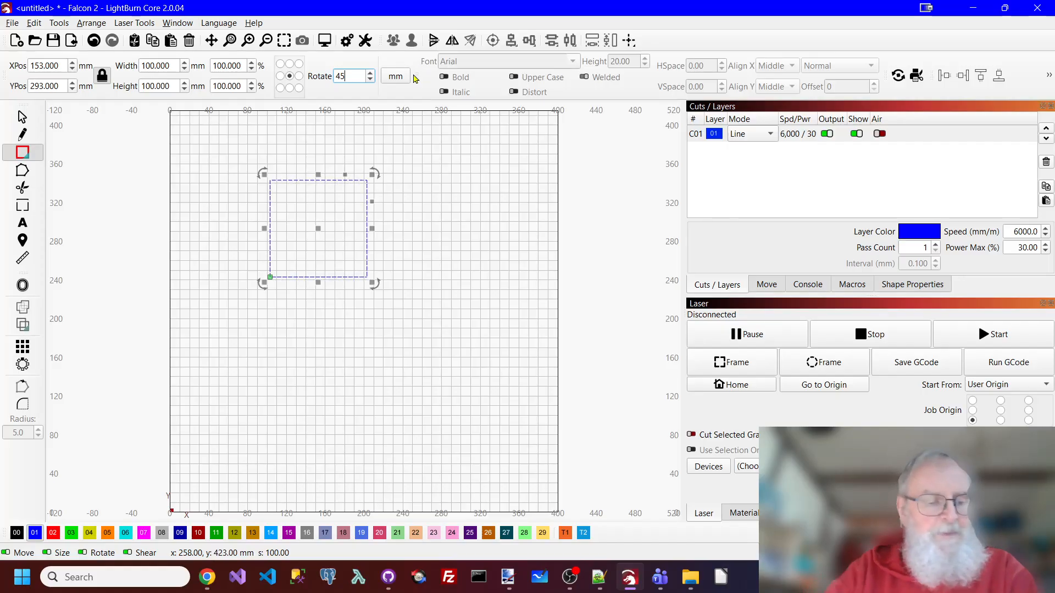
pyautogui.press('Return')
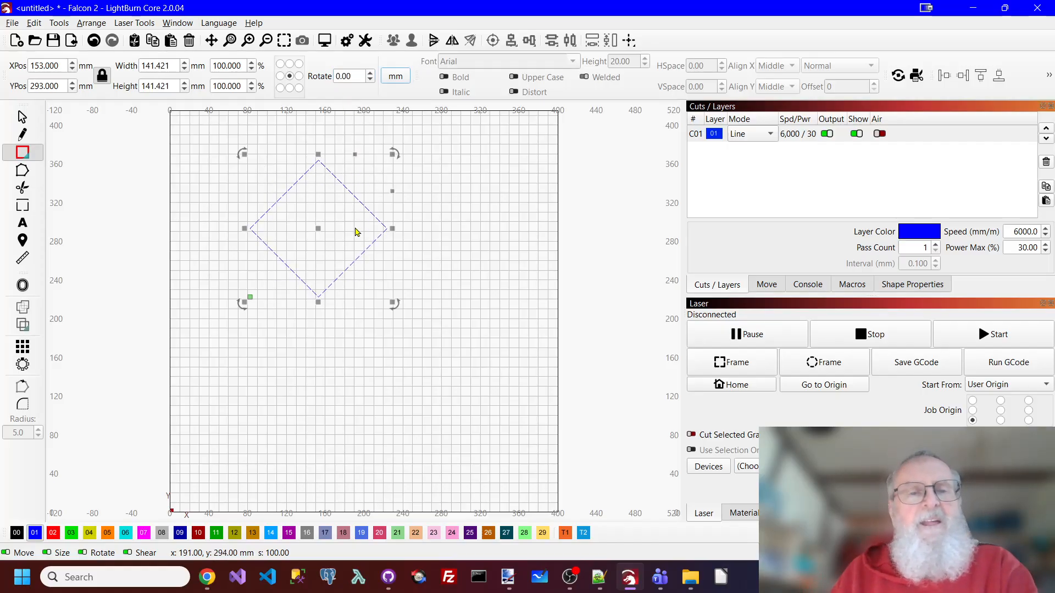
# Flatten the diamond to about 77 mm high and move its centre to X 157, Y 272 mm.
pyautogui.moveTo(317, 155); pyautogui.dragTo(322, 218)
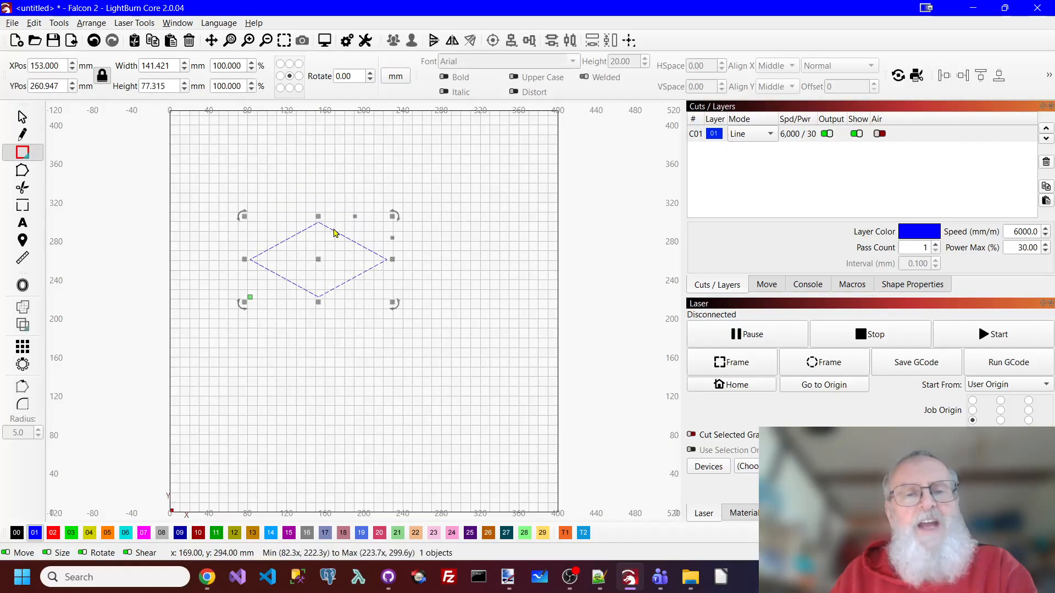
pyautogui.moveTo(319, 258); pyautogui.dragTo(322, 247)
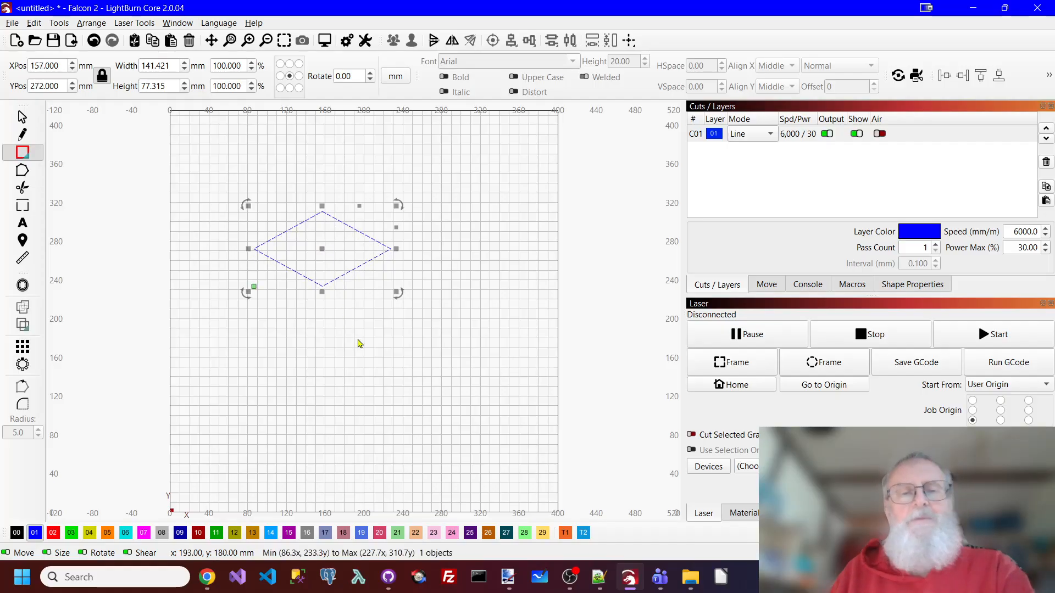
pyautogui.click(361, 308)
pyautogui.scroll(3, 368, 305)
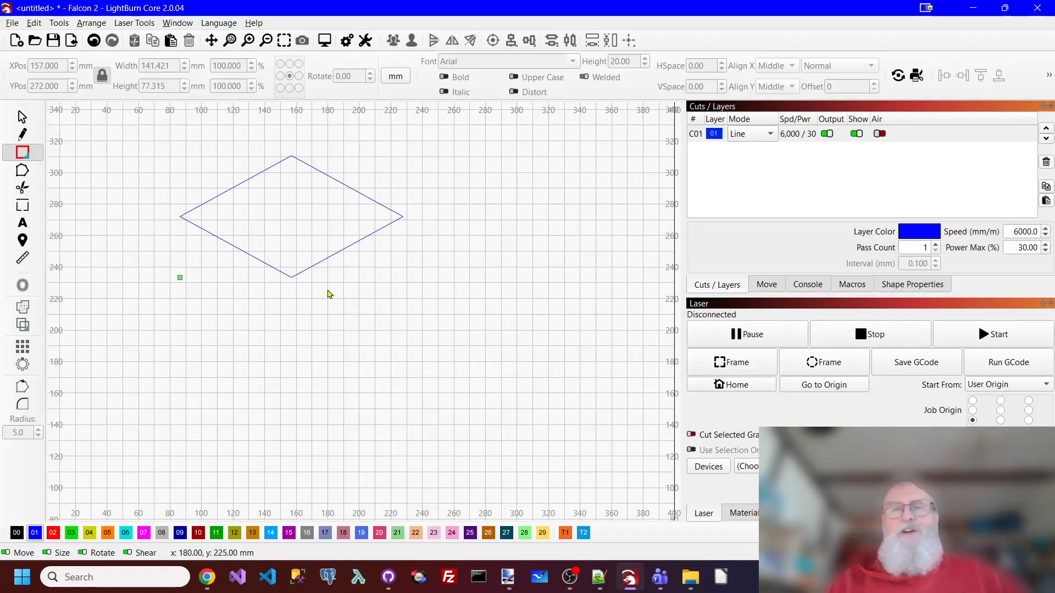
# Duplicate the flattened diamond.
pyautogui.click(342, 184)
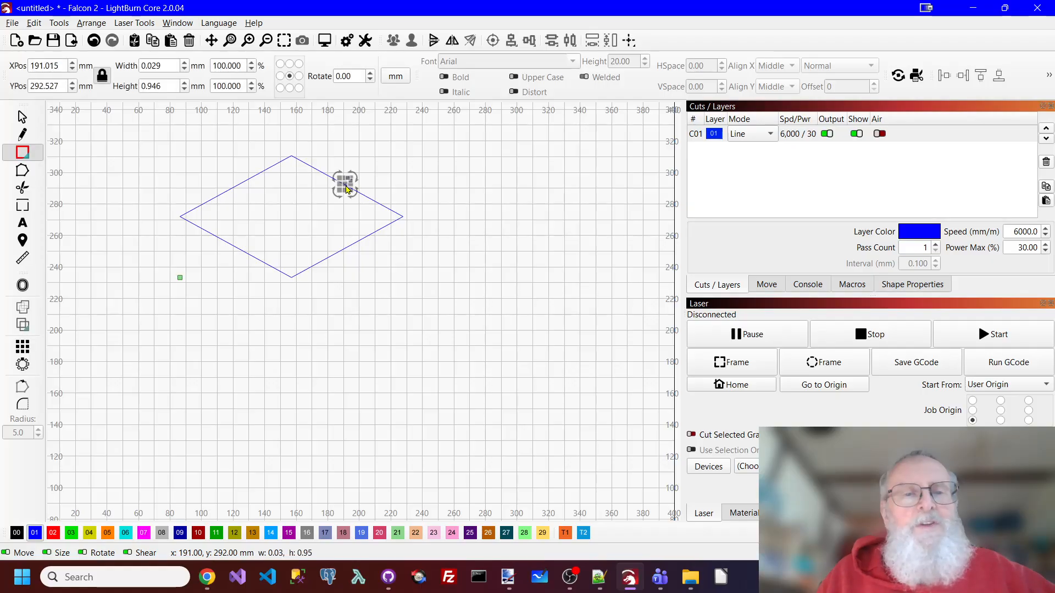
pyautogui.hotkey('ctrl', 'z')
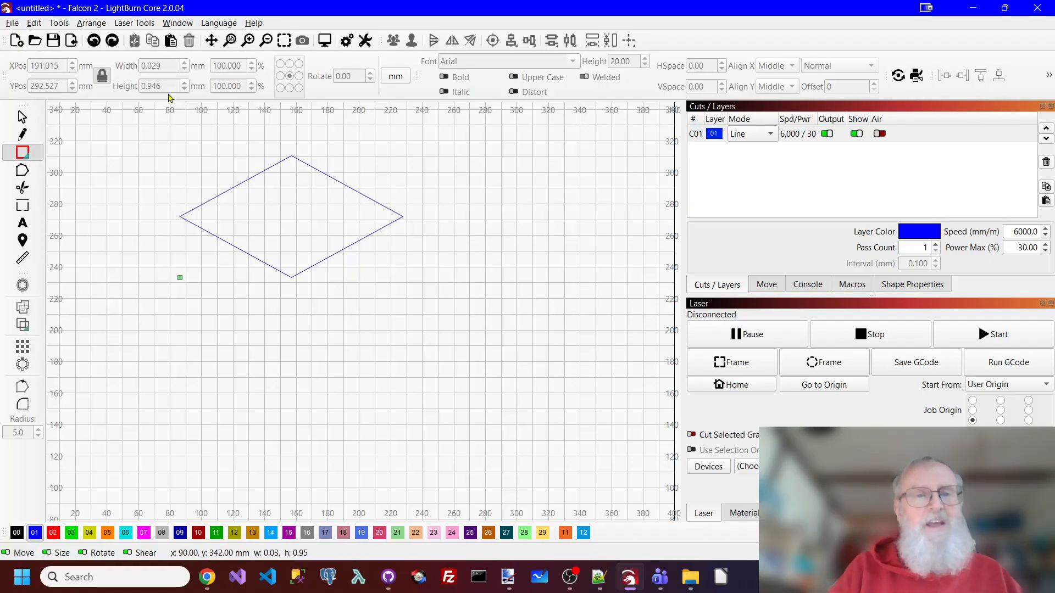
pyautogui.click(22, 117)
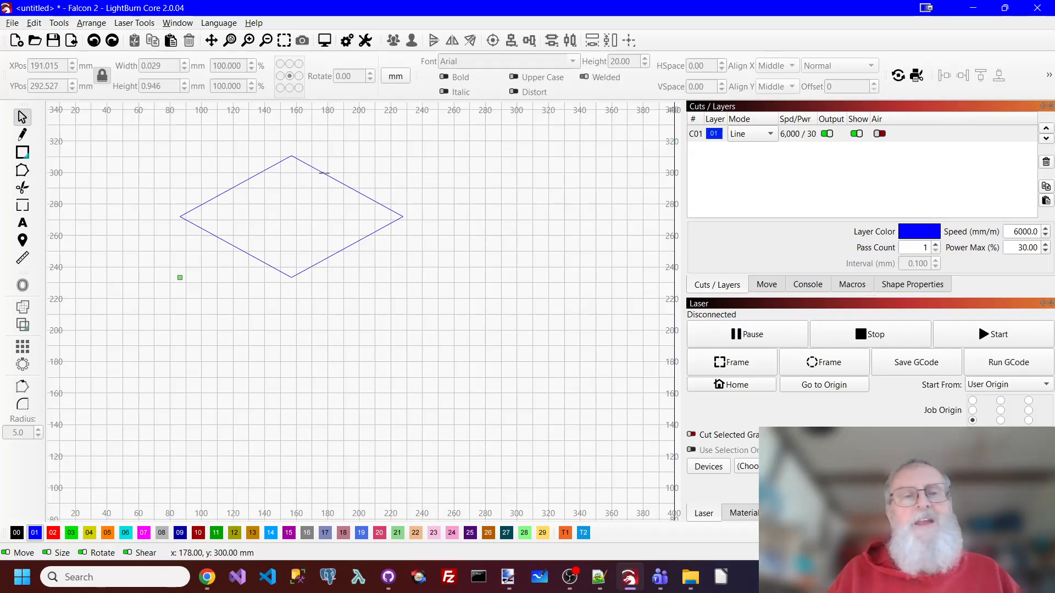
pyautogui.click(327, 178)
pyautogui.rightClick(327, 178)
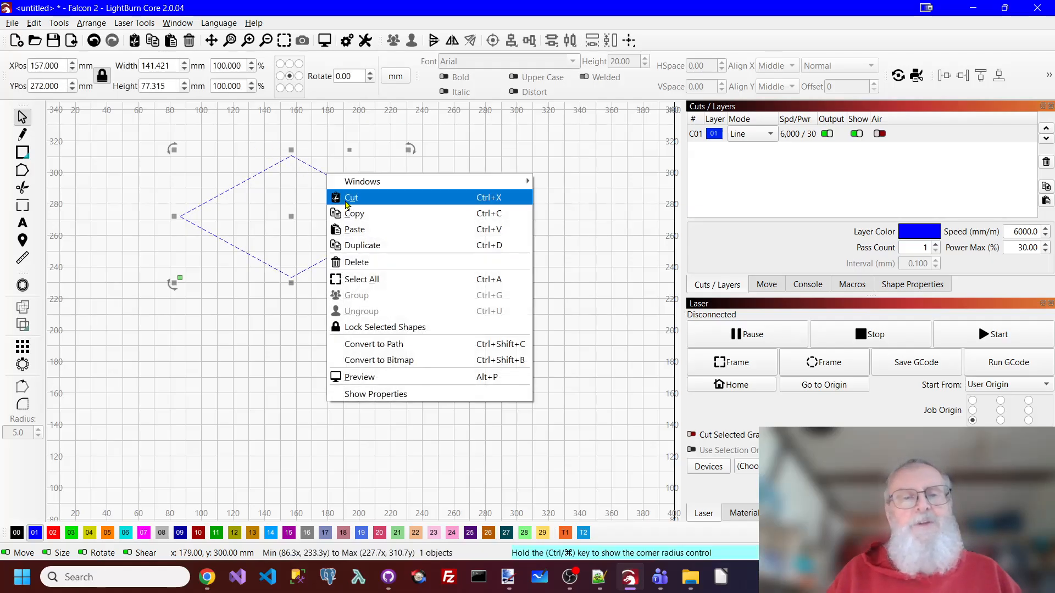
pyautogui.click(343, 242)
# Flatten the duplicate diamond to about 58 mm high and centre it on the original diamond.
pyautogui.moveTo(291, 214); pyautogui.dragTo(286, 274)
pyautogui.moveTo(286, 339); pyautogui.dragTo(288, 317)
pyautogui.moveTo(287, 264); pyautogui.dragTo(288, 226)
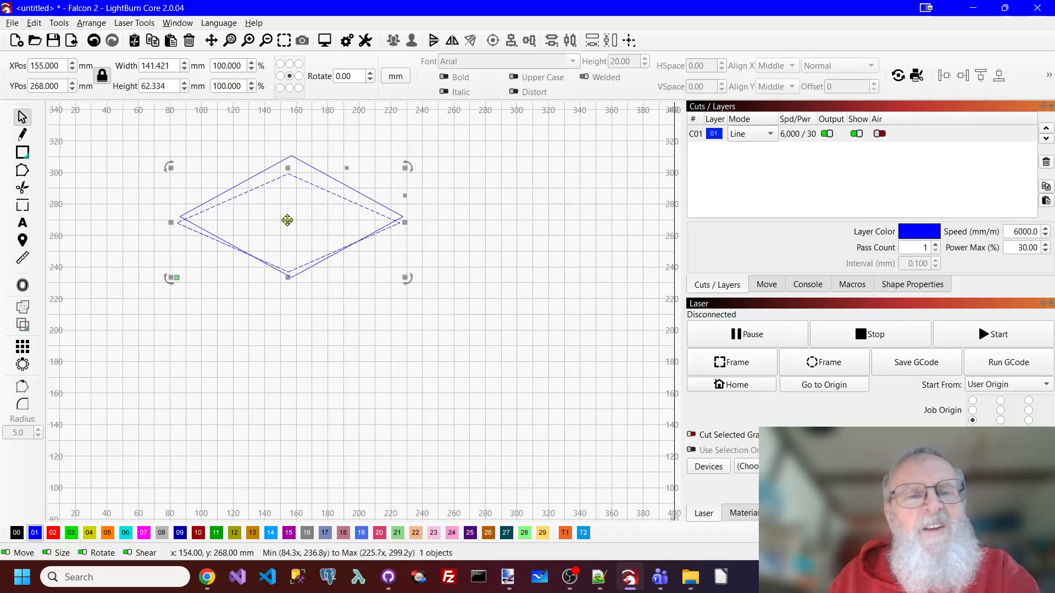
pyautogui.moveTo(289, 174); pyautogui.dragTo(289, 176)
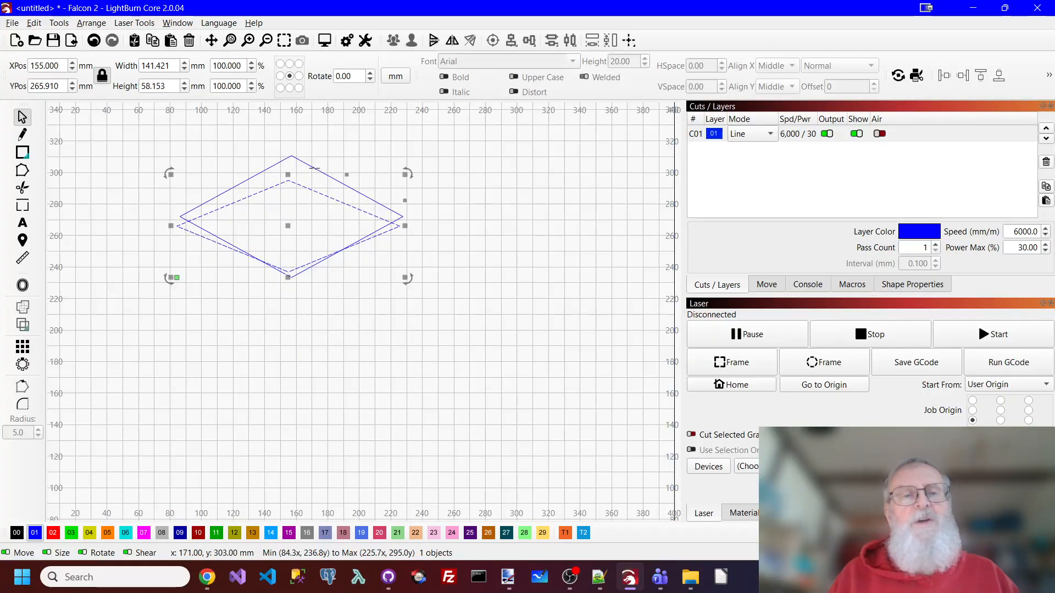
pyautogui.keyDown('shift'); pyautogui.click(306, 163); pyautogui.keyUp('shift')
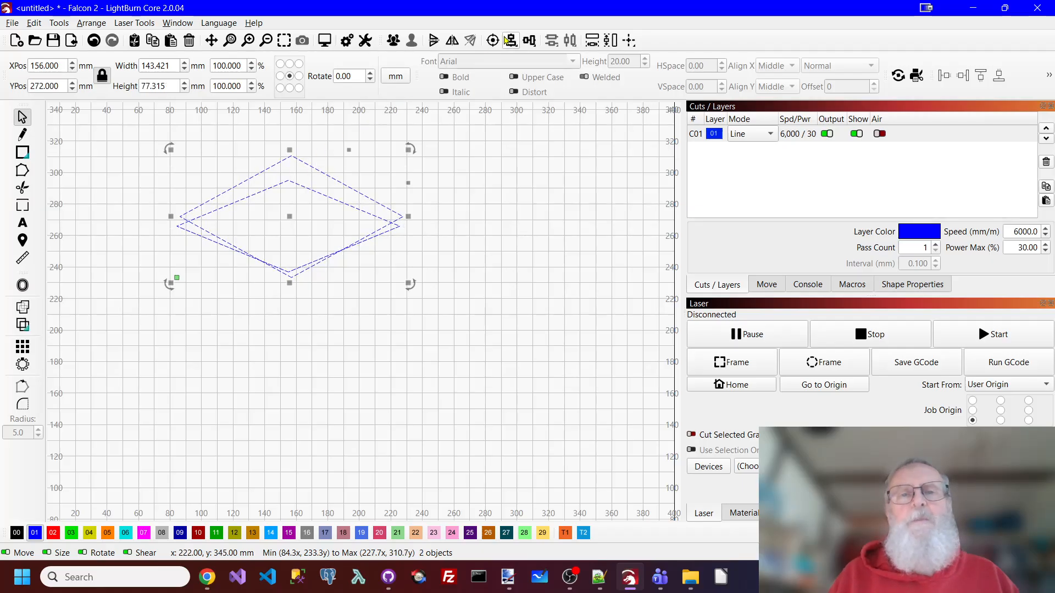
pyautogui.click(295, 311)
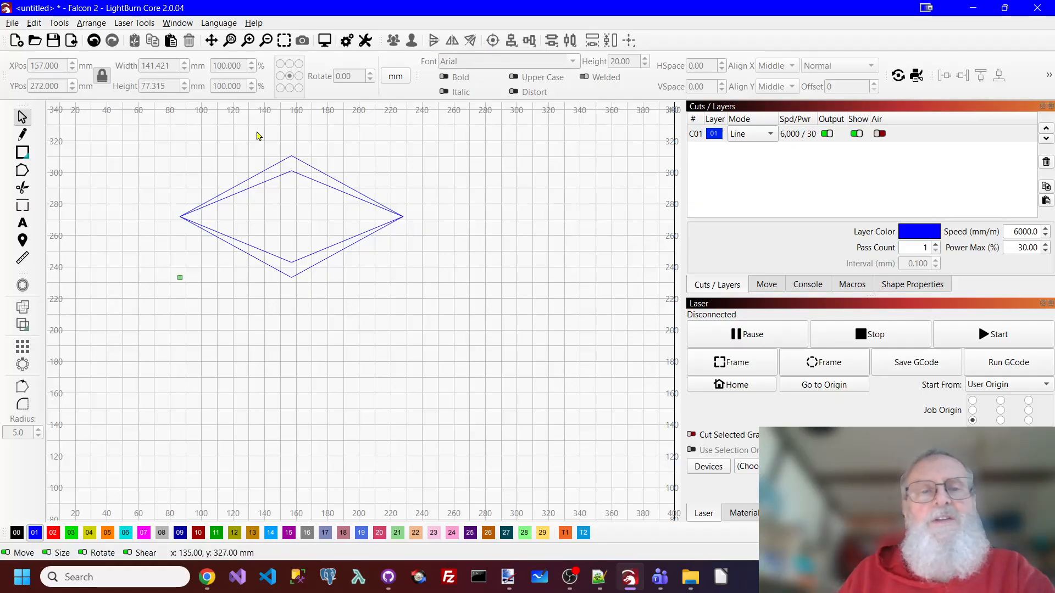
# Reduce the inner diamond's height to about 49 mm and centre it on the outer diamond again.
pyautogui.click(292, 175)
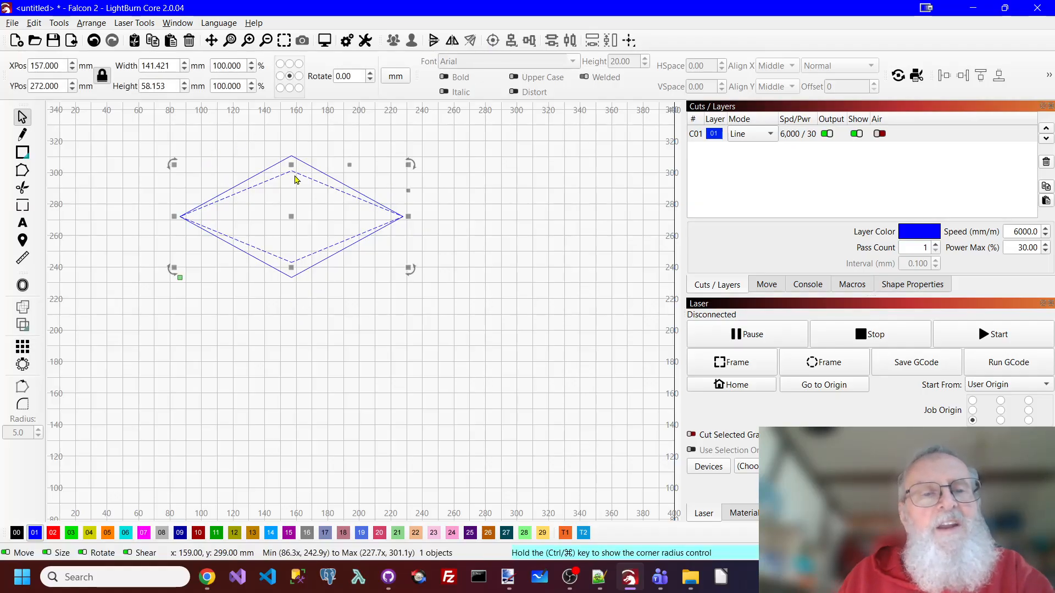
pyautogui.moveTo(291, 166); pyautogui.dragTo(292, 183)
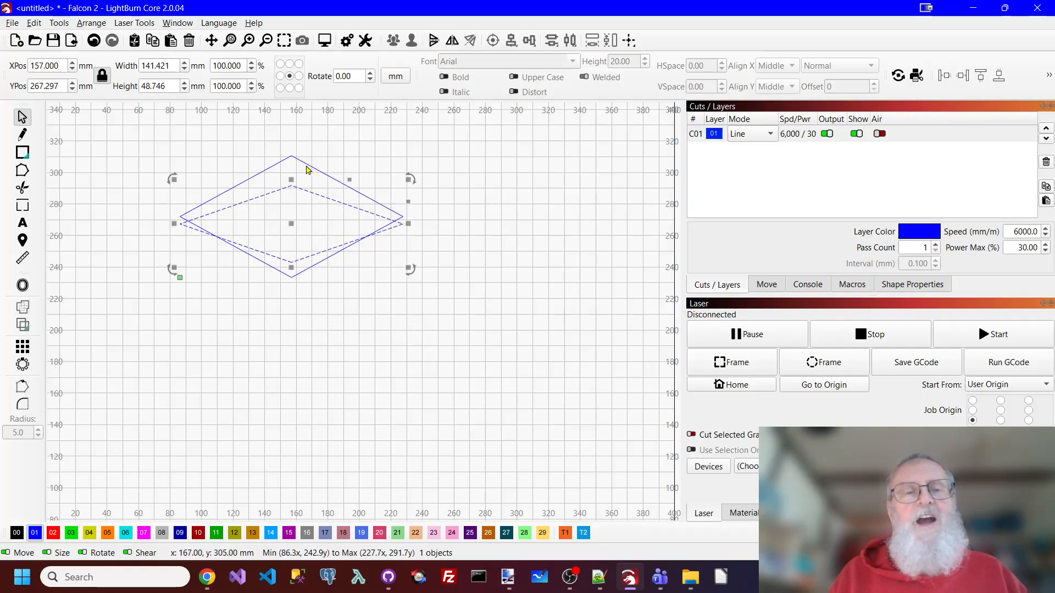
pyautogui.hotkey('ctrl', 'a')
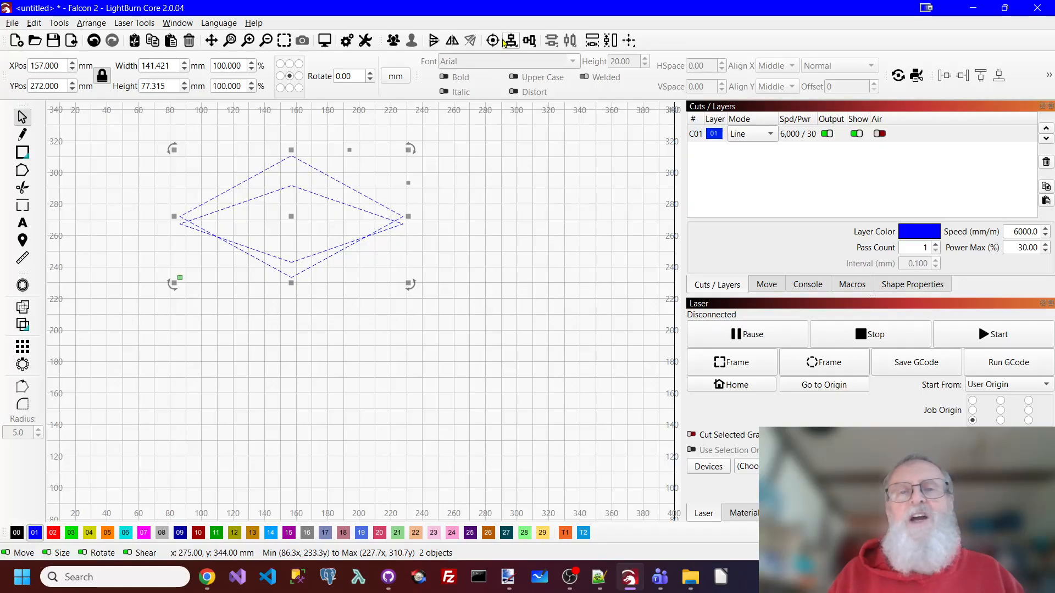
pyautogui.click(476, 122)
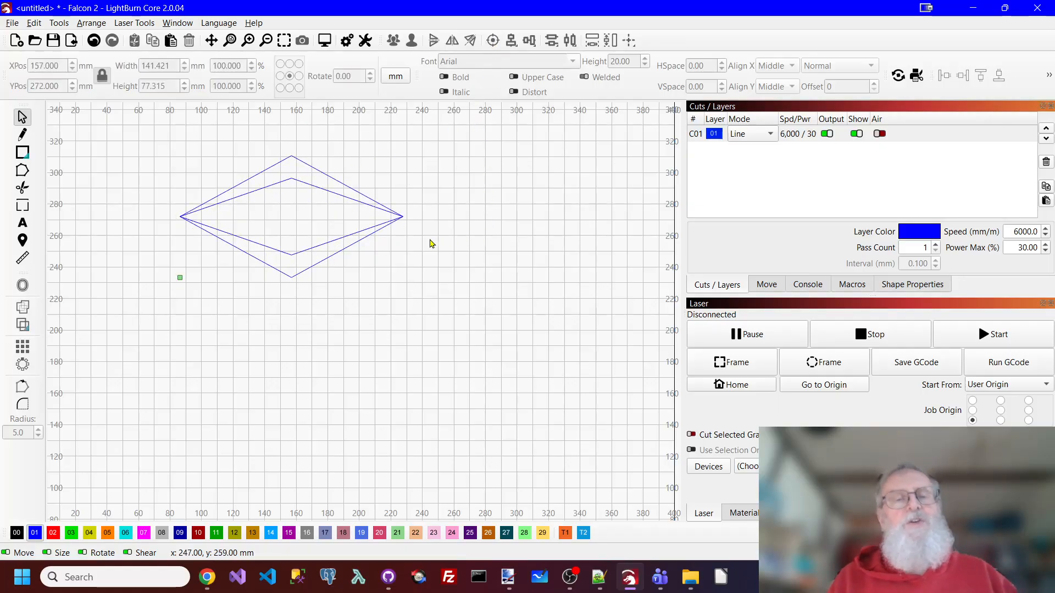
# Group the two nested diamonds and move the group's centre to X 189, Y 257 mm.
pyautogui.scroll(2, 377, 243)
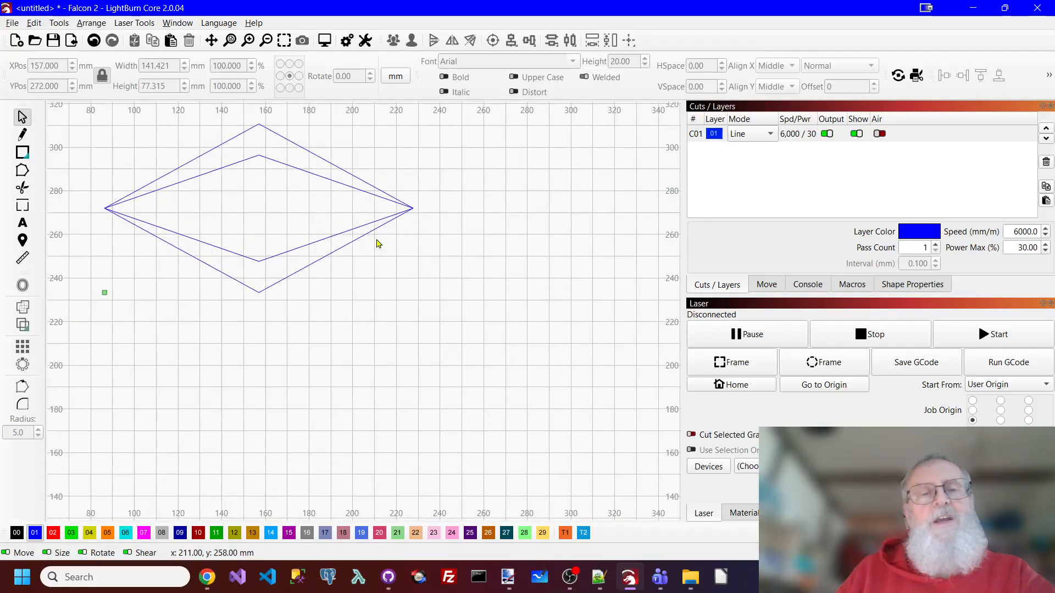
pyautogui.moveTo(420, 160); pyautogui.dragTo(397, 276)
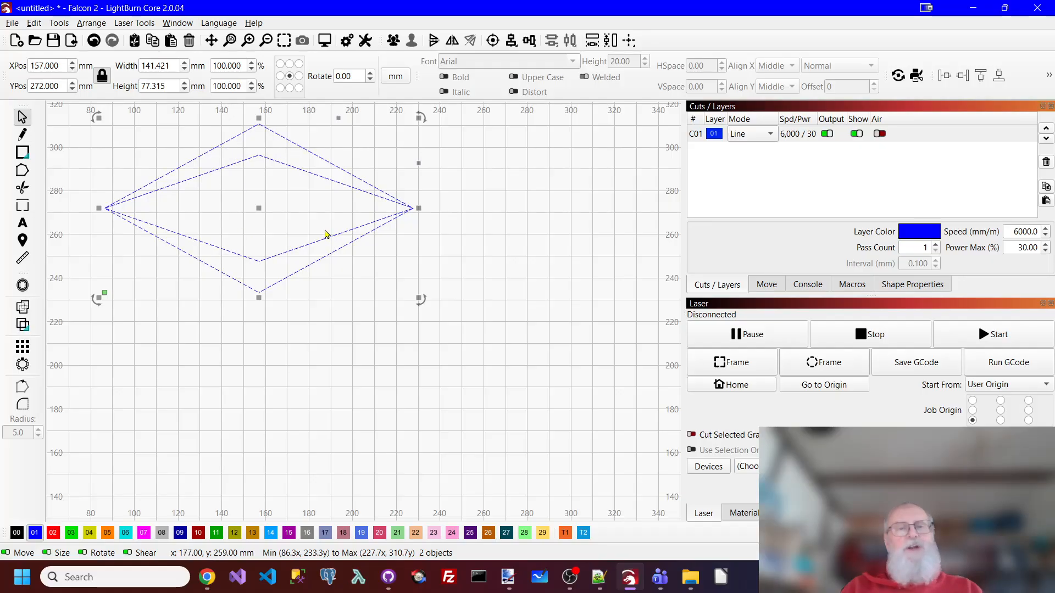
pyautogui.rightClick(330, 167)
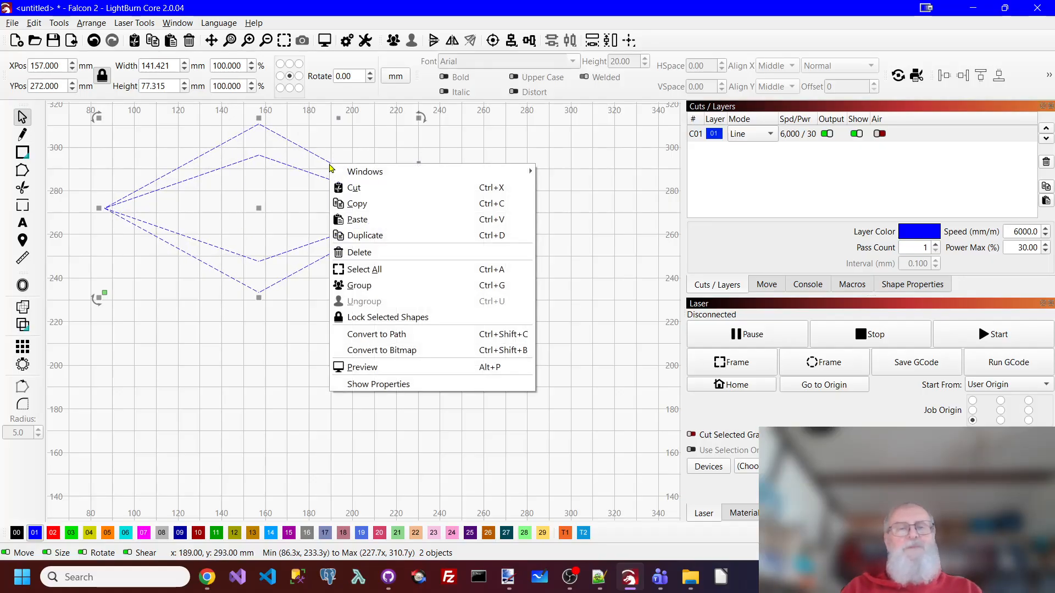
pyautogui.click(368, 286)
pyautogui.click(252, 198)
pyautogui.scroll(-2, 230, 234)
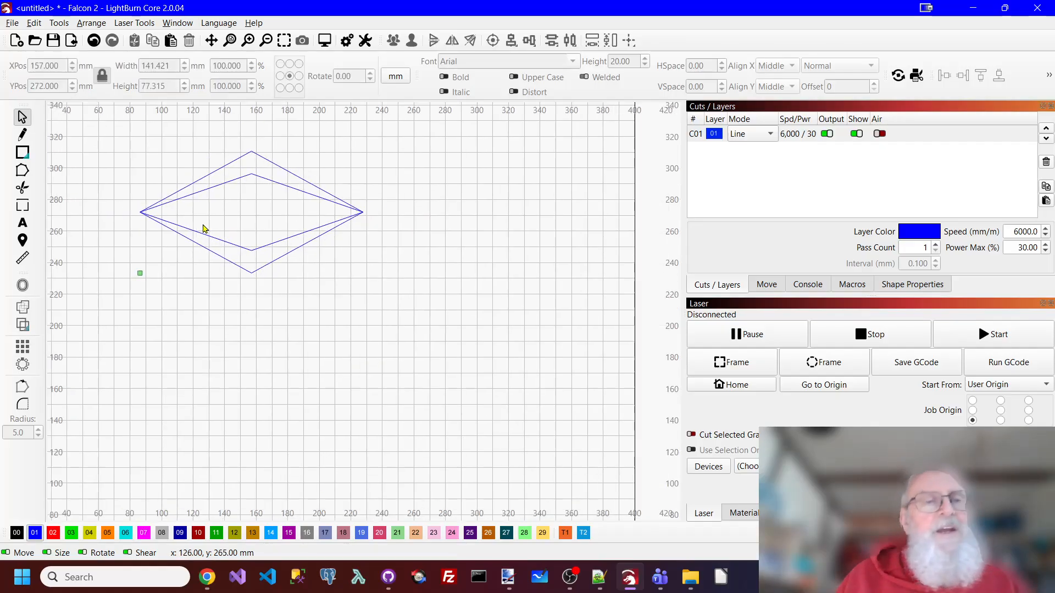
pyautogui.moveTo(255, 181); pyautogui.dragTo(305, 205)
pyautogui.click(328, 328)
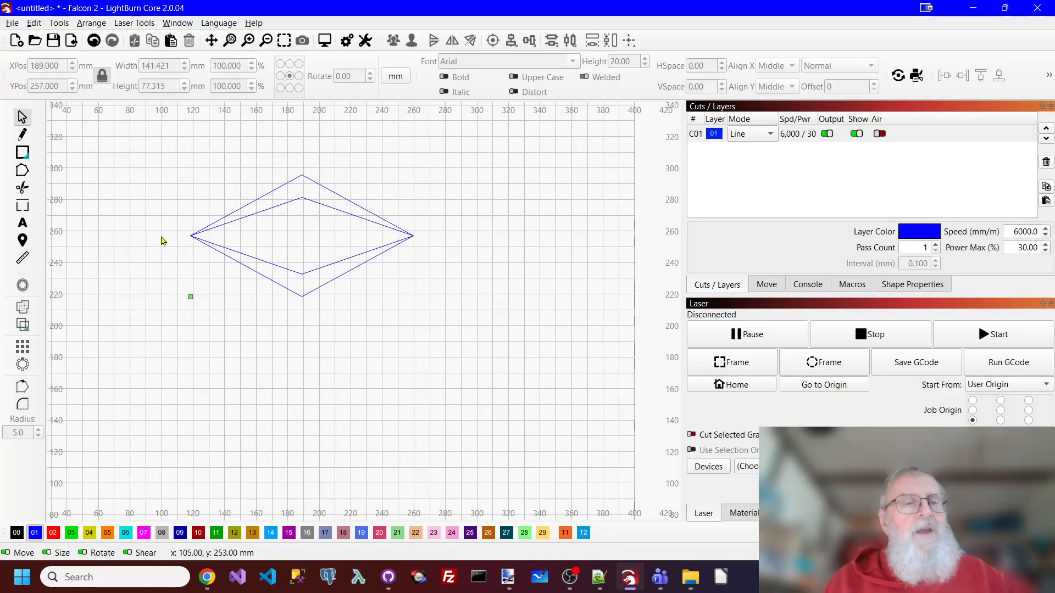
# Draw a 216 × 68 mm rectangle and move it over the lower half of the diamonds, centred at X 197, Y 222 mm.
pyautogui.click(22, 152)
pyautogui.moveTo(101, 221)
pyautogui.mouseDown()
pyautogui.moveTo(393, 346)
pyautogui.moveTo(445, 333)
pyautogui.mouseUp()
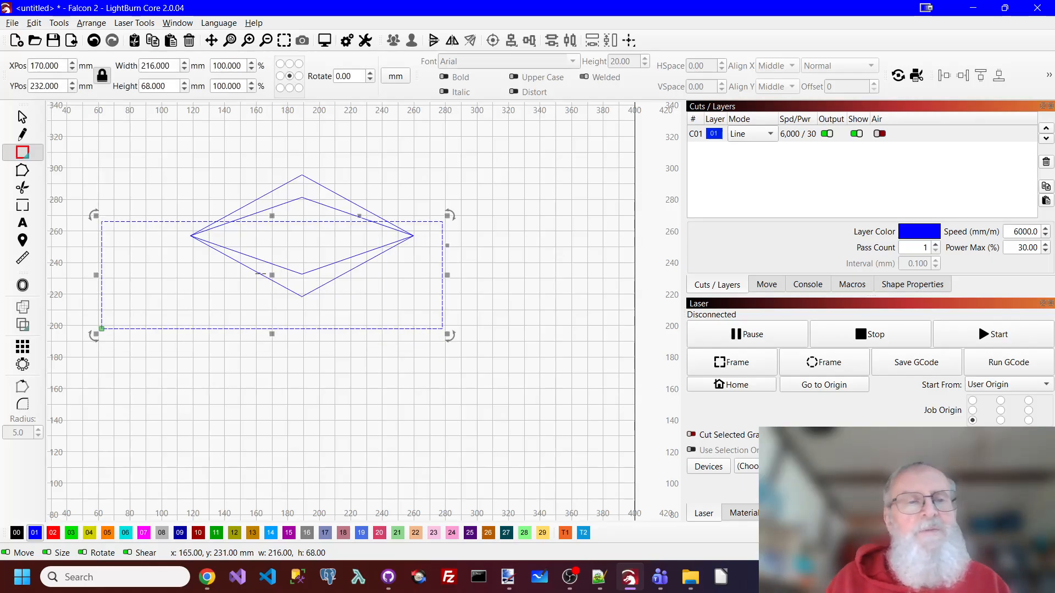
pyautogui.click(21, 116)
pyautogui.moveTo(269, 274); pyautogui.dragTo(315, 295)
# Nudge the rectangle up to Y 224.5 mm so its upper edge lies just above the diamonds' side tips.
pyautogui.scroll(3, 467, 285)
pyautogui.scroll(3, 383, 223)
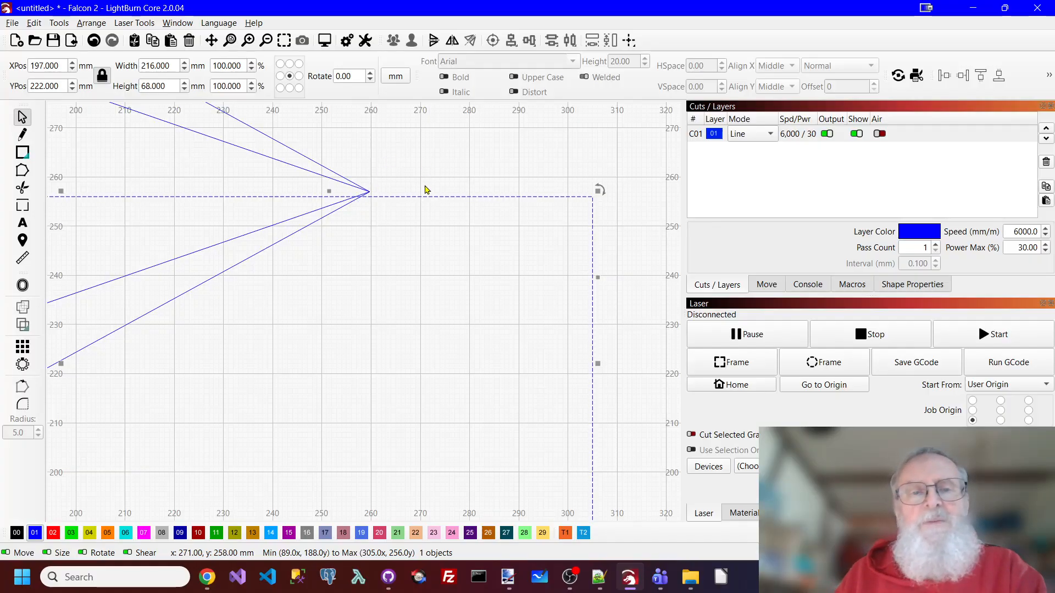
pyautogui.press('Up')
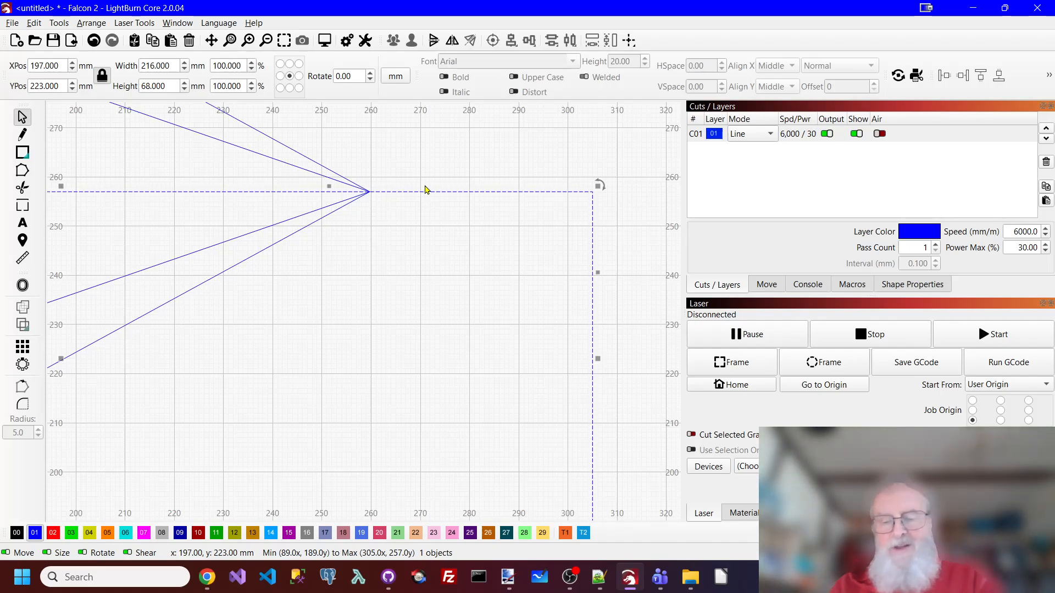
pyautogui.press('Up')
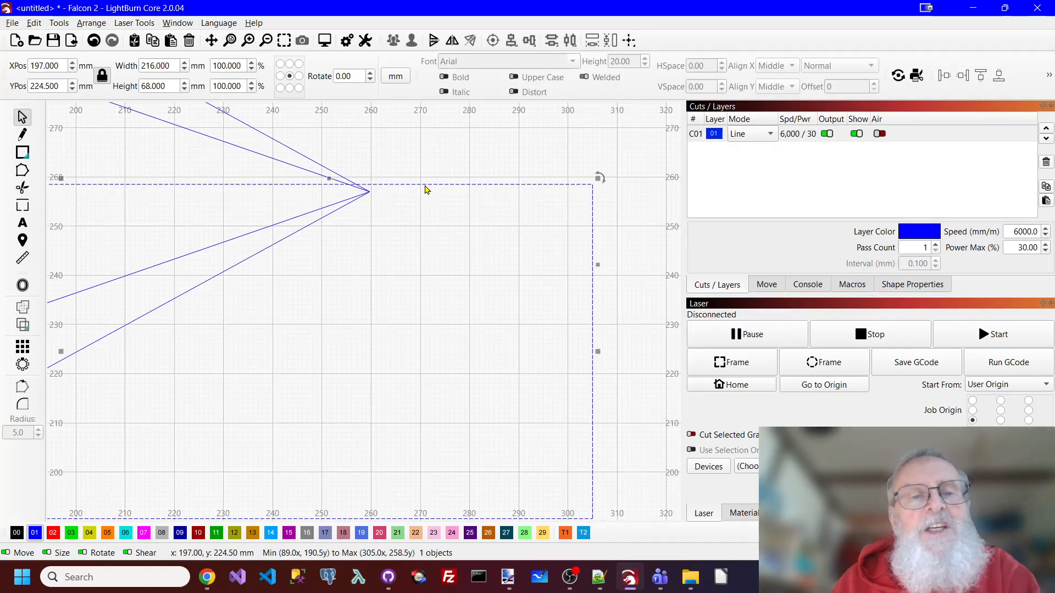
pyautogui.click(432, 147)
pyautogui.scroll(-3, 431, 190)
pyautogui.scroll(-2, 433, 222)
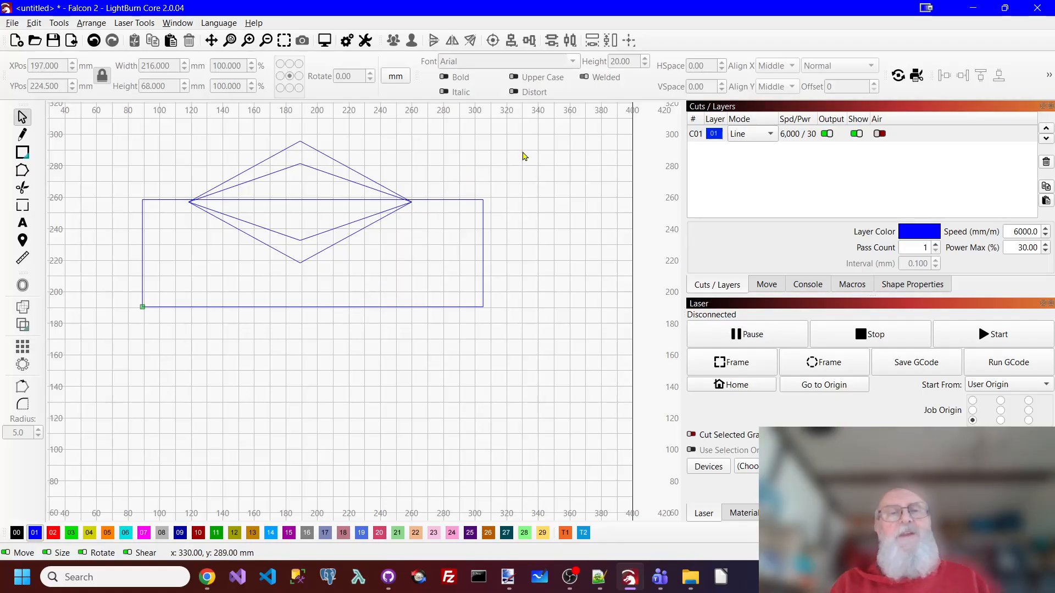
# Subtract the rectangle from the grouped diamonds with the Boolean Assistant, comparing all four operations and keeping Subtract A - B.
pyautogui.moveTo(520, 155); pyautogui.dragTo(282, 293)
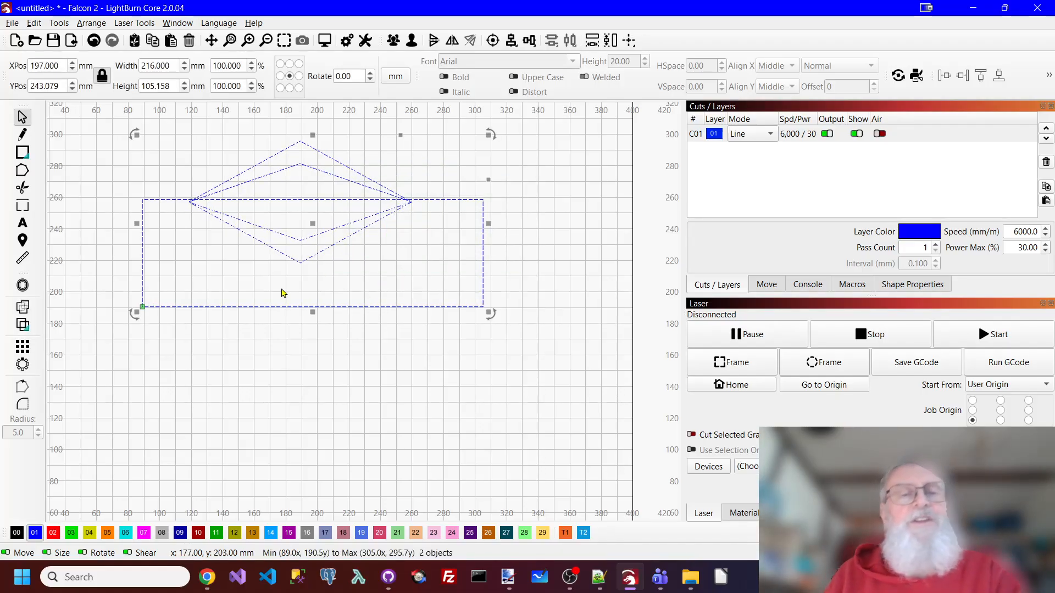
pyautogui.click(67, 25)
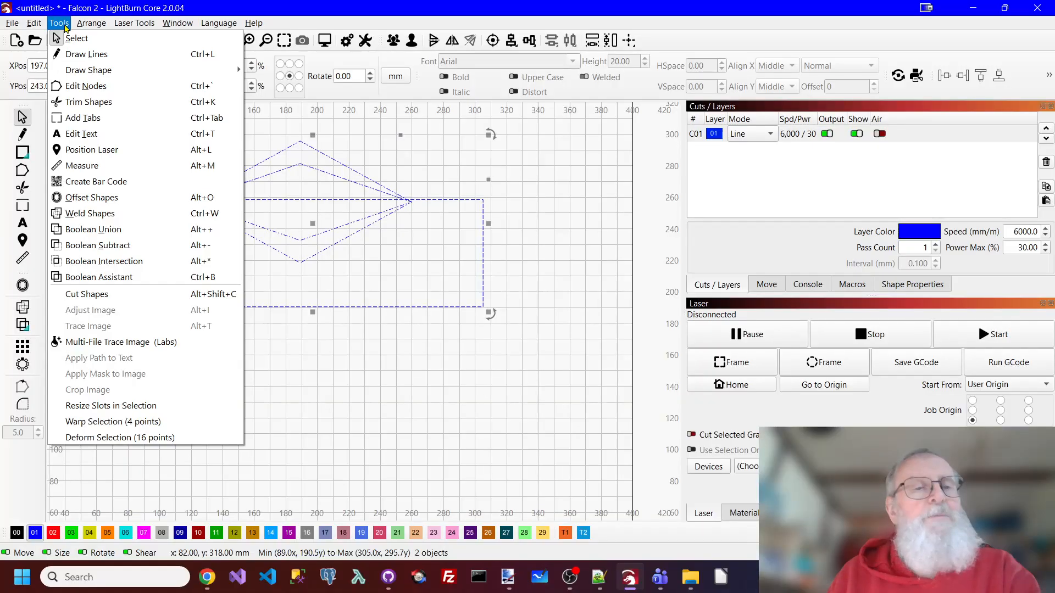
pyautogui.click(82, 279)
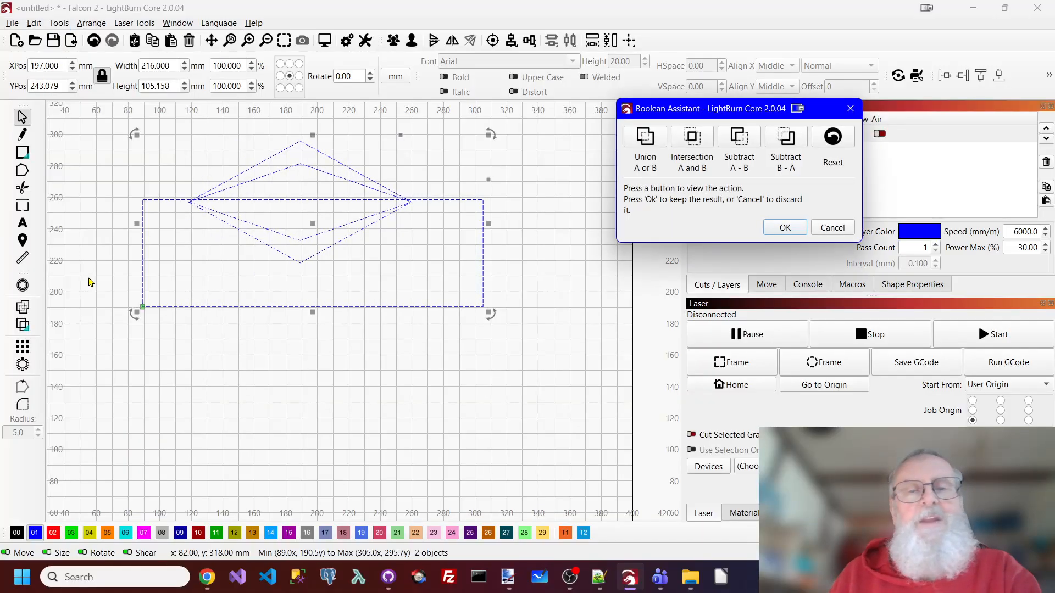
pyautogui.click(648, 142)
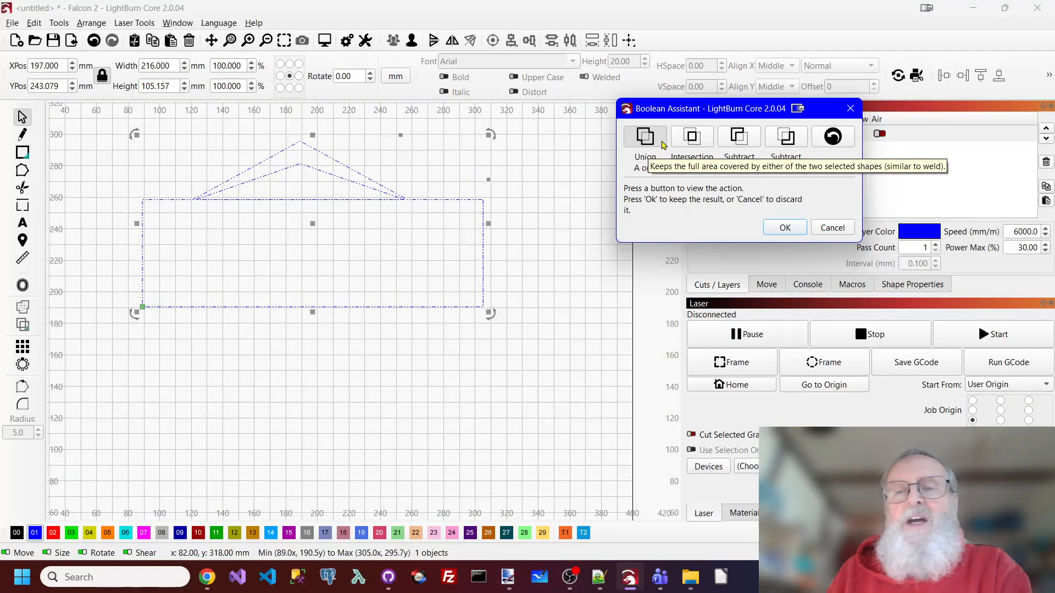
pyautogui.click(694, 142)
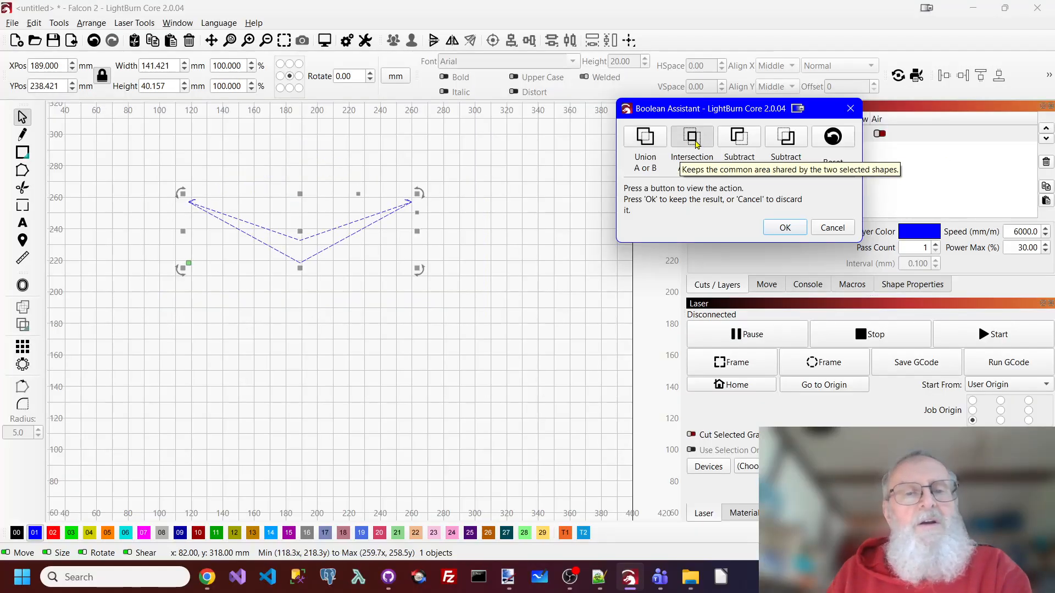
pyautogui.click(739, 142)
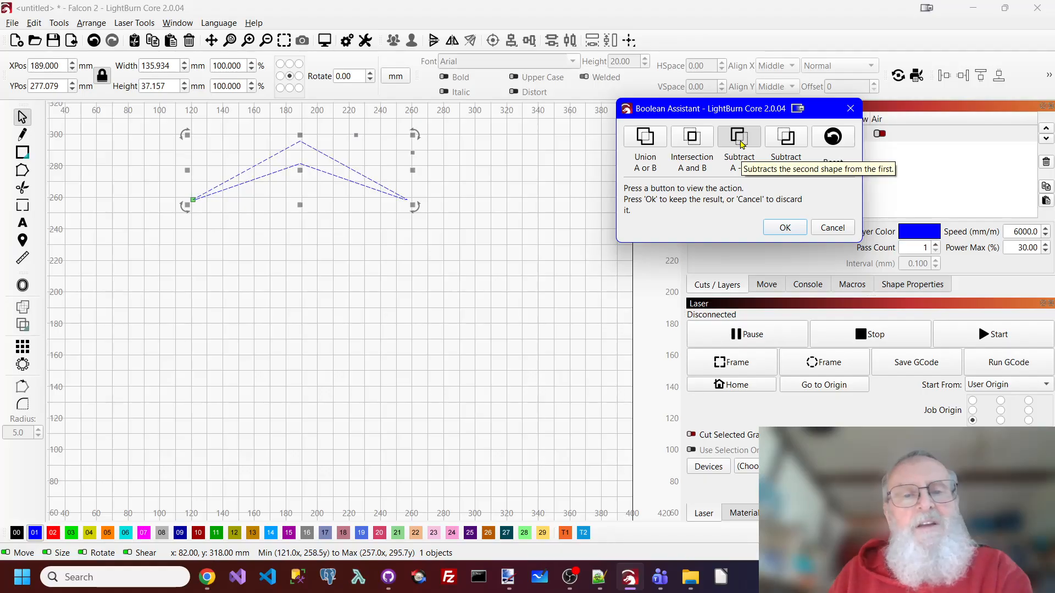
pyautogui.click(791, 142)
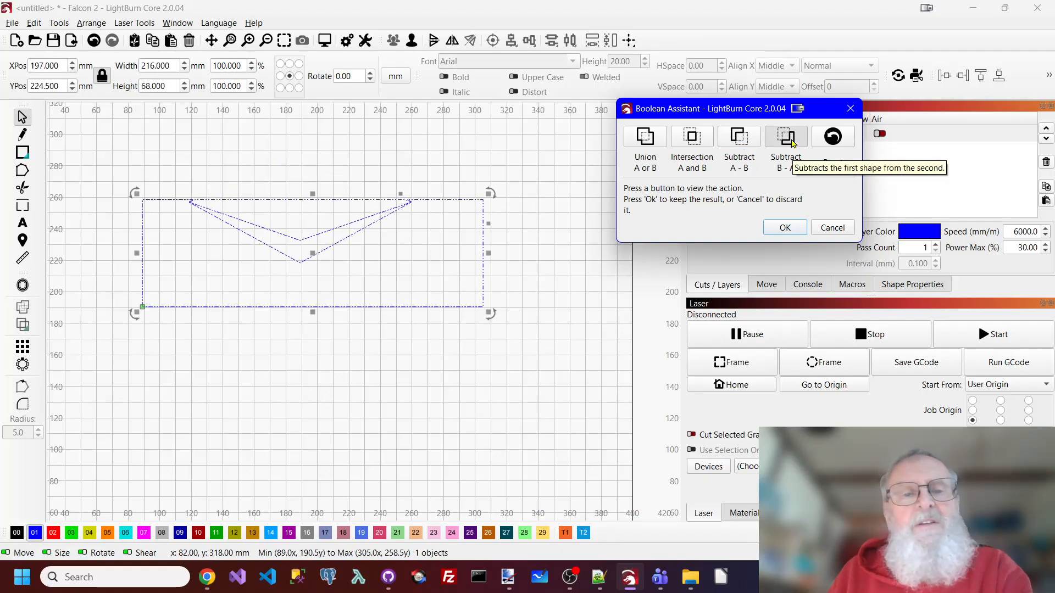
pyautogui.click(733, 143)
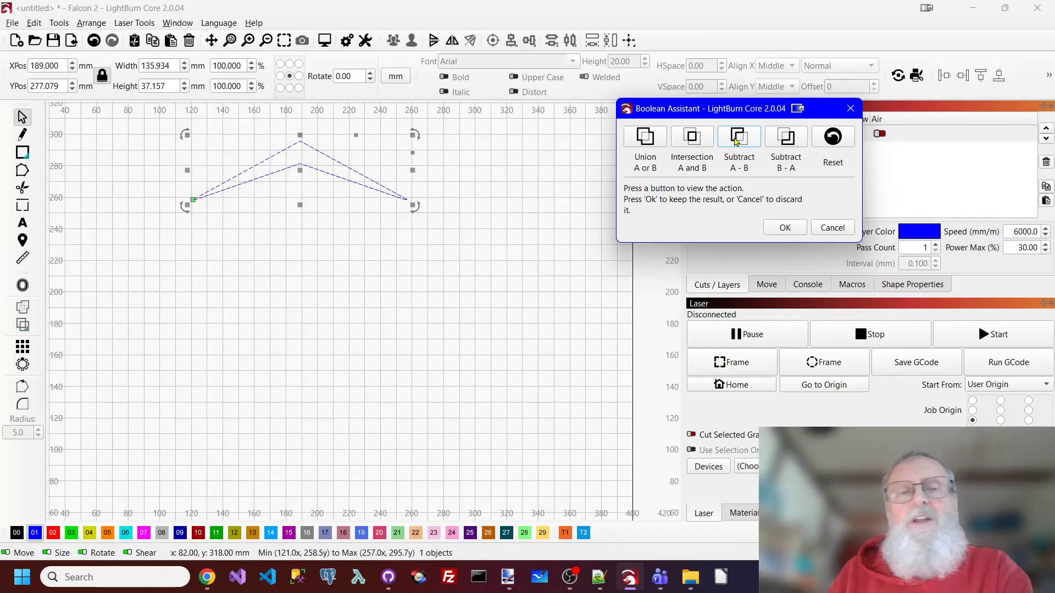
pyautogui.click(784, 230)
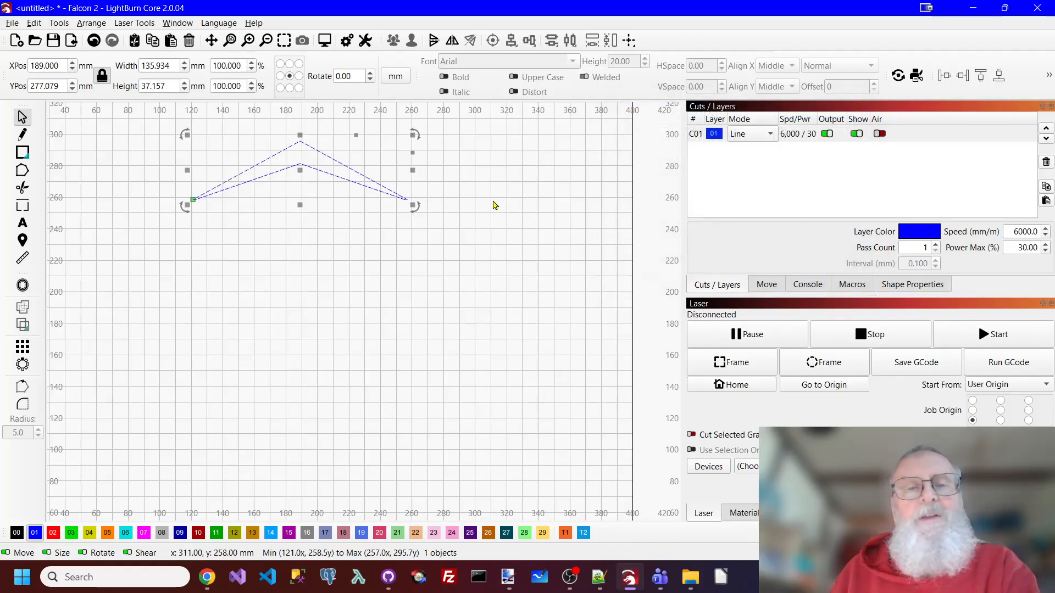
# Move the remaining chevron so that its centre is at X 183, Y 248 mm.
pyautogui.click(348, 214)
pyautogui.scroll(1, 329, 203)
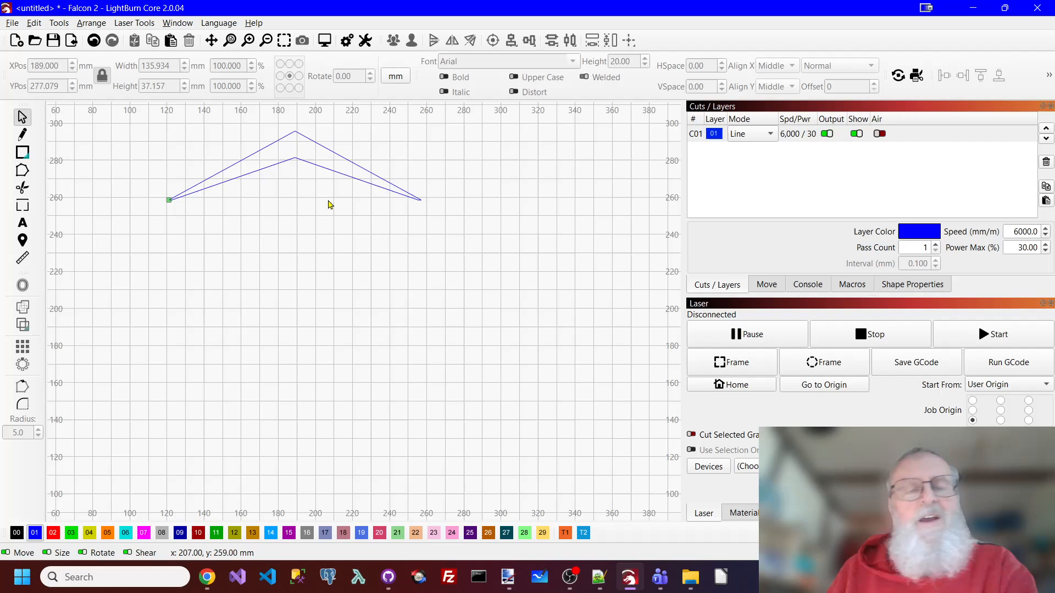
pyautogui.click(341, 162)
pyautogui.moveTo(296, 169); pyautogui.dragTo(284, 223)
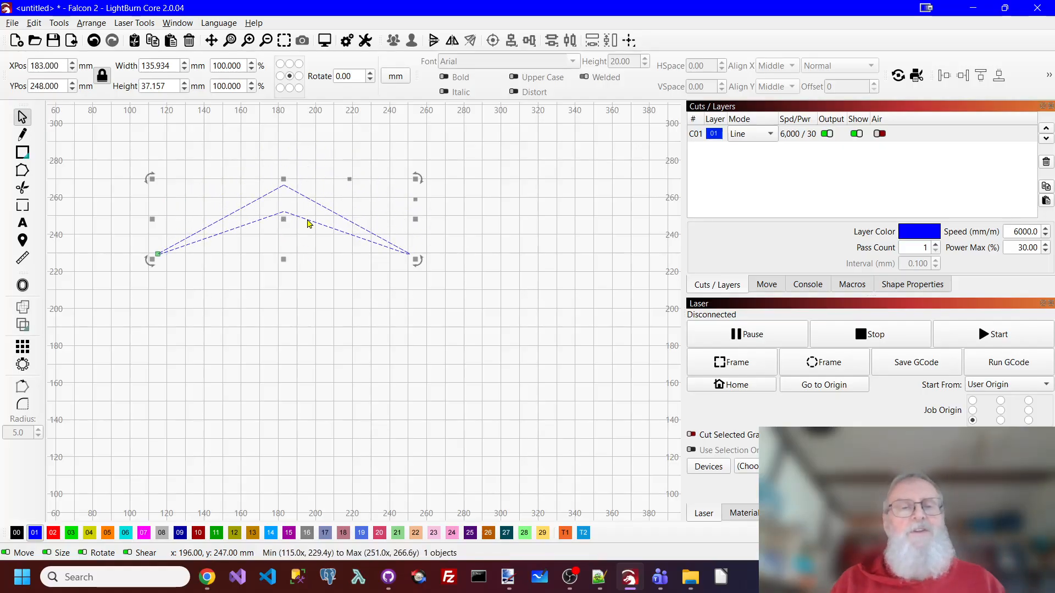
# Duplicate the chevron, shift the copy to the right and reshape it to about 117 mm wide and 44 mm high.
pyautogui.rightClick(308, 222)
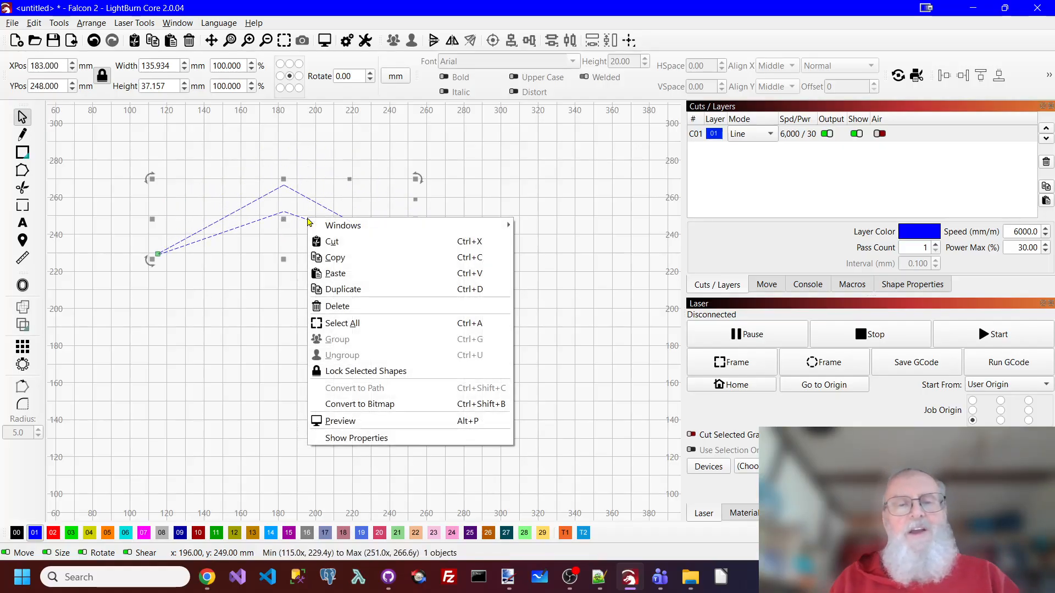
pyautogui.click(350, 290)
pyautogui.moveTo(286, 222); pyautogui.dragTo(377, 234)
pyautogui.moveTo(504, 229); pyautogui.dragTo(473, 228)
pyautogui.moveTo(359, 185); pyautogui.dragTo(356, 183)
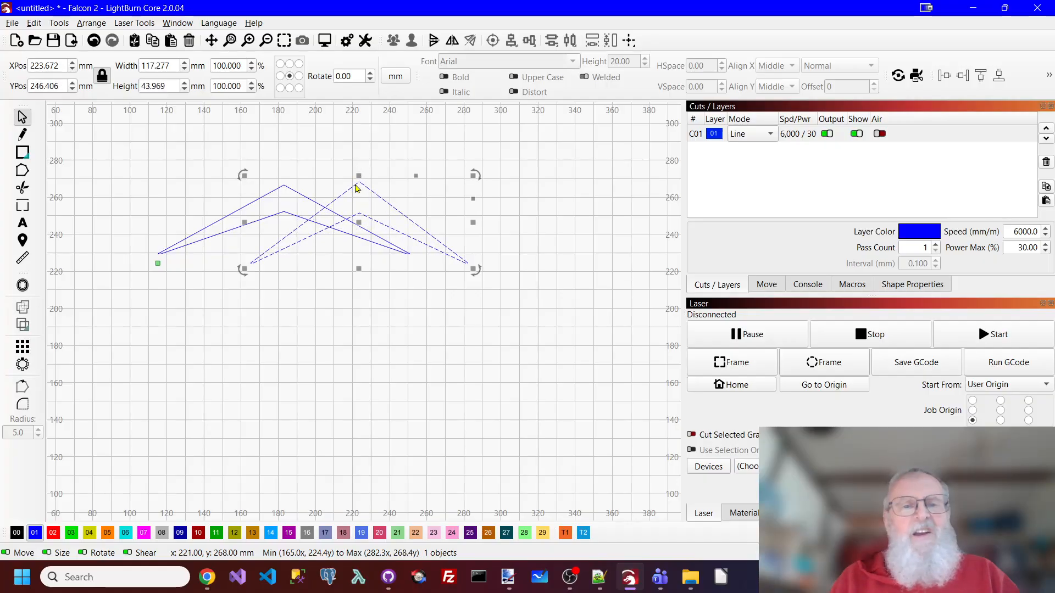
# Move the copied chevron to X 233, Y 254 mm and narrow it from its left side to about 111 mm.
pyautogui.moveTo(361, 227)
pyautogui.mouseDown()
pyautogui.moveTo(369, 209)
pyautogui.moveTo(372, 221)
pyautogui.mouseUp()
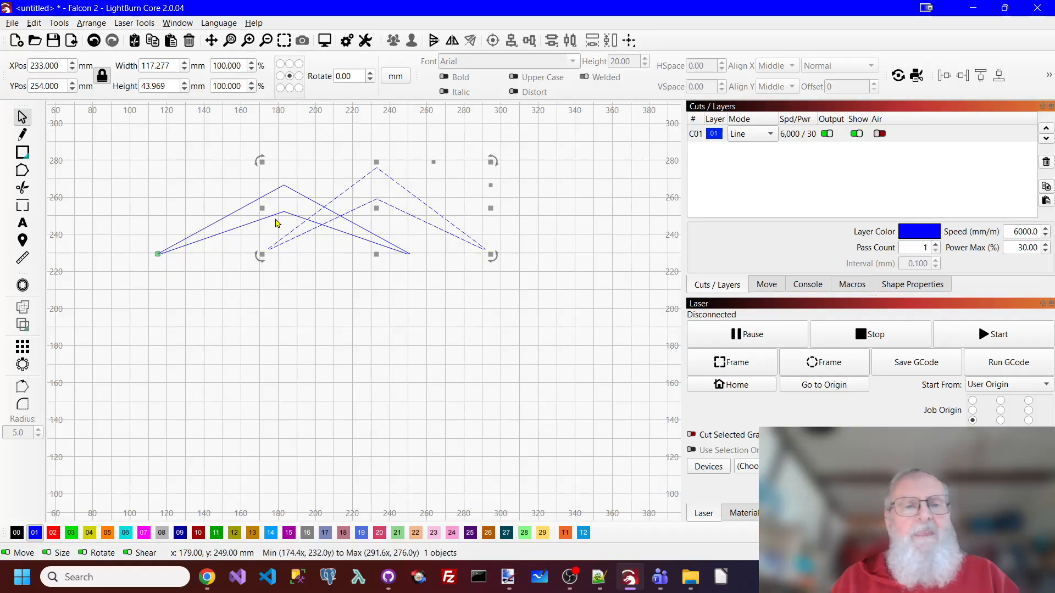
pyautogui.moveTo(261, 211); pyautogui.dragTo(273, 210)
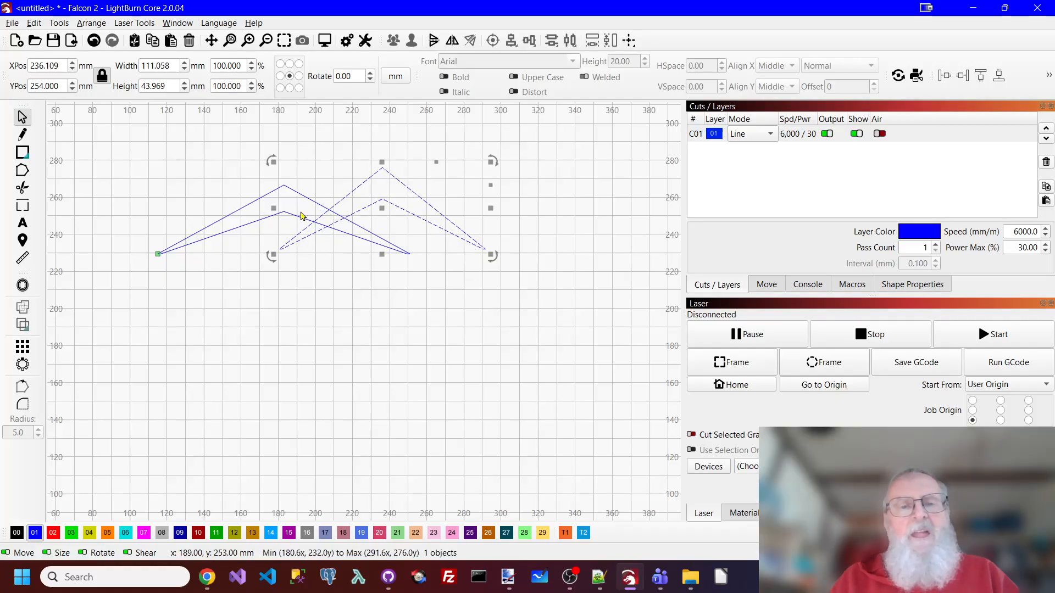
pyautogui.click(519, 231)
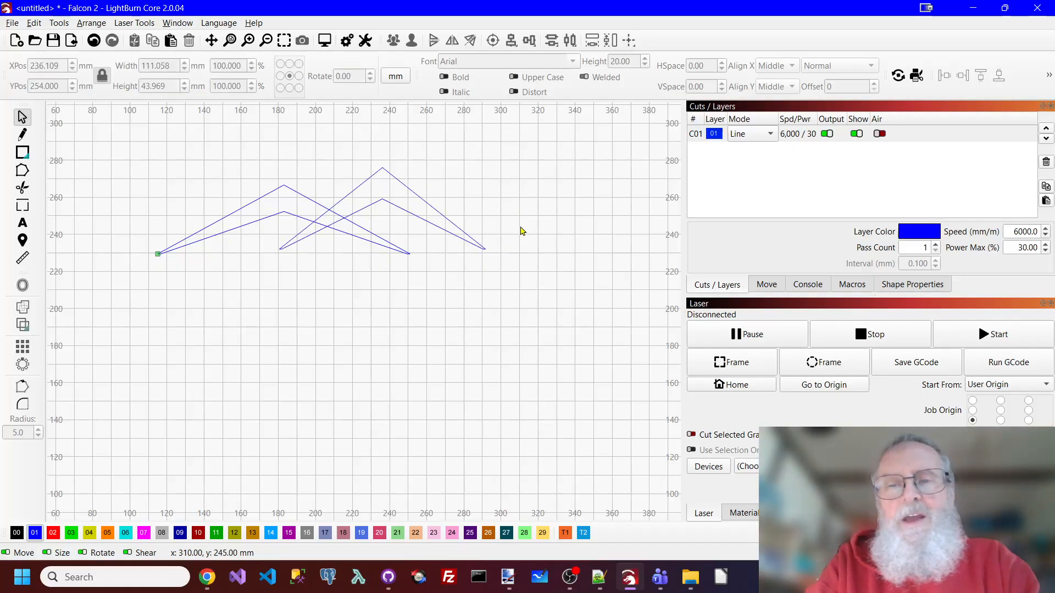
# Try Fill mode on layer 01 with the two overlapping chevrons and undo it.
pyautogui.click(771, 134)
pyautogui.click(748, 151)
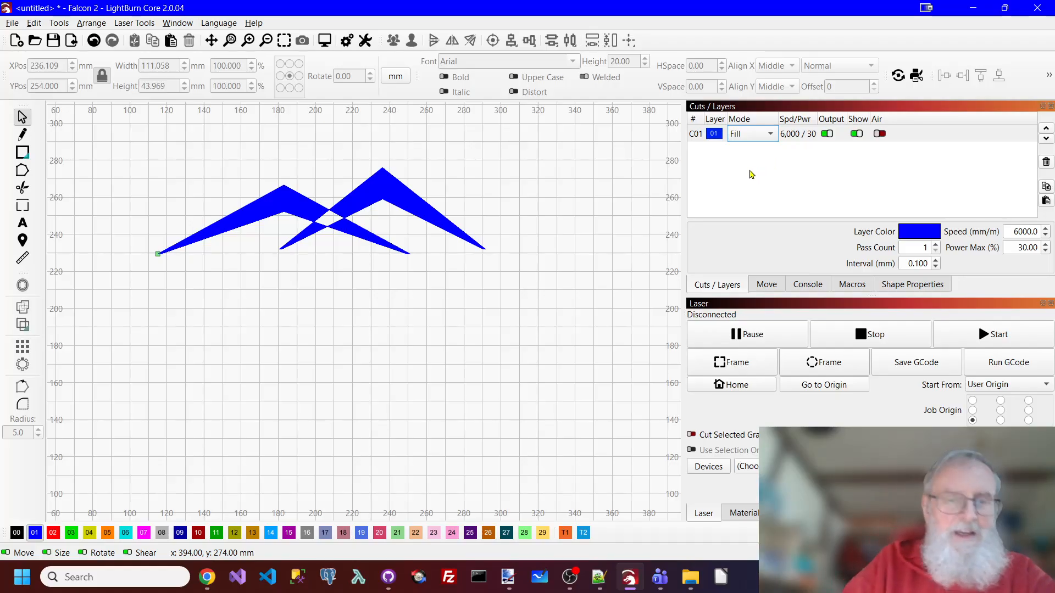
pyautogui.hotkey('ctrl', 'z')
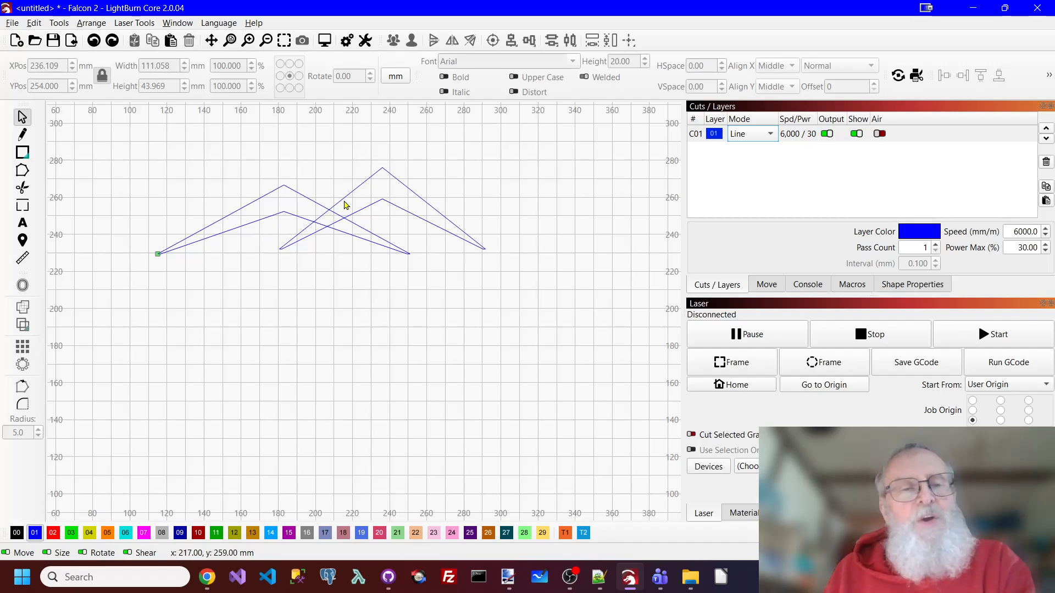
# Try union, intersection and both subtractions on the two chevrons in the Boolean Assistant and discard the result.
pyautogui.moveTo(473, 181); pyautogui.dragTo(318, 244)
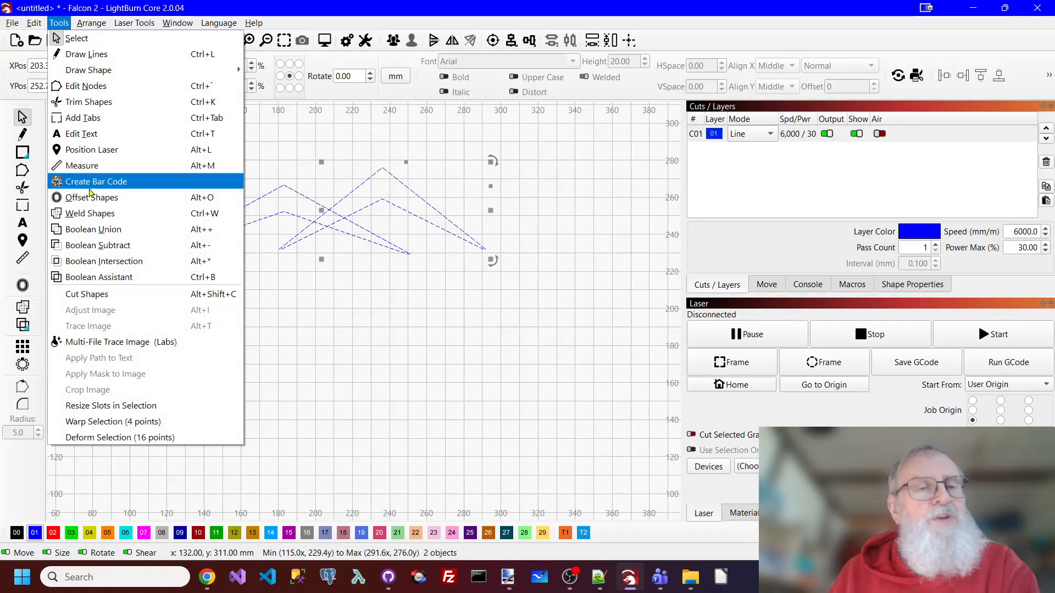
pyautogui.click(103, 278)
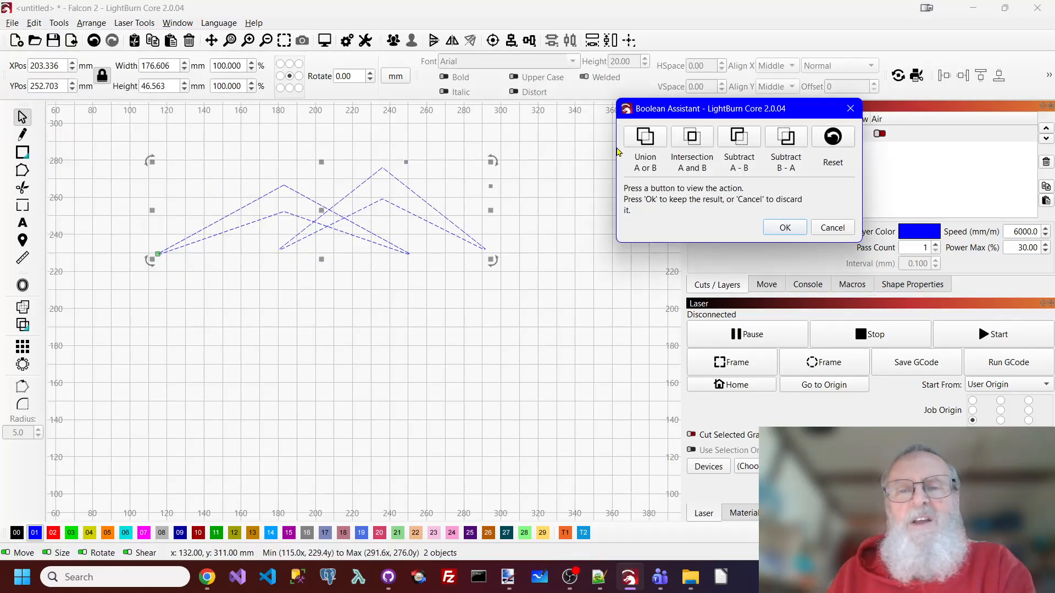
pyautogui.click(648, 140)
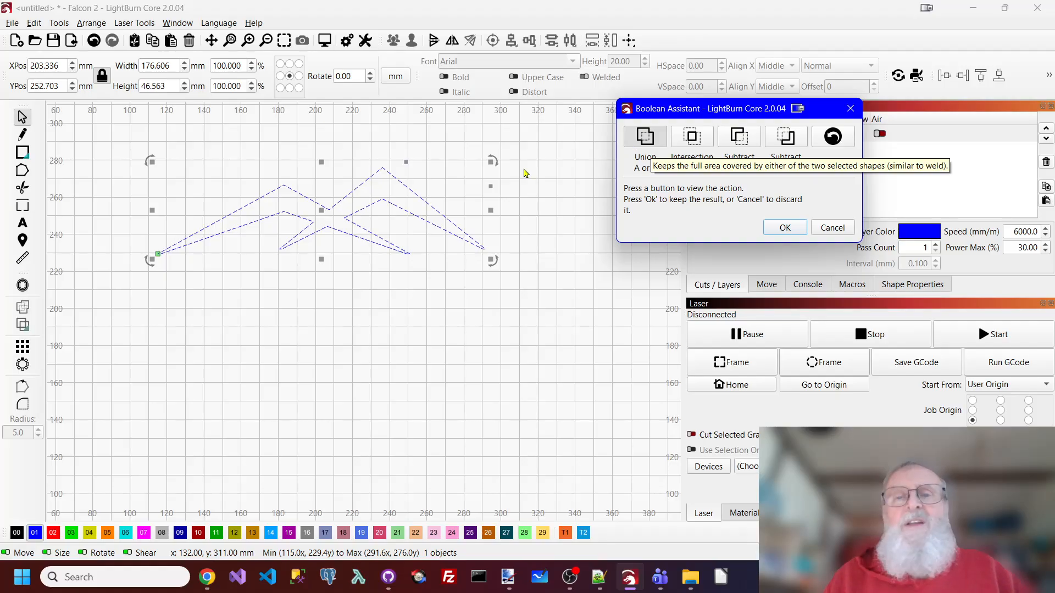
pyautogui.click(693, 138)
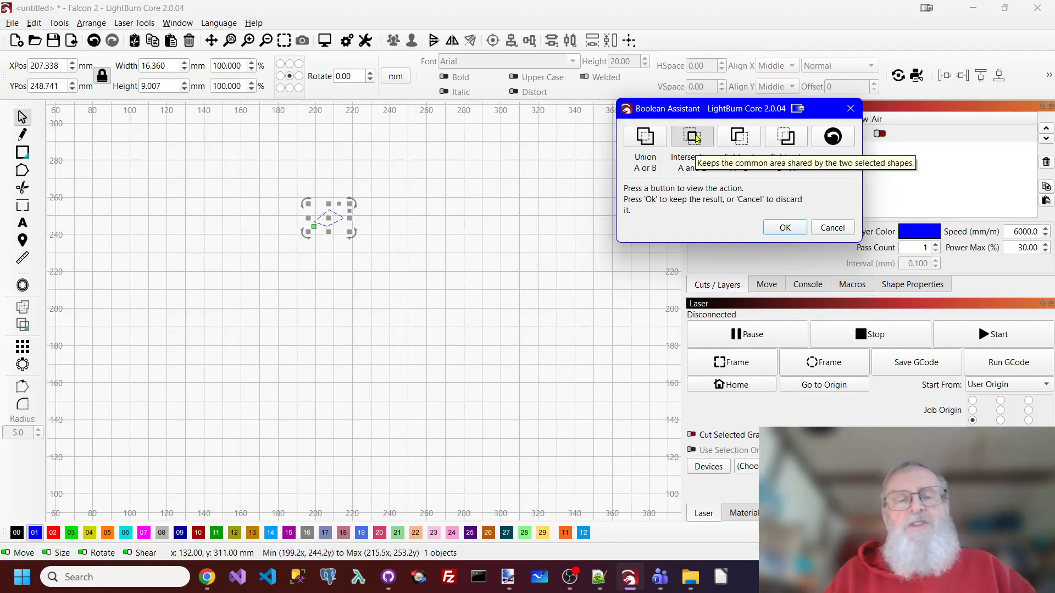
pyautogui.click(742, 136)
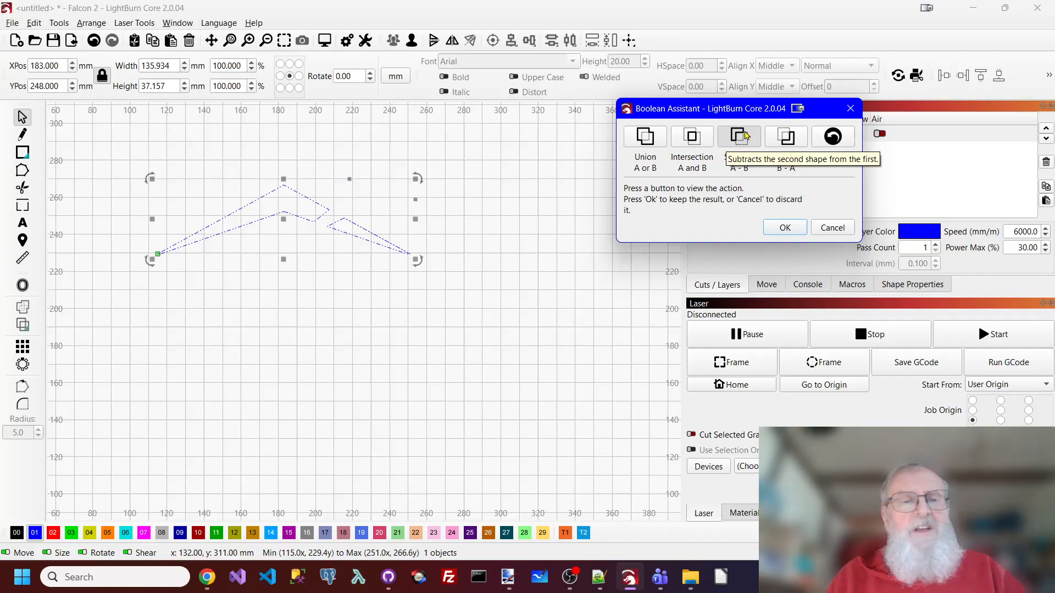
pyautogui.click(786, 135)
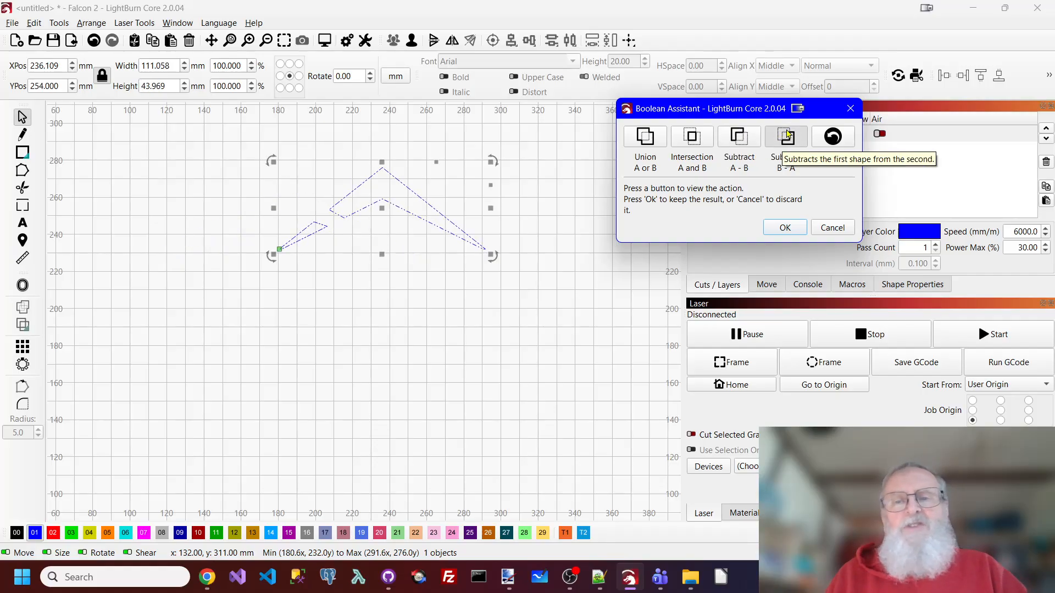
pyautogui.click(828, 228)
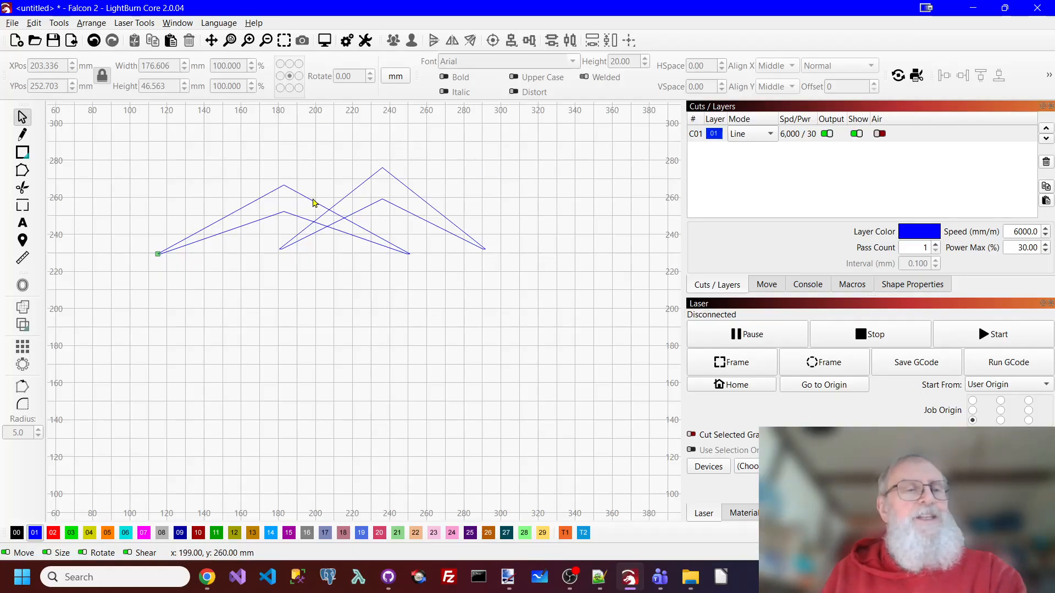
# Trim off the right chevron's left leg below the crossing and the left chevron's edge segment inside the overlap, joining both outlines.
pyautogui.click(22, 187)
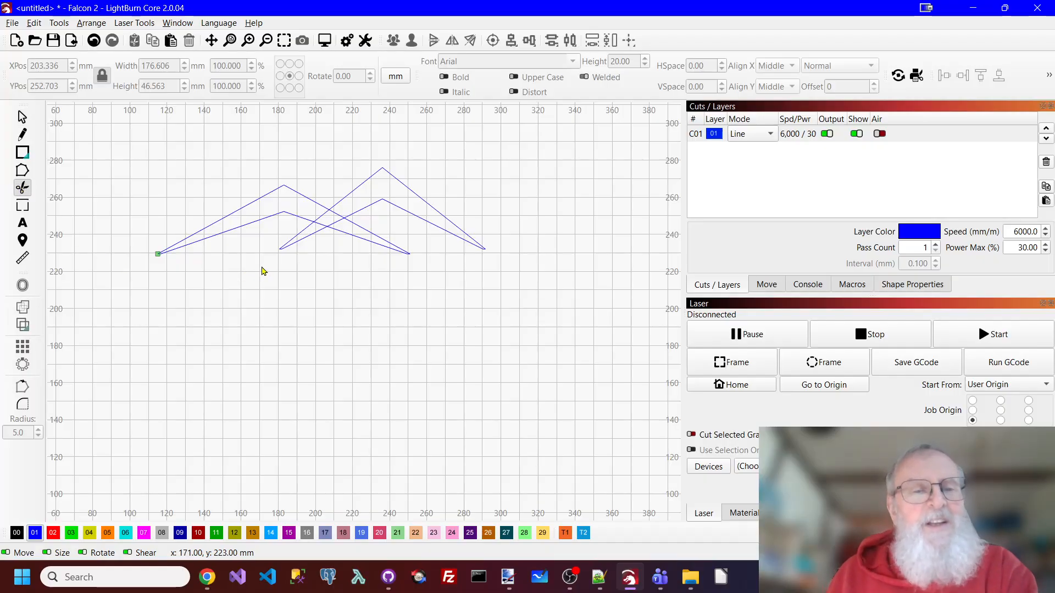
pyautogui.press('t')
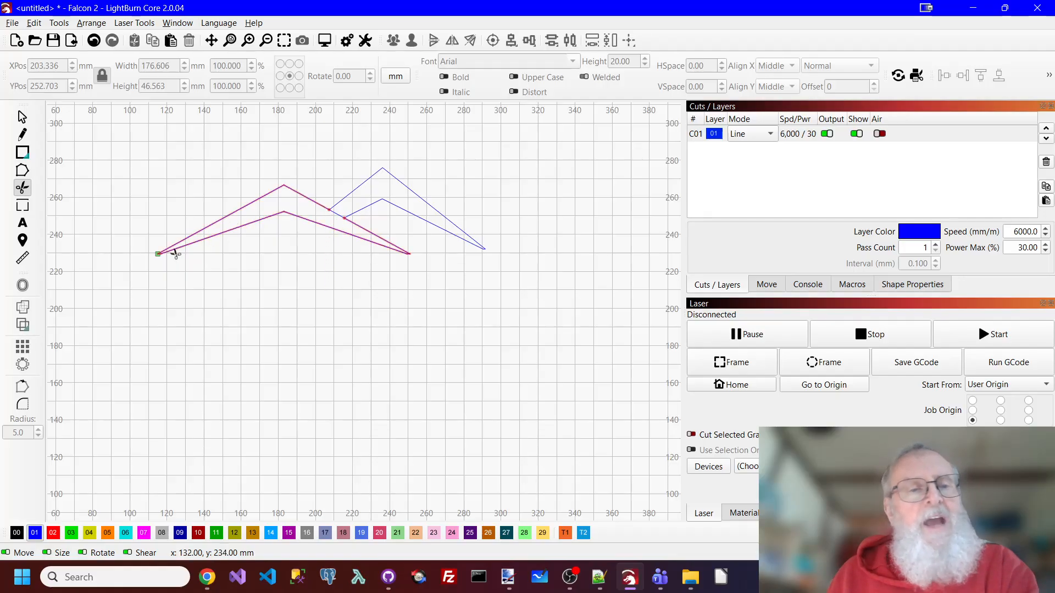
pyautogui.click(338, 215)
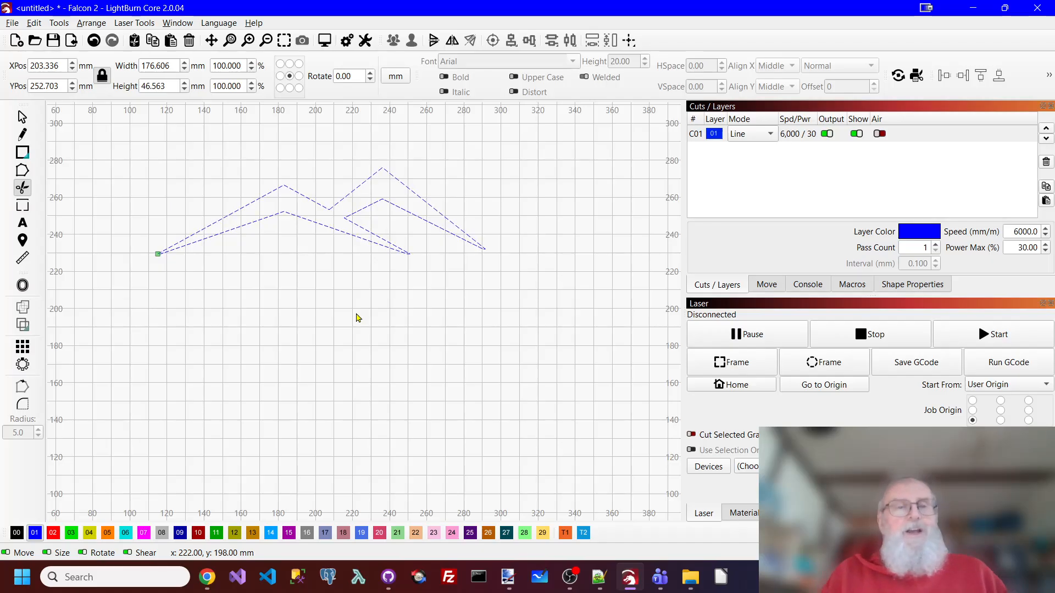
pyautogui.click(22, 117)
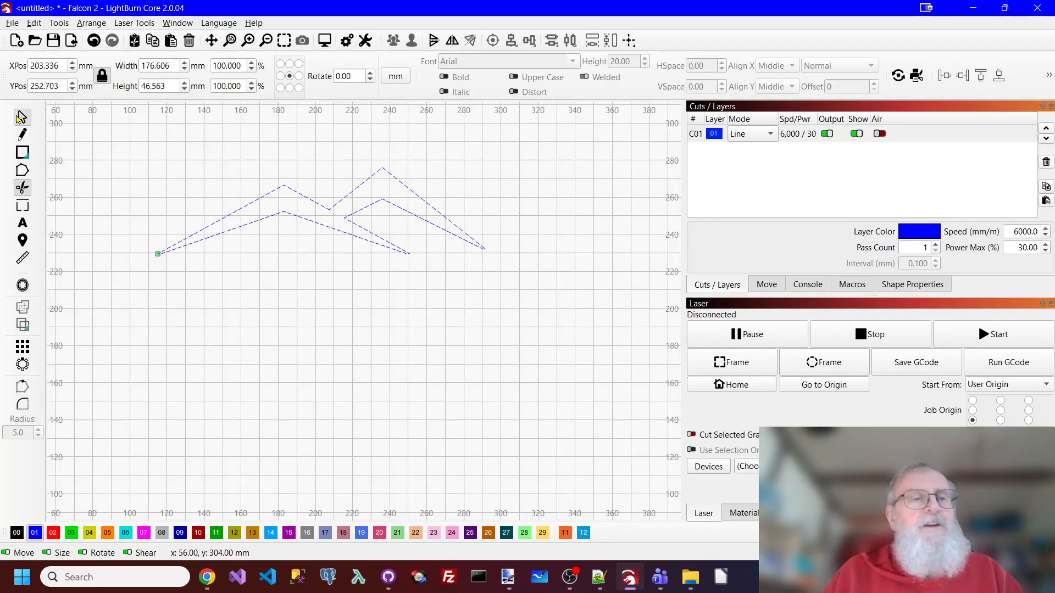
# Set layer 01 to Fill mode and preview the laser output of the joined mountain shape.
pyautogui.click(769, 134)
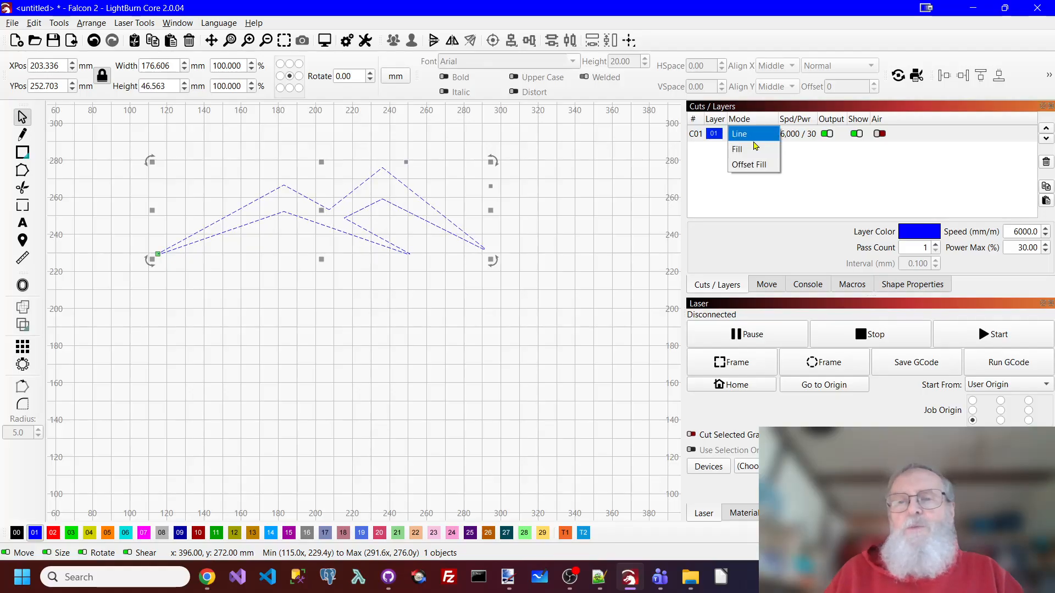
pyautogui.click(741, 154)
pyautogui.click(577, 234)
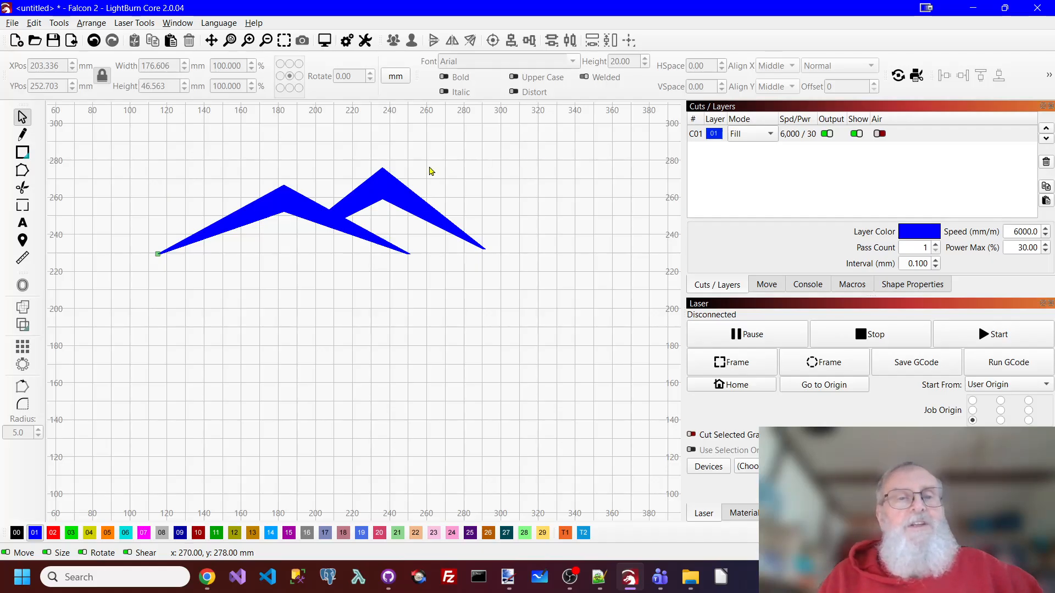
pyautogui.click(324, 42)
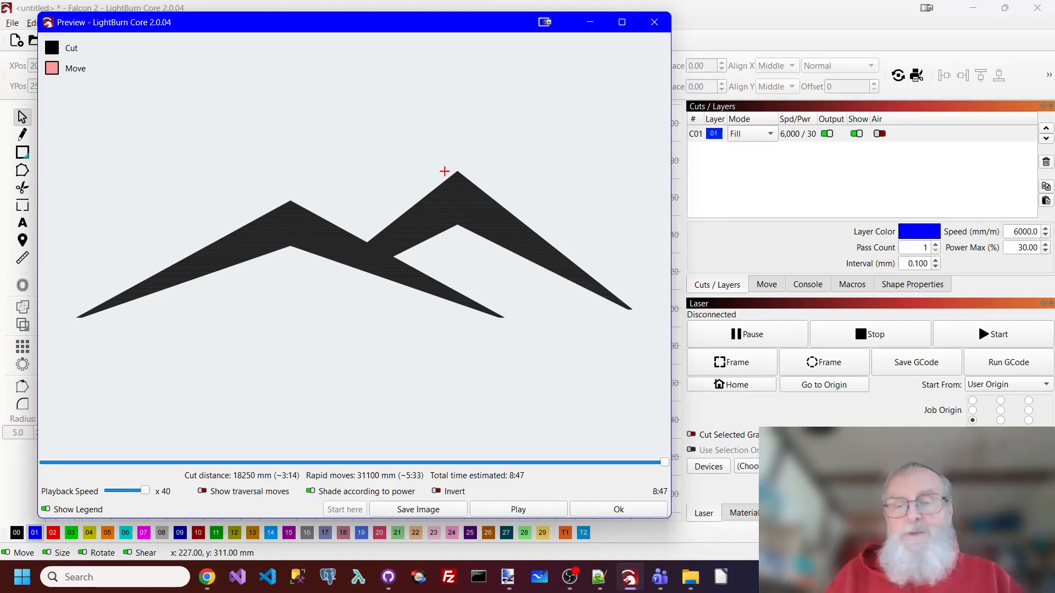
pyautogui.click(621, 509)
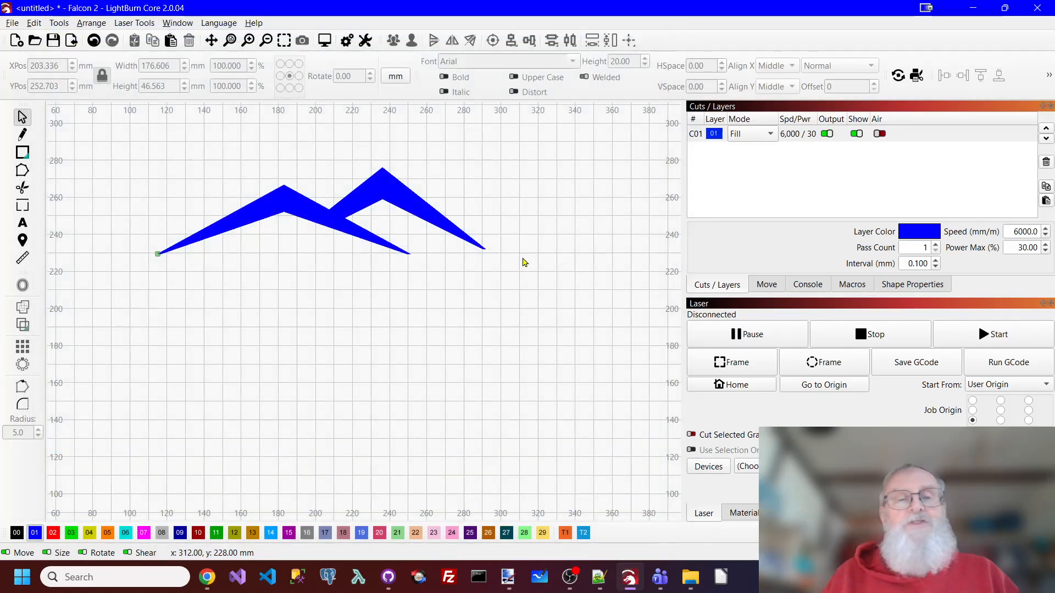
# Set layer 01 back to Line mode and delete the joined mountain shape from the canvas.
pyautogui.moveTo(122, 150); pyautogui.dragTo(546, 333)
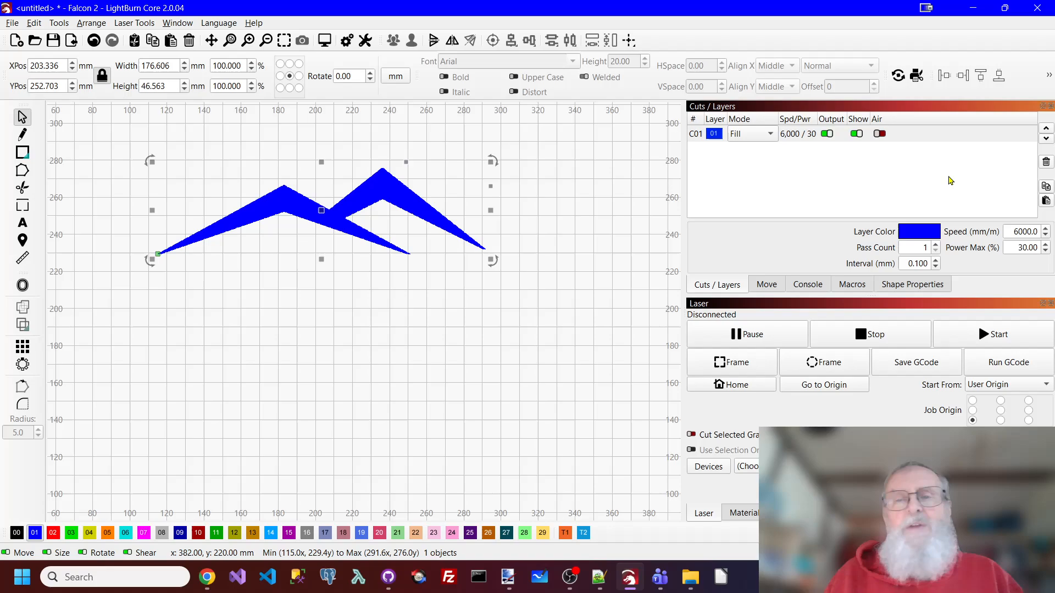
pyautogui.click(773, 135)
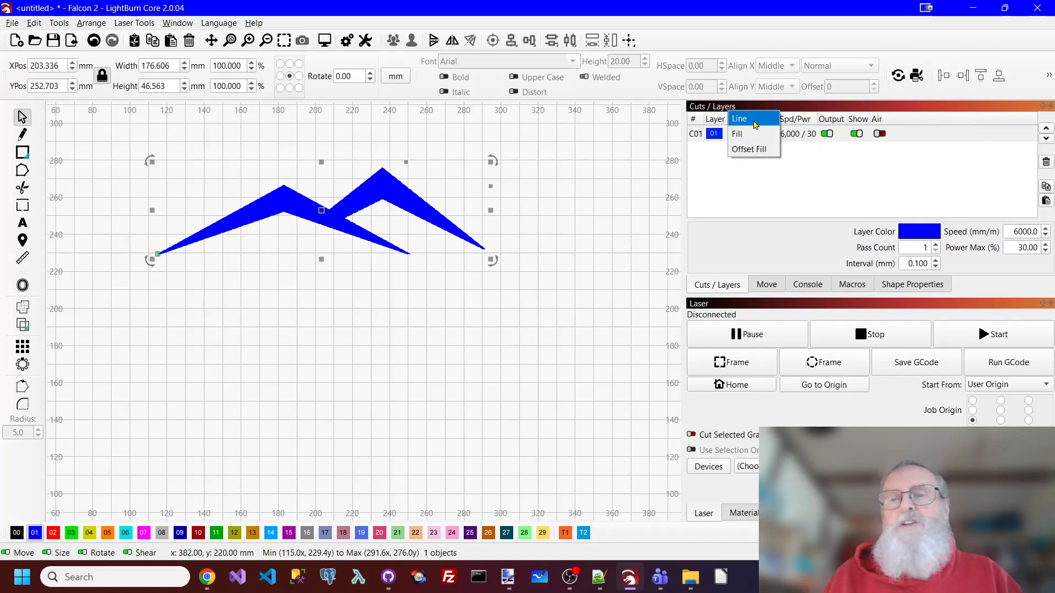
pyautogui.click(754, 118)
pyautogui.click(323, 144)
pyautogui.moveTo(132, 170); pyautogui.dragTo(563, 341)
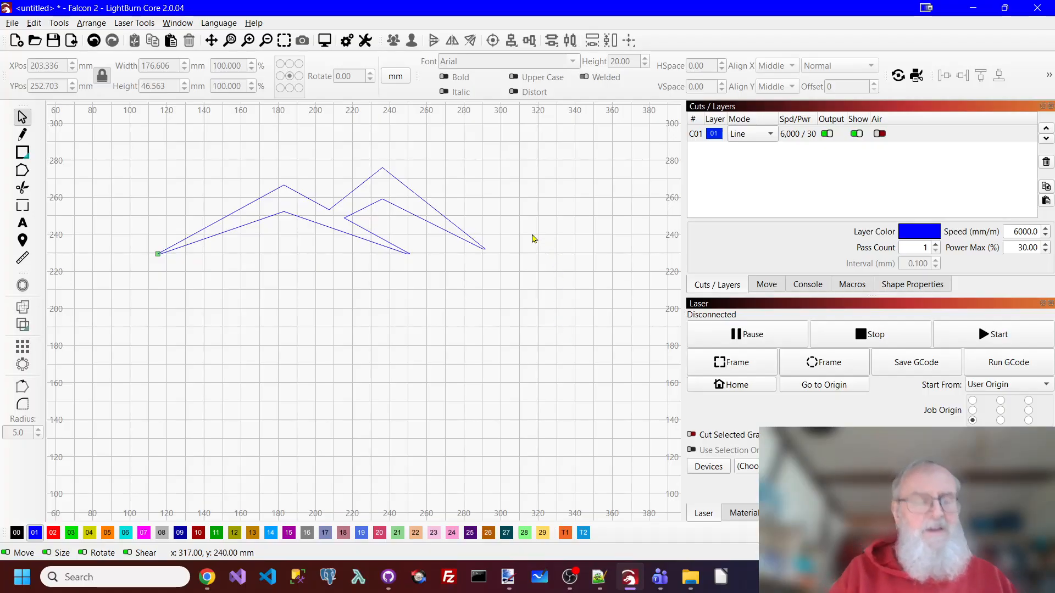
pyautogui.click(426, 202)
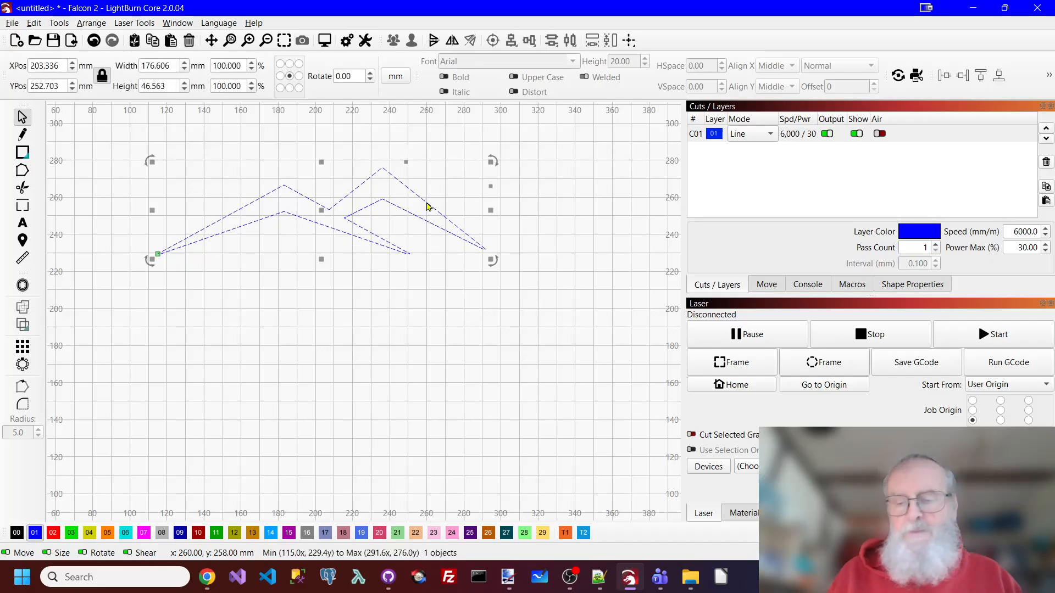
pyautogui.press('Delete')
# Try a narrow rectangle about 18 by 43 mm rotated by 45 degrees and delete it.
pyautogui.click(22, 152)
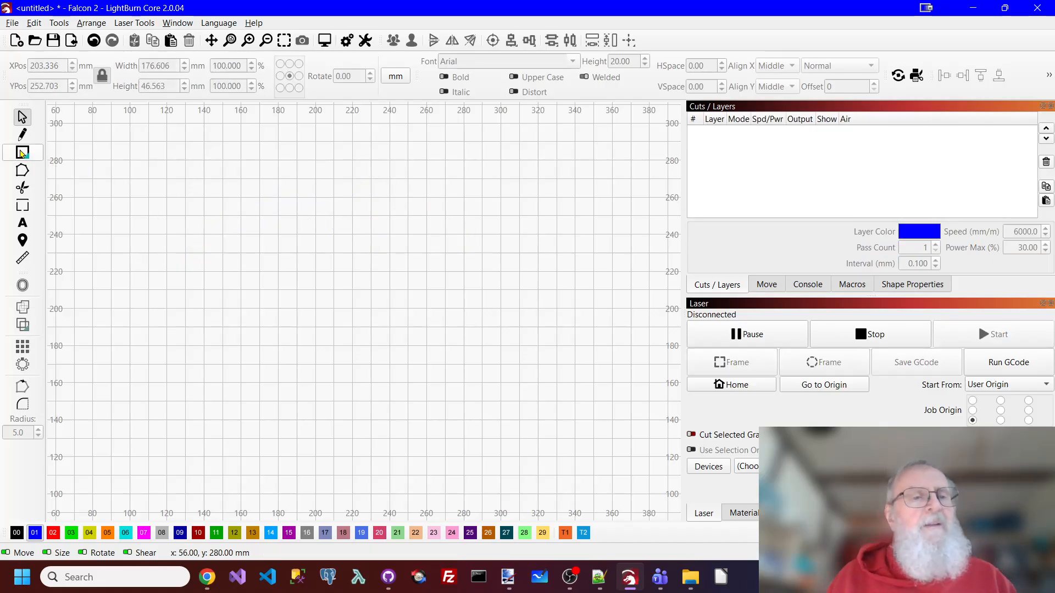
pyautogui.moveTo(224, 216); pyautogui.dragTo(259, 299)
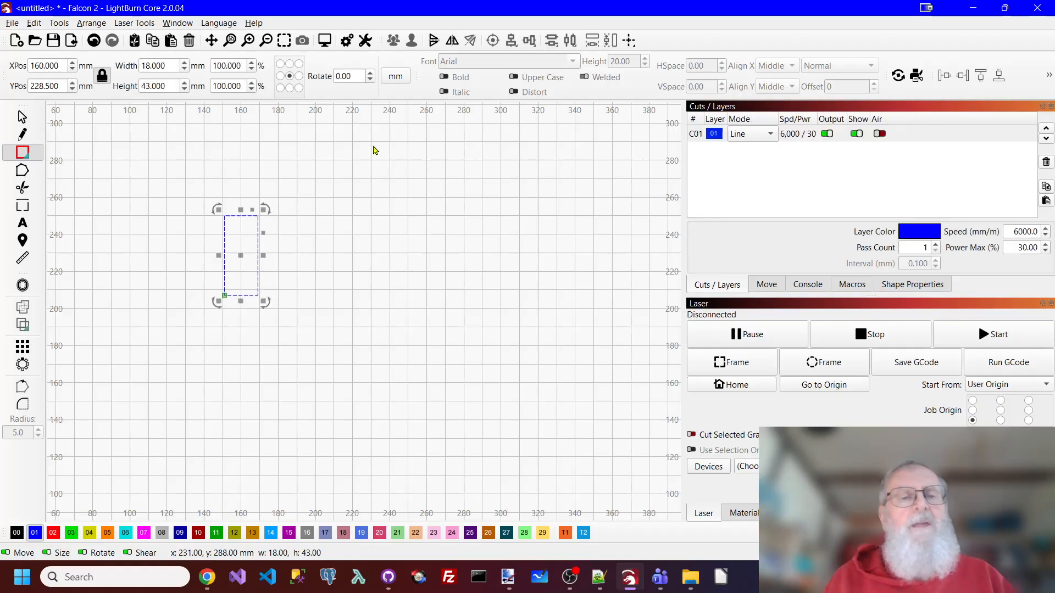
pyautogui.click(22, 116)
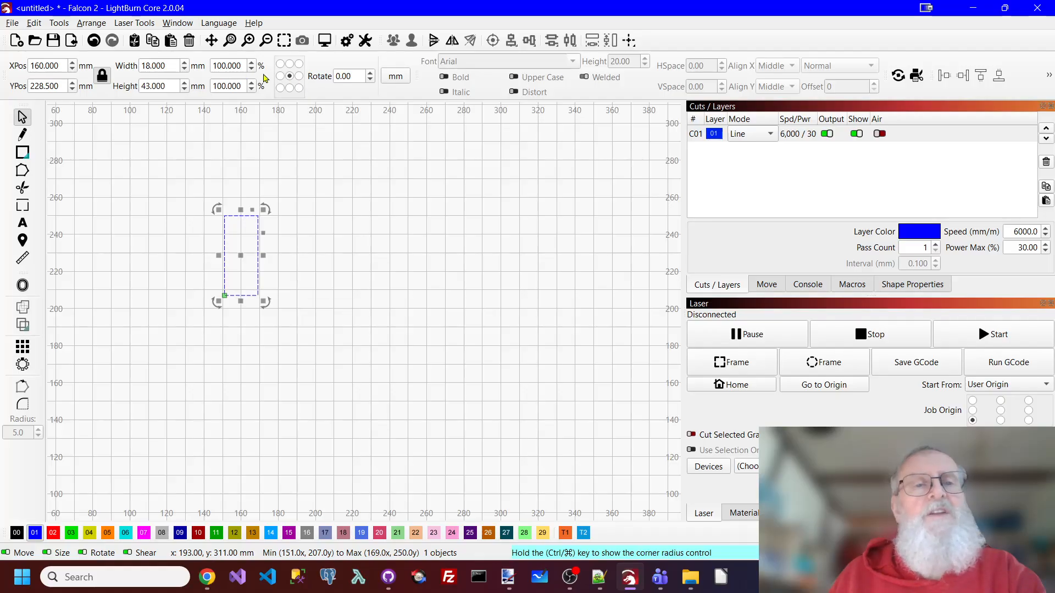
pyautogui.doubleClick(356, 76)
pyautogui.write('4')
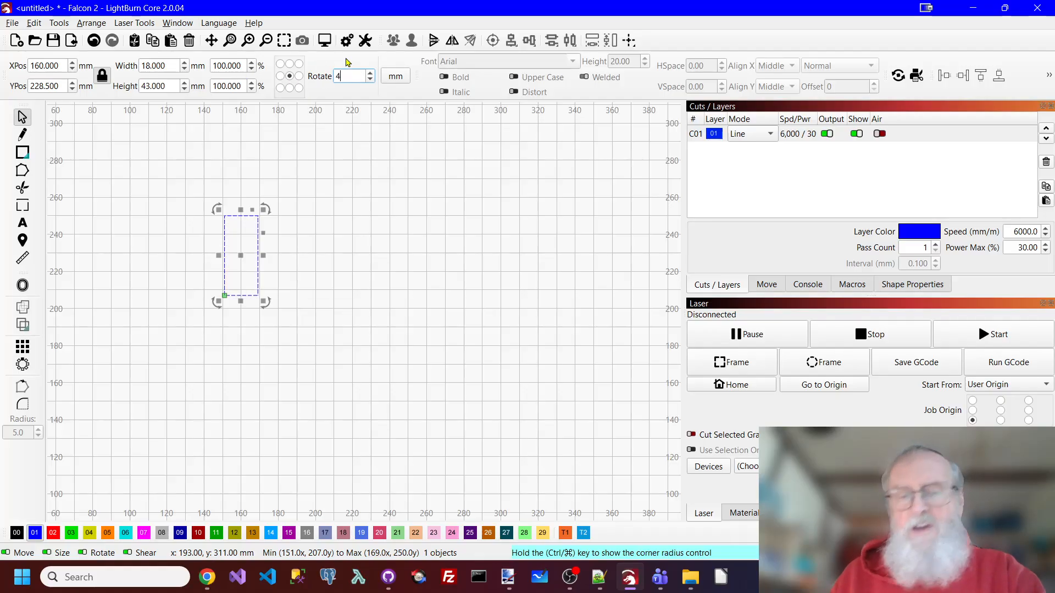
pyautogui.write('5')
pyautogui.press('Return')
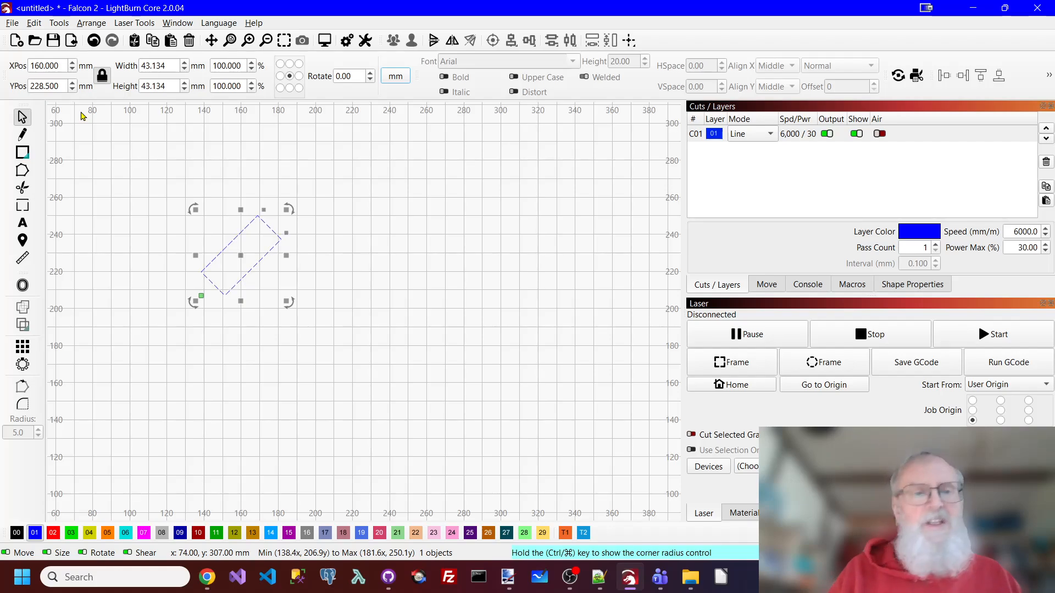
pyautogui.click(283, 255)
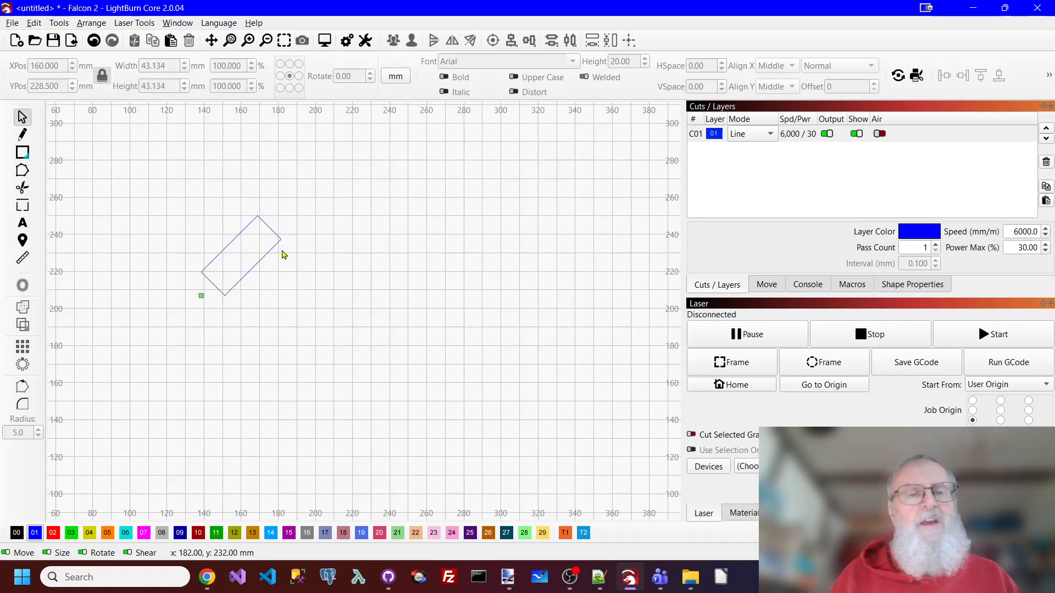
pyautogui.click(277, 249)
pyautogui.press('Delete')
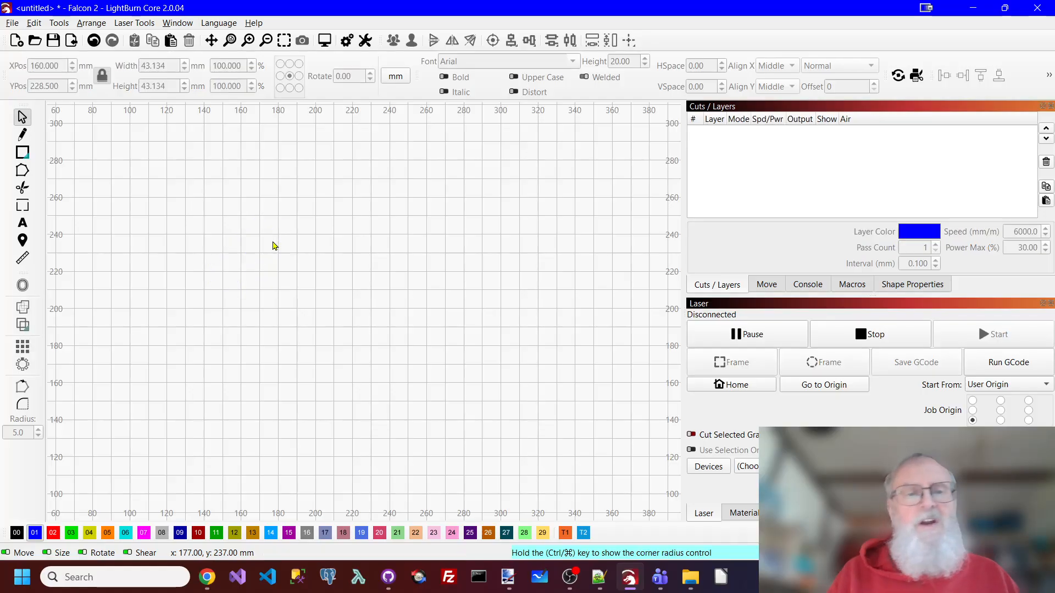
# Draw a square about 56 mm on each side on the empty canvas.
pyautogui.click(21, 153)
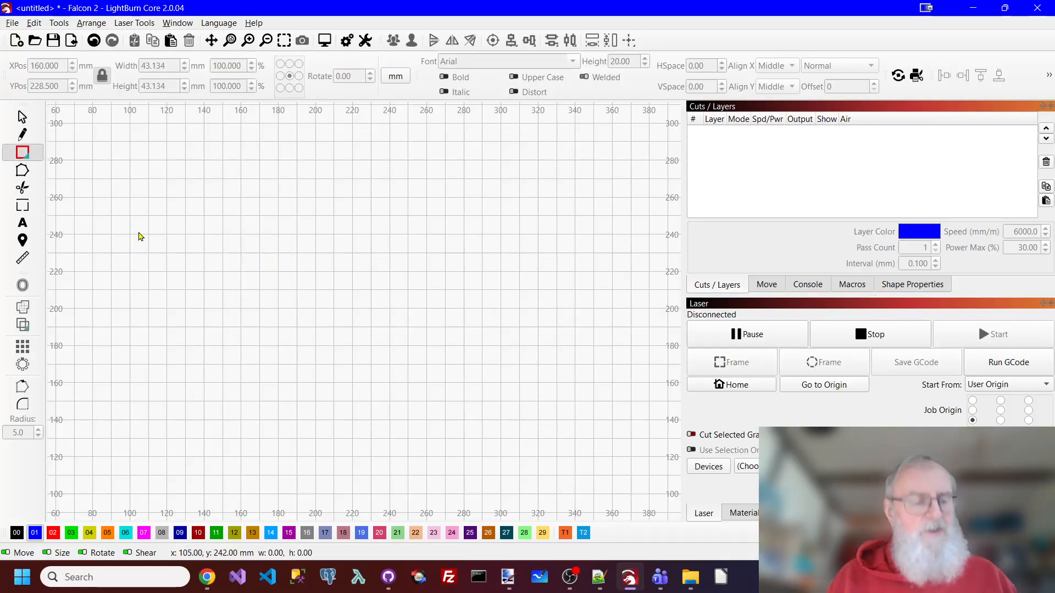
pyautogui.moveTo(163, 220); pyautogui.dragTo(269, 270)
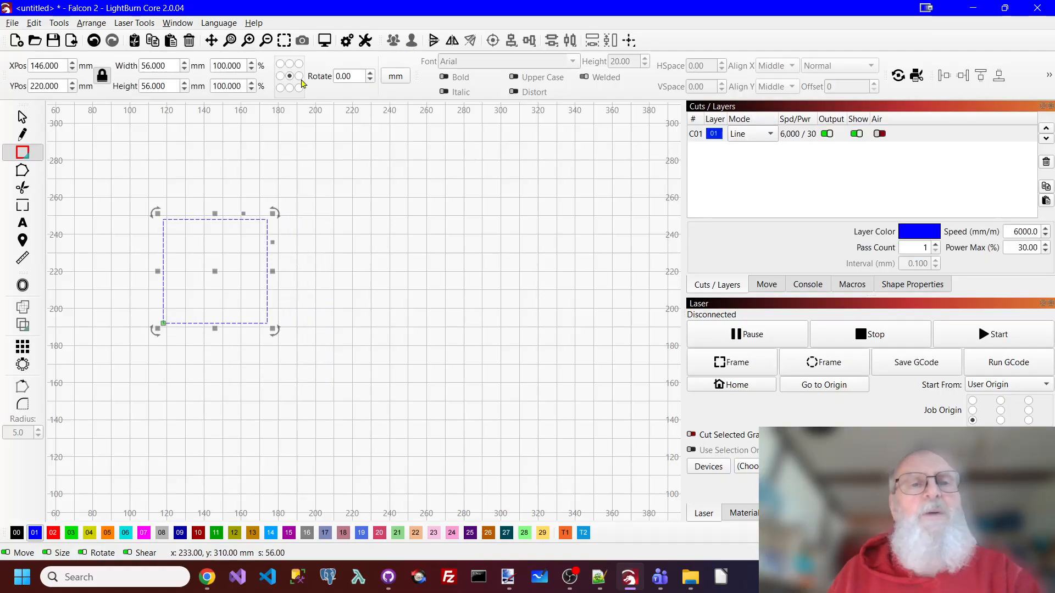
pyautogui.doubleClick(351, 76)
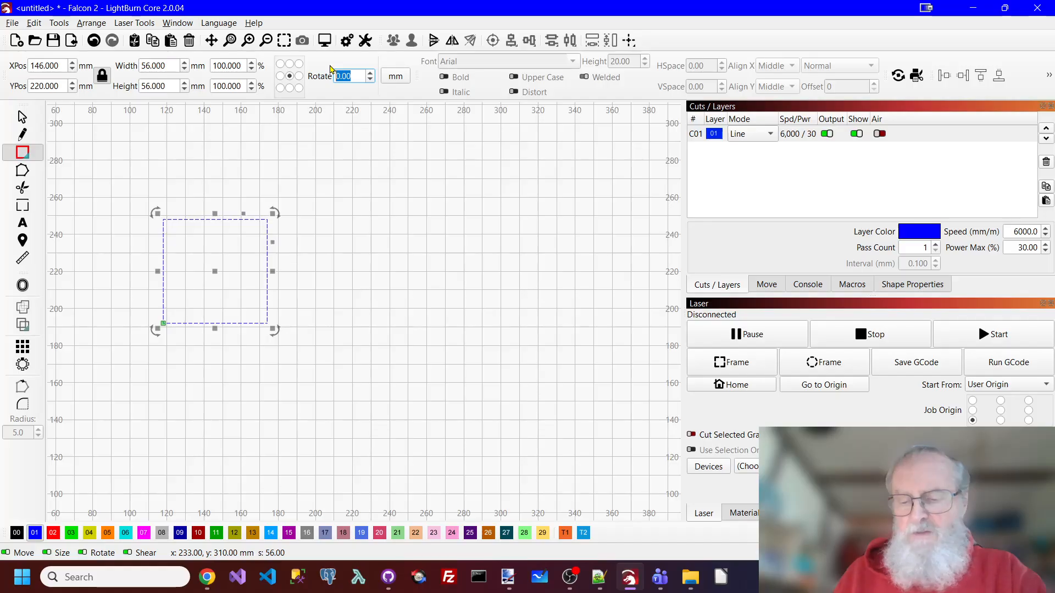
pyautogui.click(334, 146)
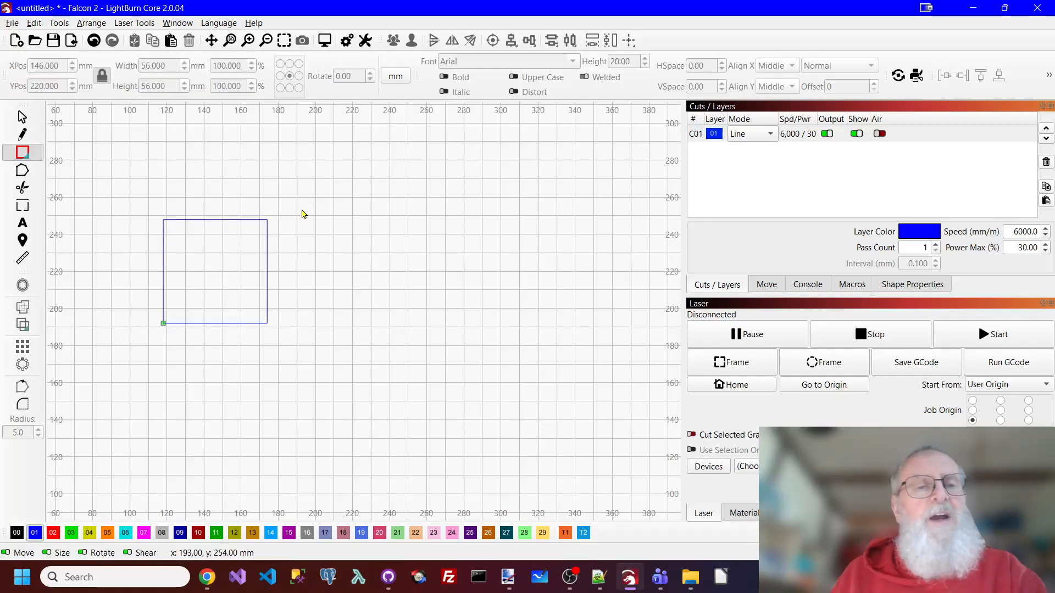
# Set the square's corner radius to 1 mm and undo the tiny stray rectangle beside it.
pyautogui.click(267, 226)
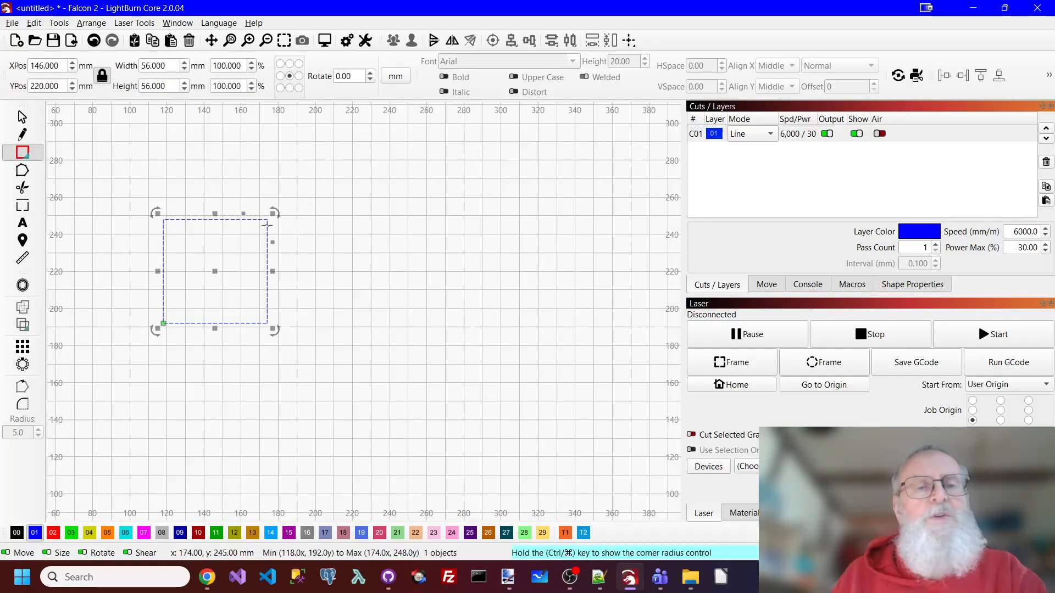
pyautogui.click(912, 286)
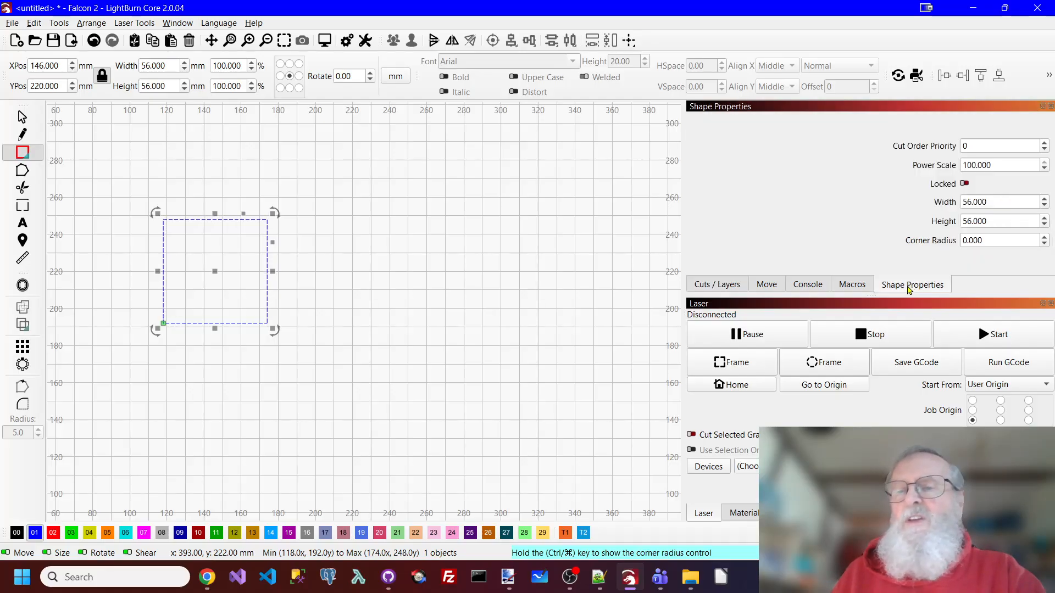
pyautogui.click(1044, 237)
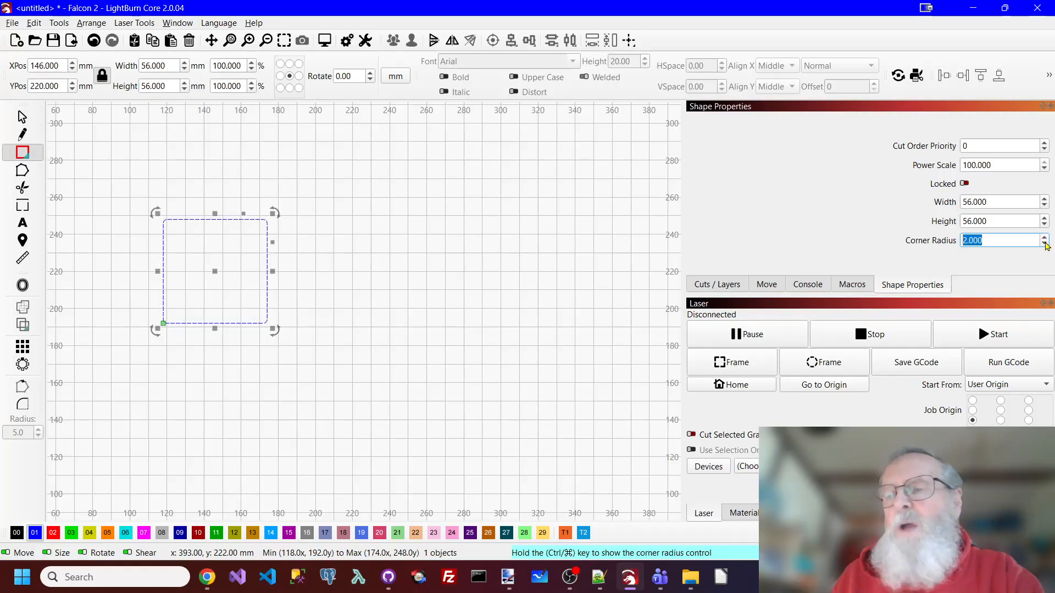
pyautogui.click(344, 184)
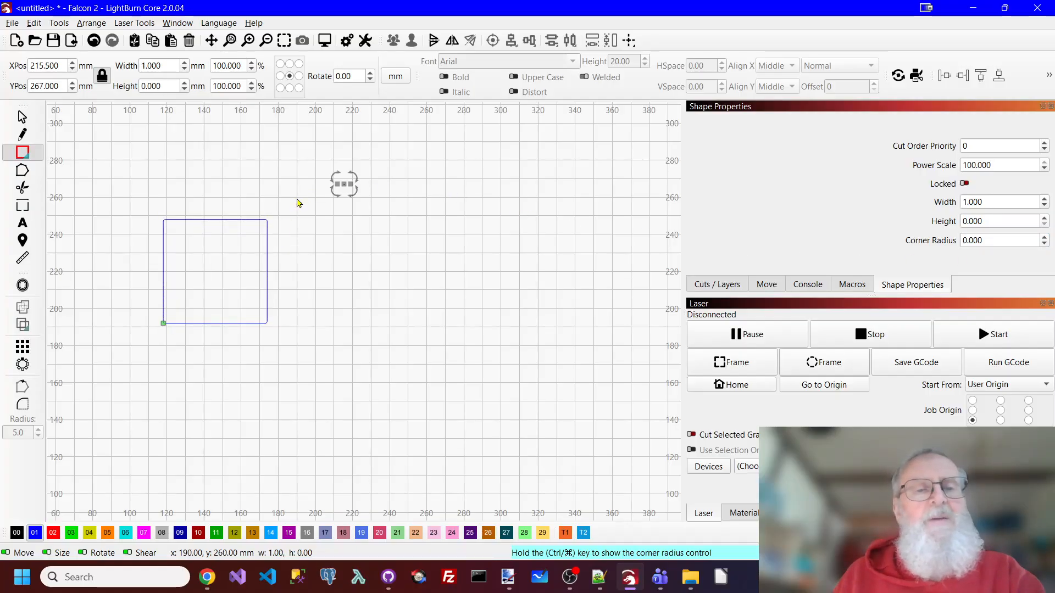
pyautogui.hotkey('ctrl', 'z')
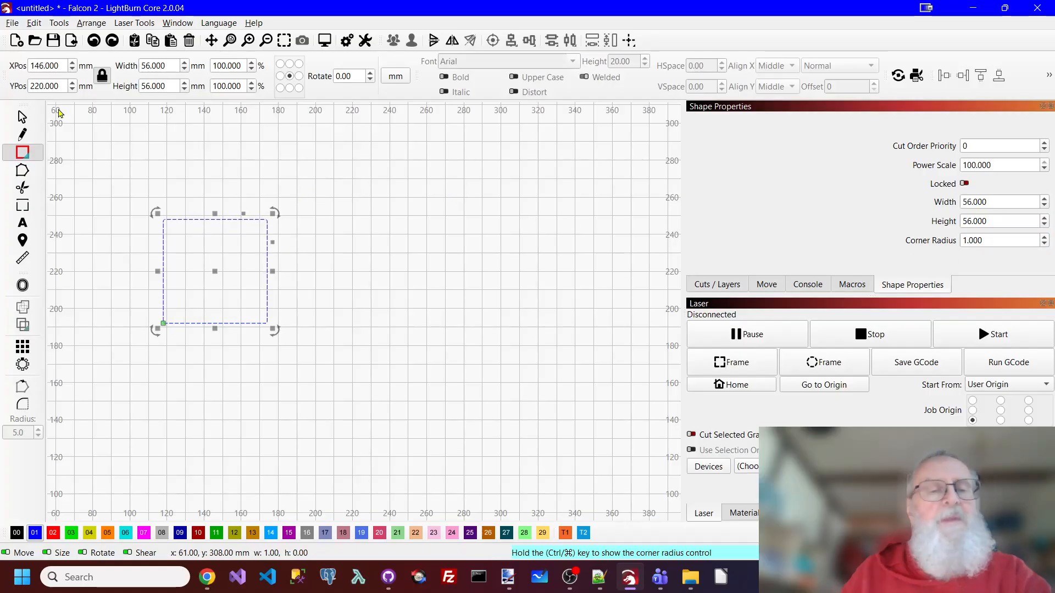
# Rotate the rounded square by 45 degrees about its centre to form a diamond.
pyautogui.click(22, 117)
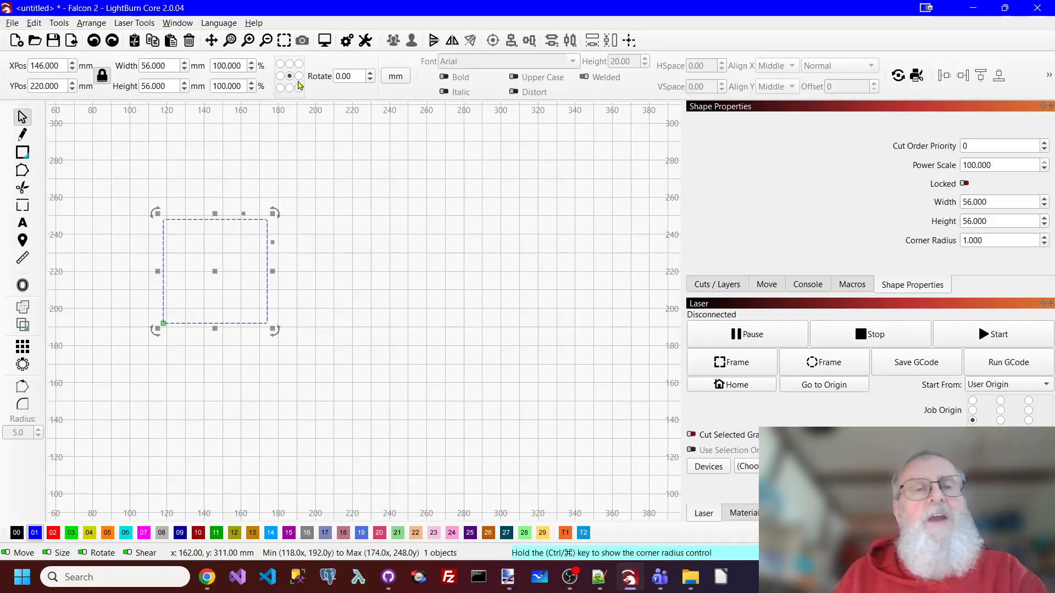
pyautogui.doubleClick(356, 75)
pyautogui.write('45')
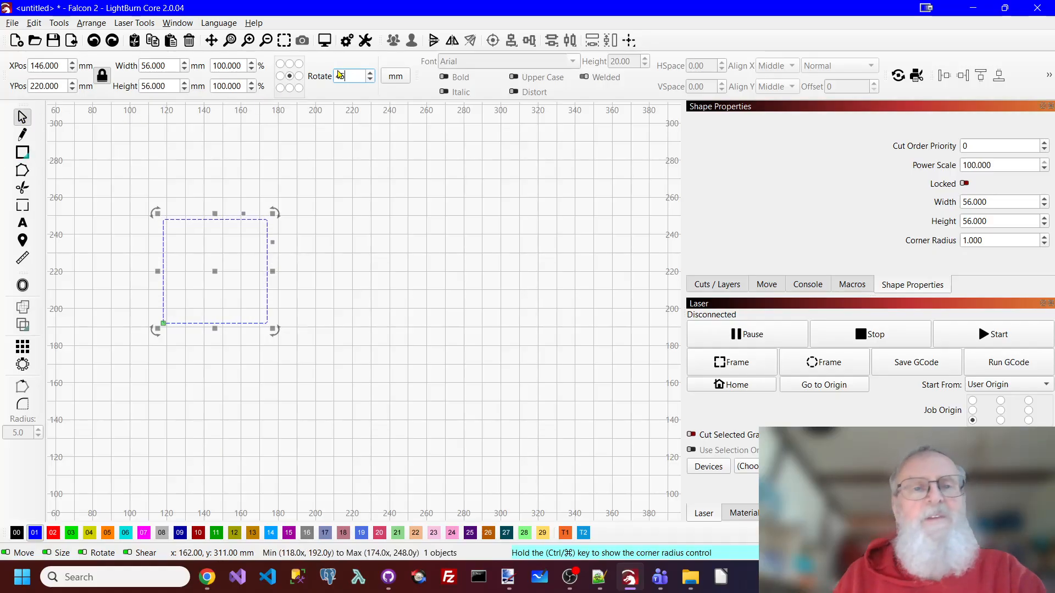
pyautogui.press('Tab')
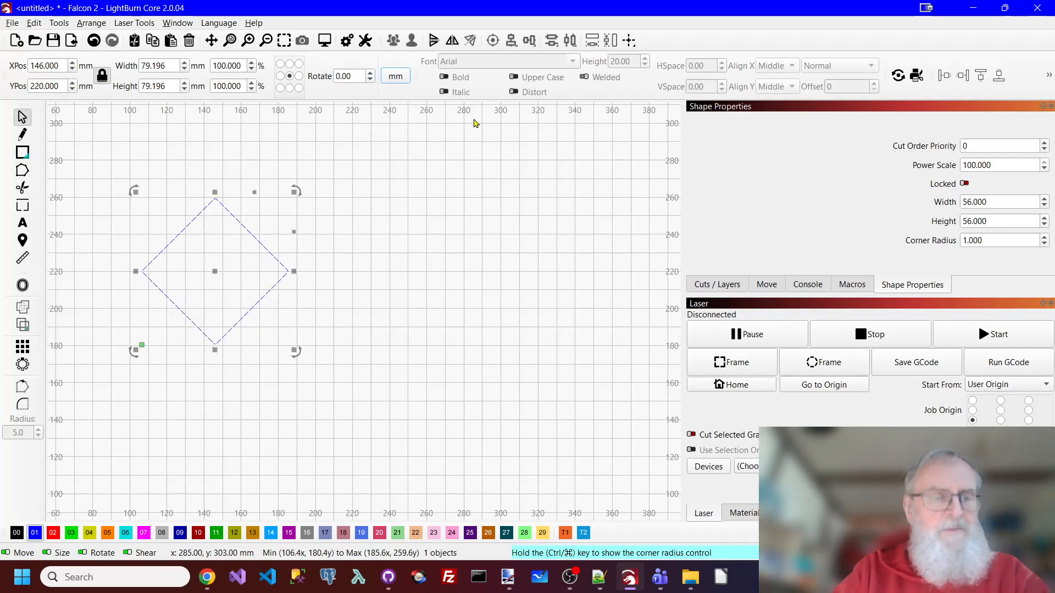
# Flatten the diamond to about 57 mm high and centre it near X 185, Y 233 mm.
pyautogui.moveTo(213, 192); pyautogui.dragTo(217, 229)
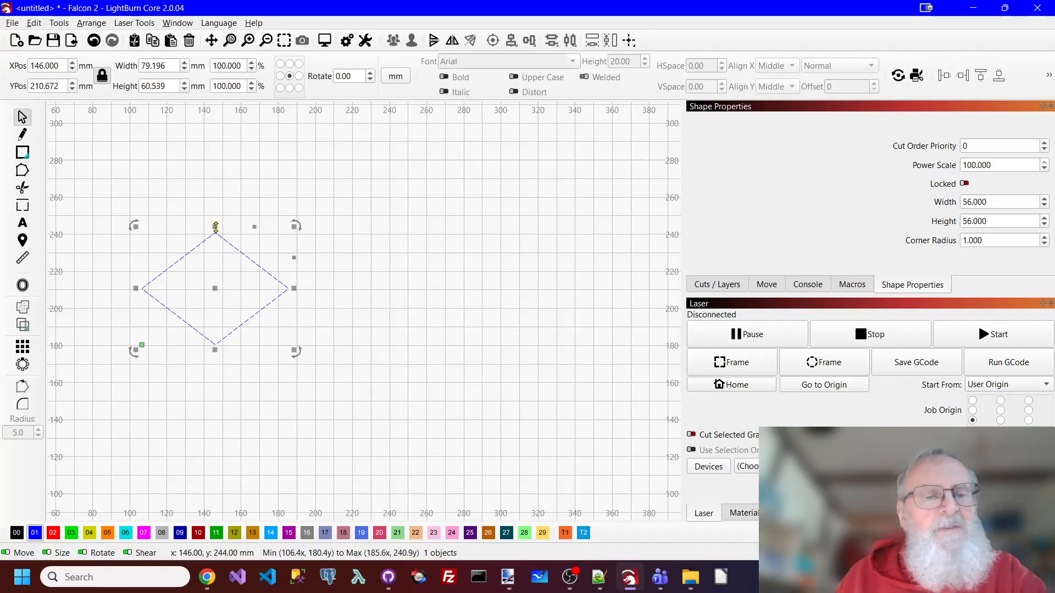
pyautogui.moveTo(220, 291); pyautogui.dragTo(287, 244)
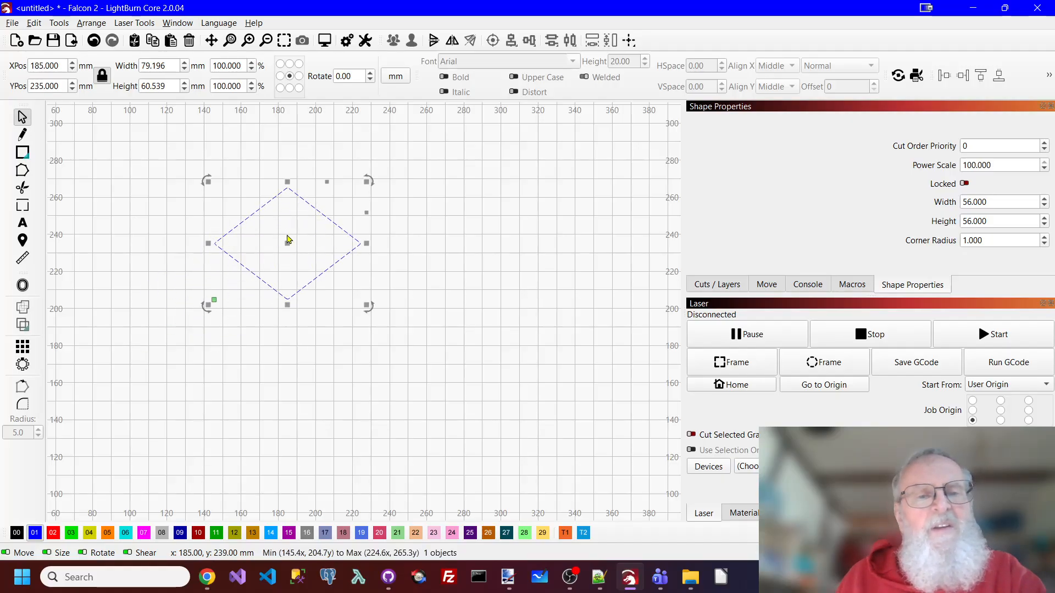
pyautogui.moveTo(288, 183); pyautogui.dragTo(288, 191)
pyautogui.click(341, 219)
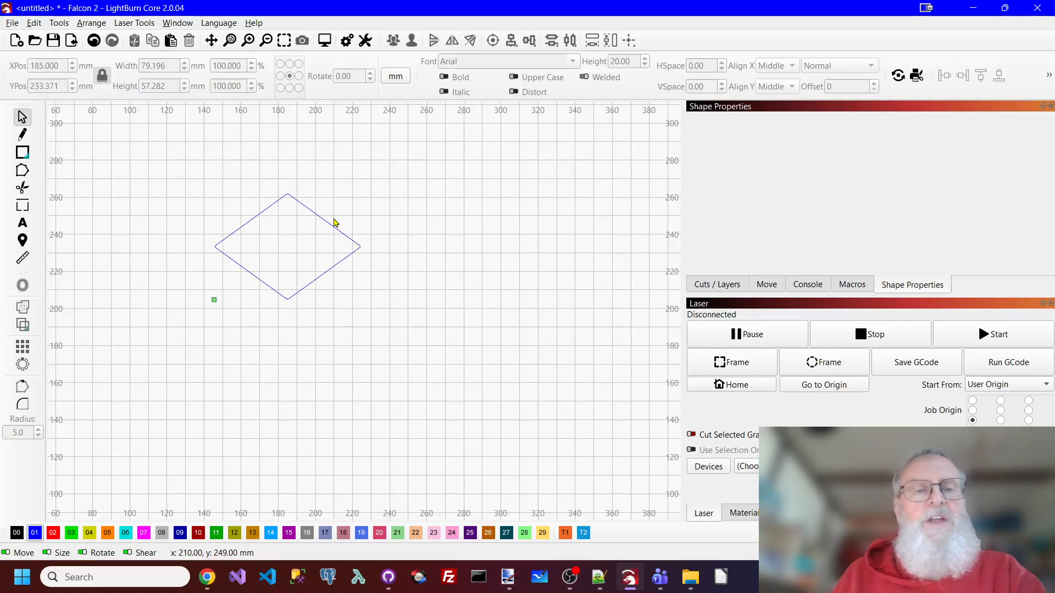
# Duplicate the diamond, shift the copy slightly downwards and flatten it to about 42 mm high.
pyautogui.click(328, 224)
pyautogui.rightClick(327, 223)
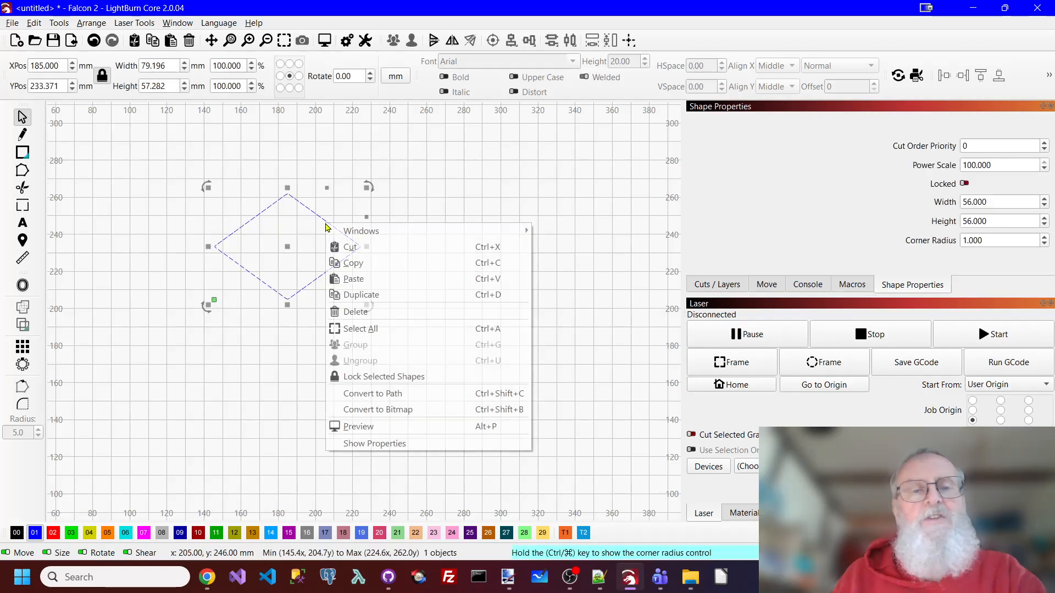
pyautogui.click(337, 295)
pyautogui.moveTo(289, 249); pyautogui.dragTo(288, 264)
pyautogui.moveTo(285, 203); pyautogui.dragTo(285, 232)
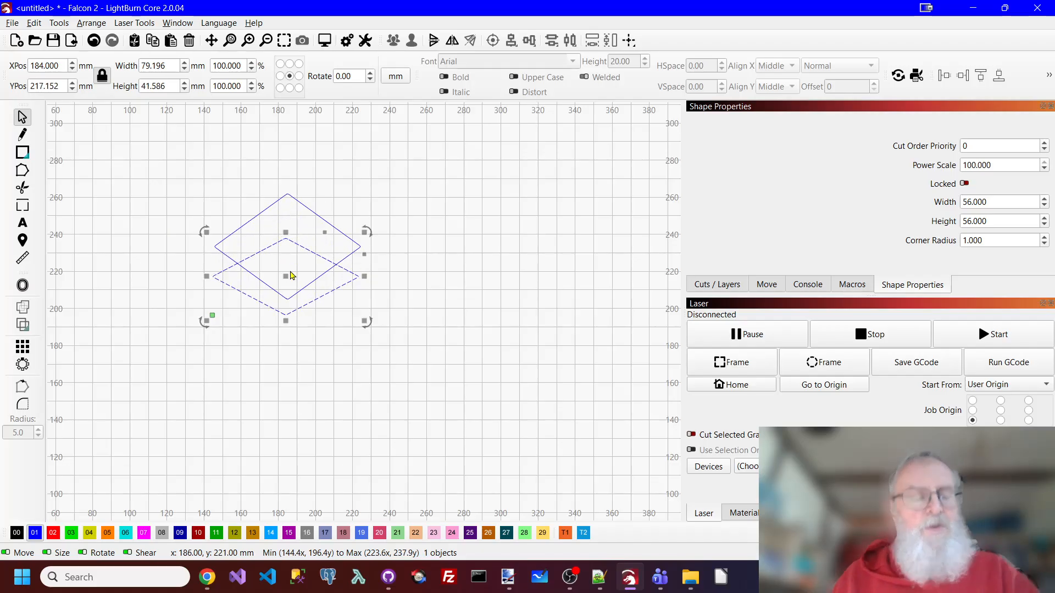
# Select both diamonds and align their centres so the flatter copy is nested inside the original.
pyautogui.hotkey('ctrl', 'z')
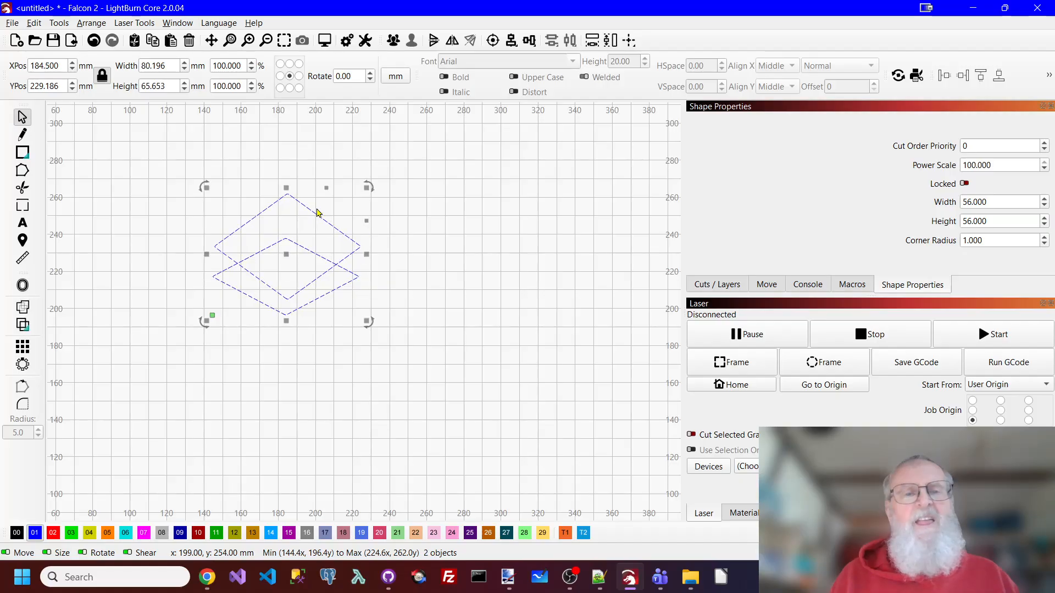
pyautogui.hotkey('ctrl', 'z')
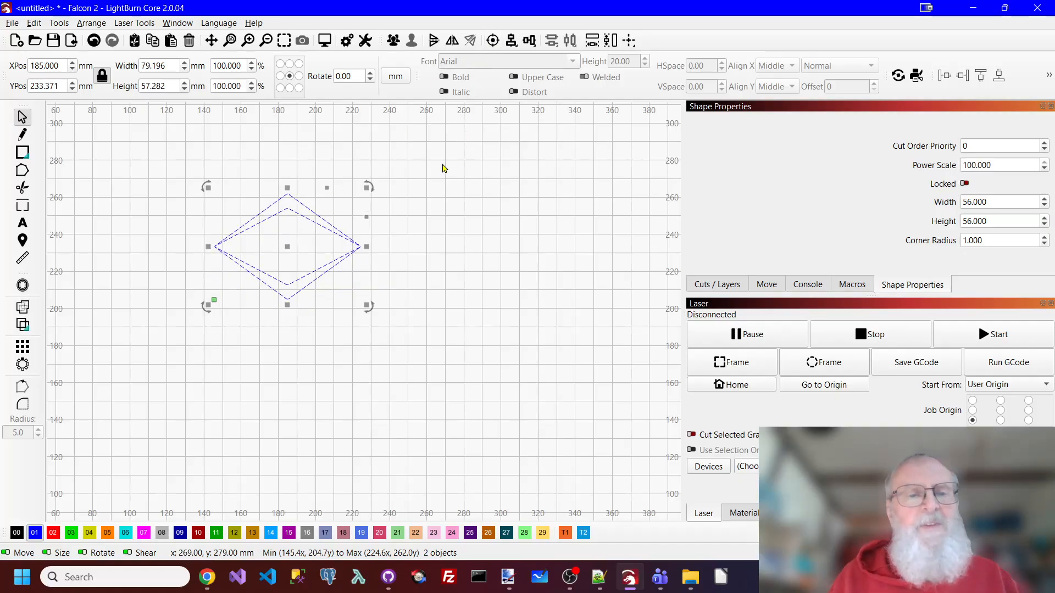
pyautogui.click(381, 282)
# Flatten the inner diamond to about 32 mm high and realign its centre with the outer diamond.
pyautogui.scroll(1, 337, 276)
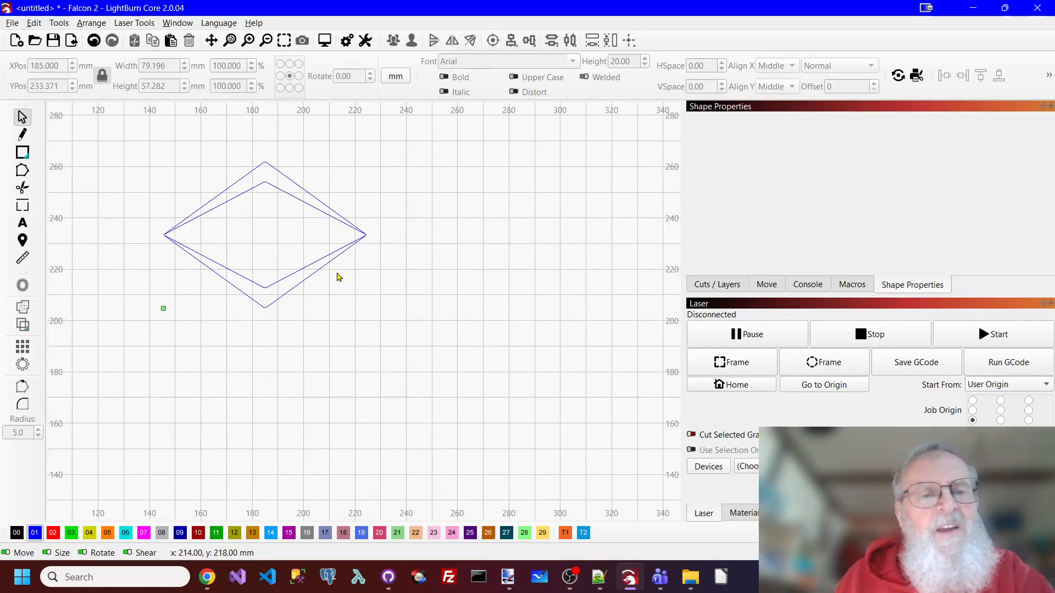
pyautogui.click(264, 183)
pyautogui.moveTo(264, 175); pyautogui.dragTo(260, 205)
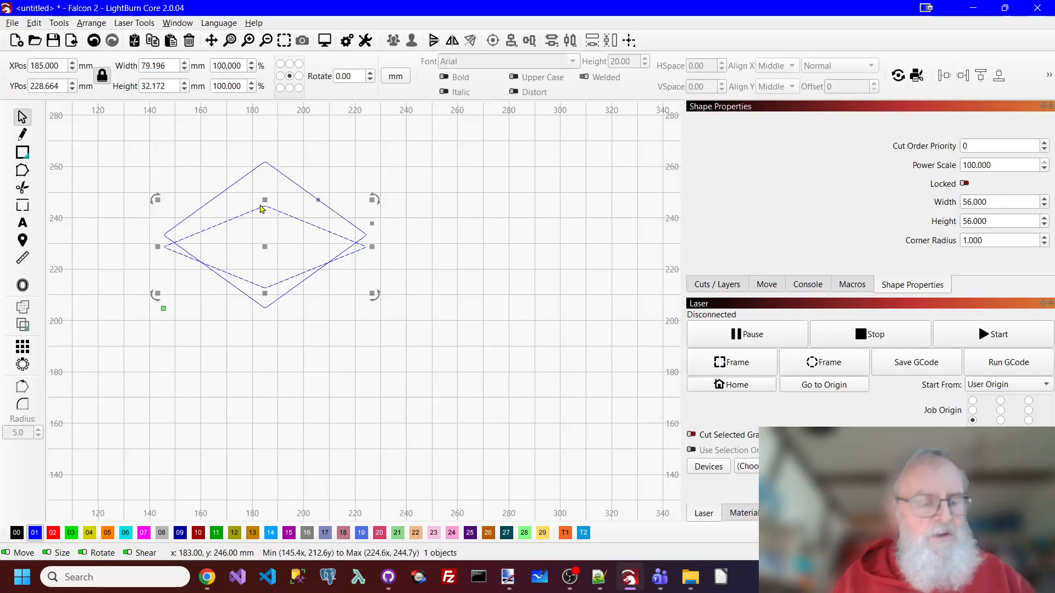
pyautogui.keyDown('shift'); pyautogui.click(299, 186); pyautogui.keyUp('shift')
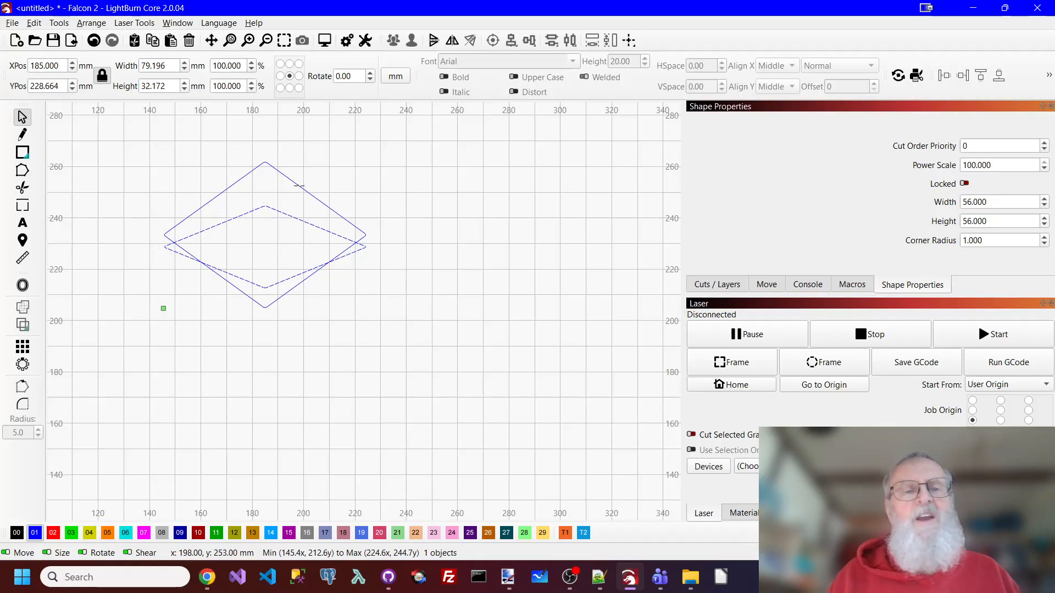
pyautogui.click(494, 42)
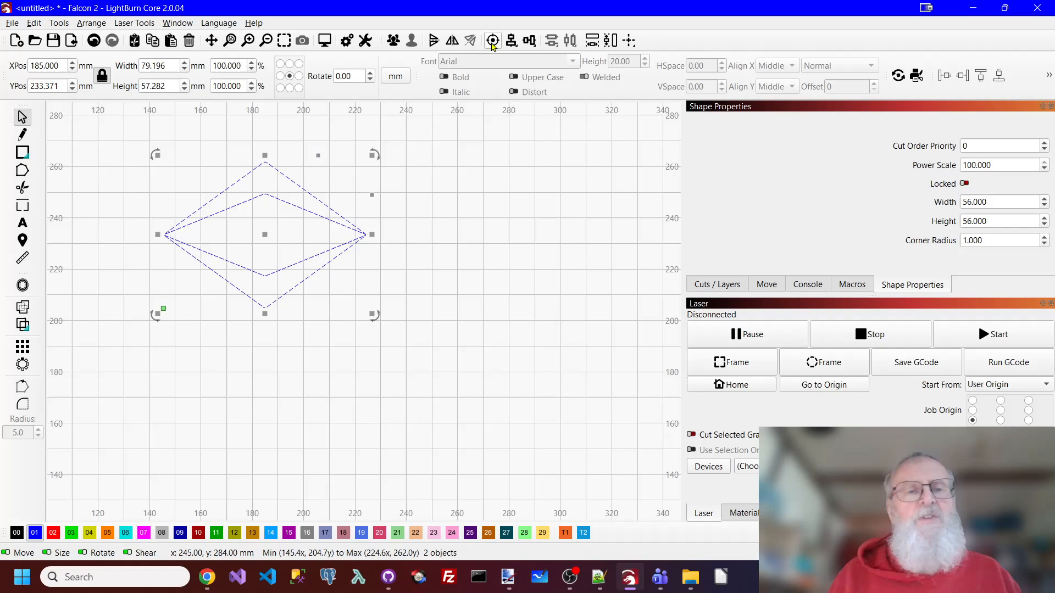
pyautogui.click(278, 215)
# Draw a rectangle about 138 by 38 mm across the lower part of the nested diamonds, extending past both side corners.
pyautogui.click(22, 153)
pyautogui.moveTo(85, 215)
pyautogui.mouseDown()
pyautogui.moveTo(229, 273)
pyautogui.moveTo(439, 313)
pyautogui.mouseUp()
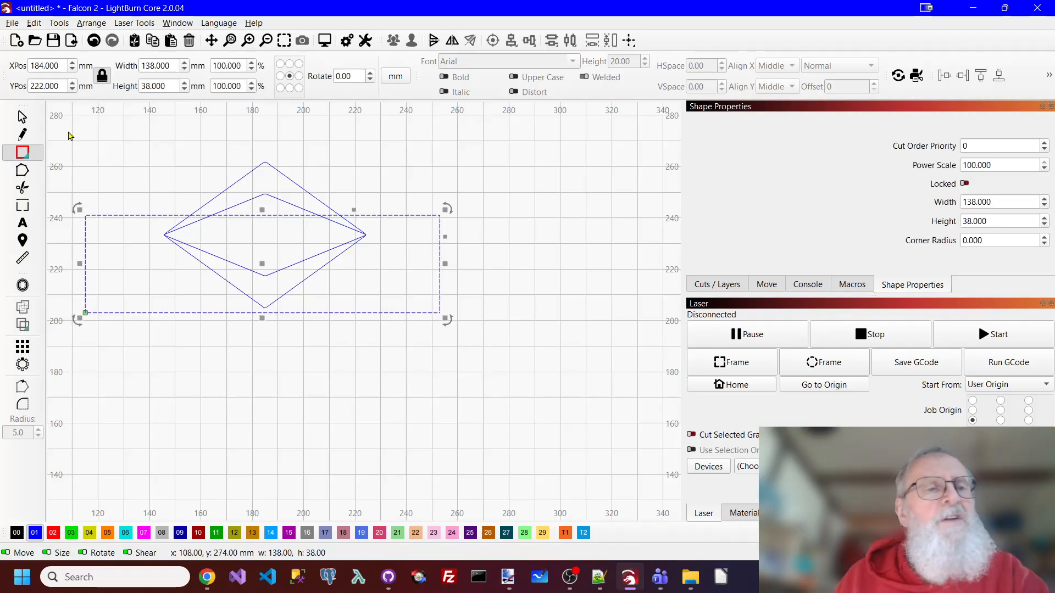
# Move the rectangle down until its upper edge lines up with the side corners of the nested diamonds.
pyautogui.click(22, 116)
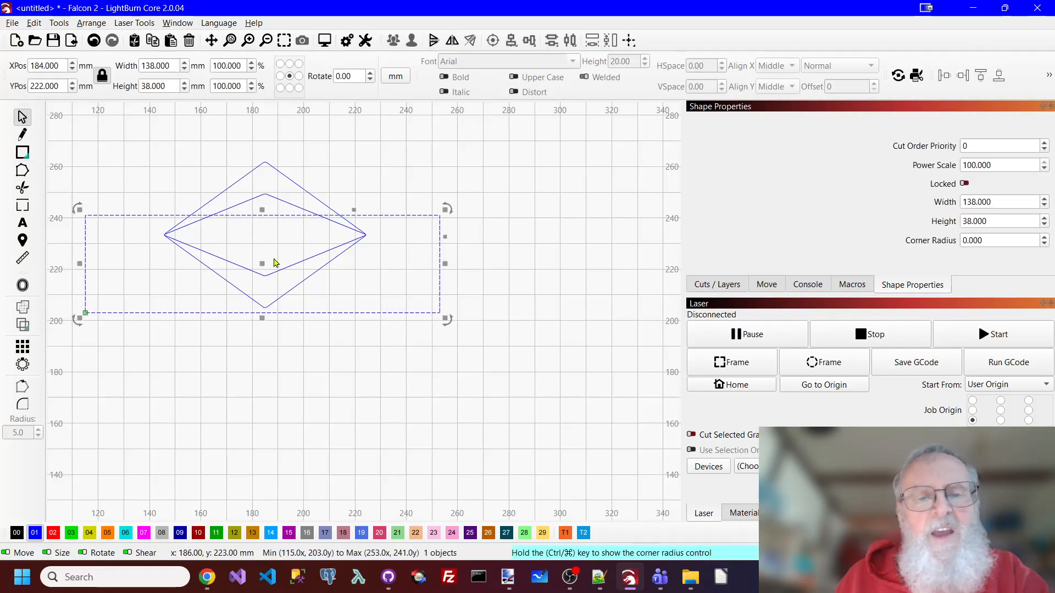
pyautogui.scroll(2, 417, 235)
pyautogui.press('Down')
pyautogui.press('Down')
pyautogui.press('Down')
pyautogui.press('Down')
pyautogui.press('Down')
pyautogui.press('Down')
pyautogui.press('Down')
pyautogui.press('Down')
pyautogui.press('Down')
pyautogui.press('Down')
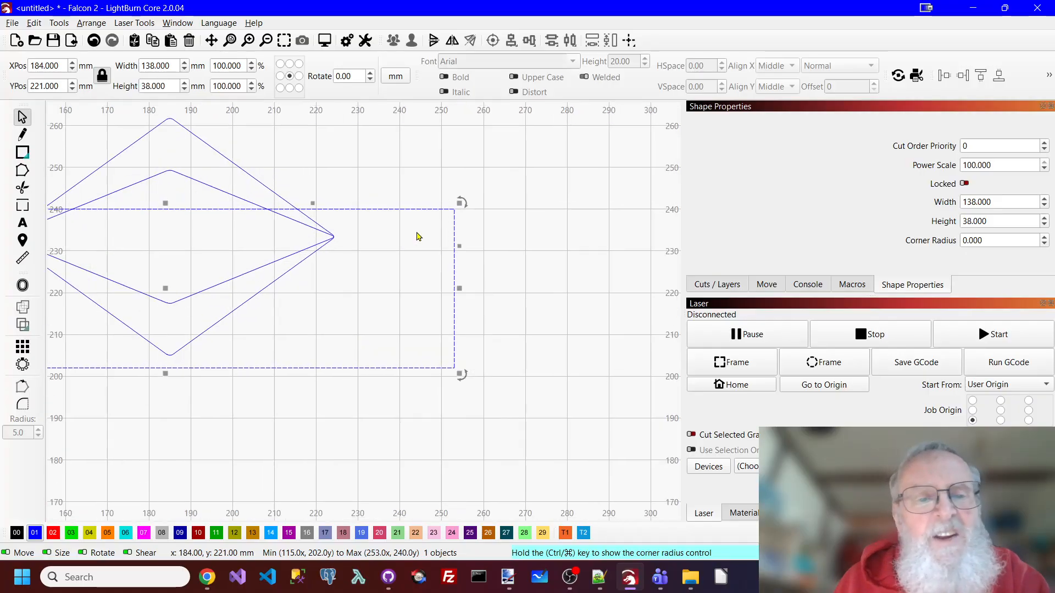
pyautogui.press('Down')
pyautogui.press('Down')
pyautogui.press('Down')
pyautogui.press('Down')
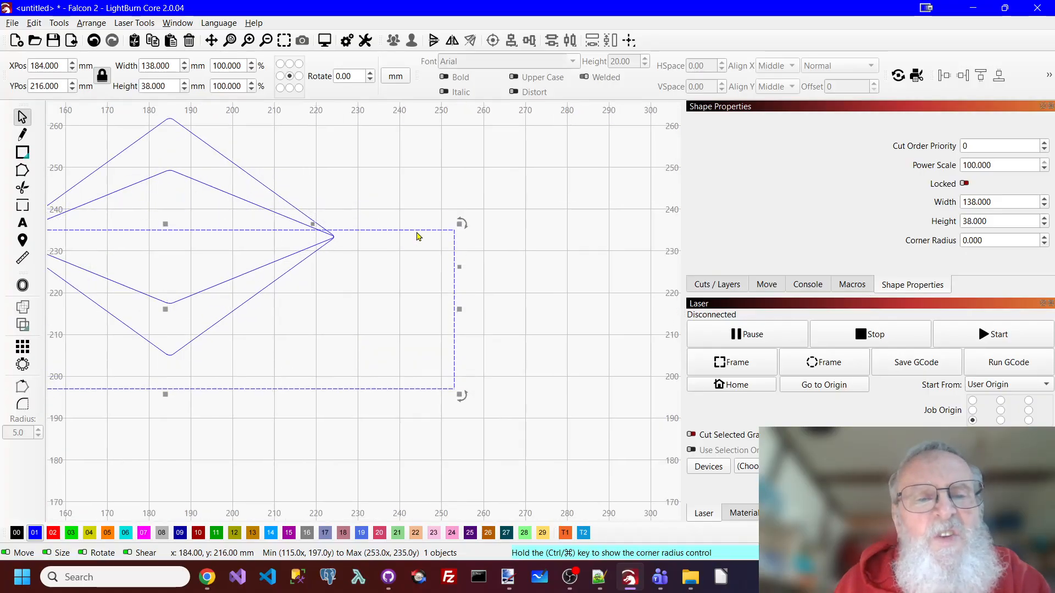
pyautogui.press('Down')
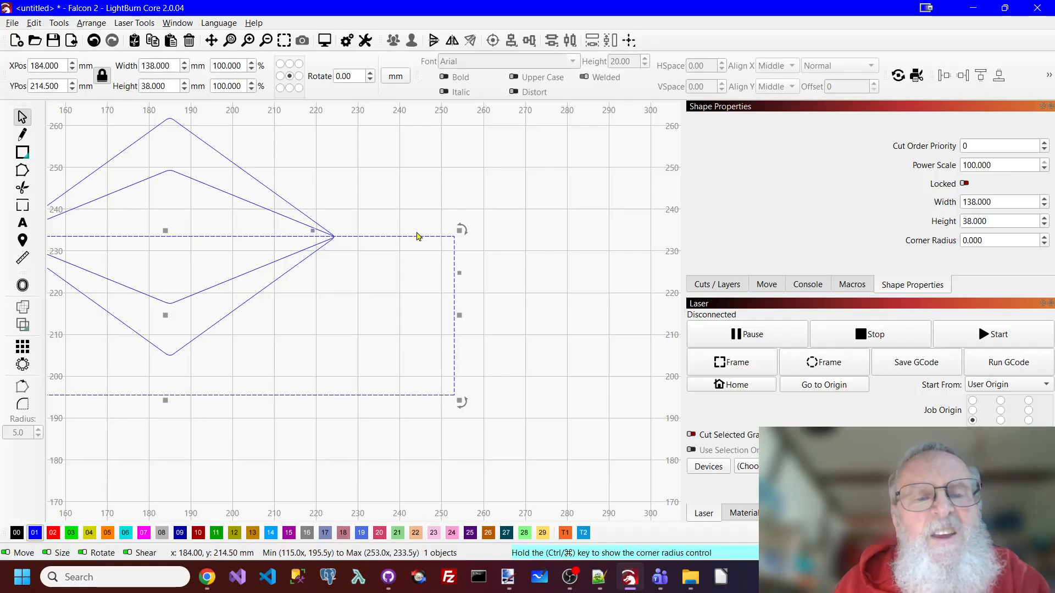
# Fine-tune the rectangle's vertical position to about Y 214.47 mm so its upper edge runs through the diamonds' rounded side corner.
pyautogui.scroll(1, 321, 244)
pyautogui.scroll(4, 322, 244)
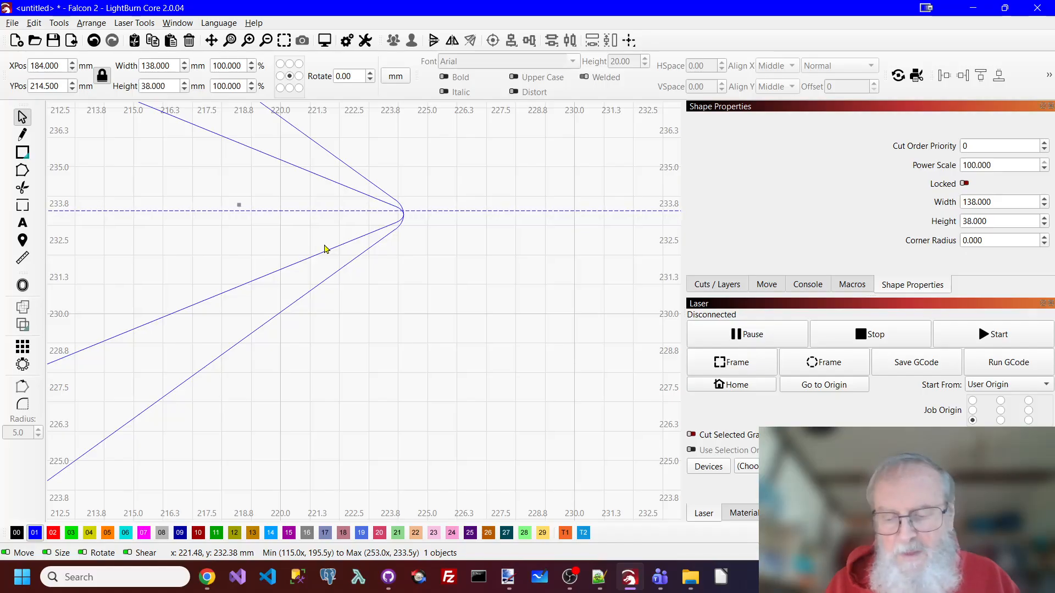
pyautogui.press('Up')
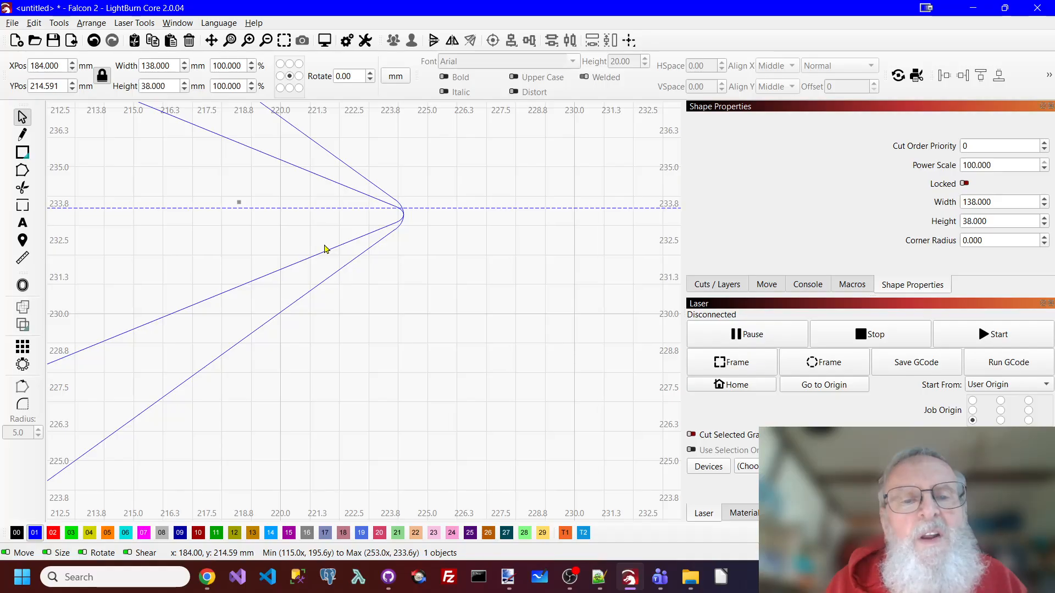
pyautogui.press('Down')
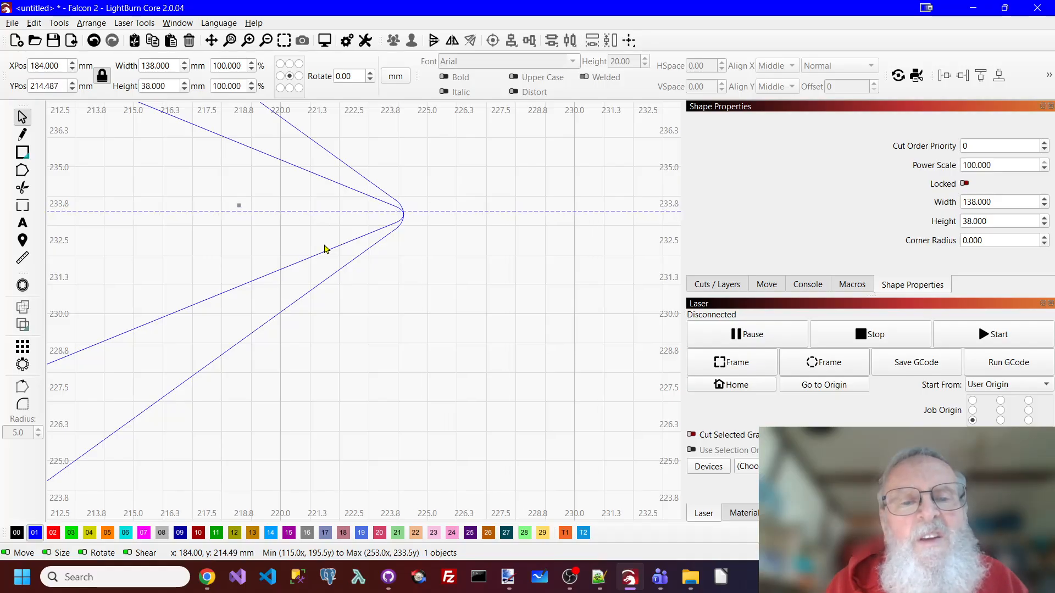
pyautogui.press('Down')
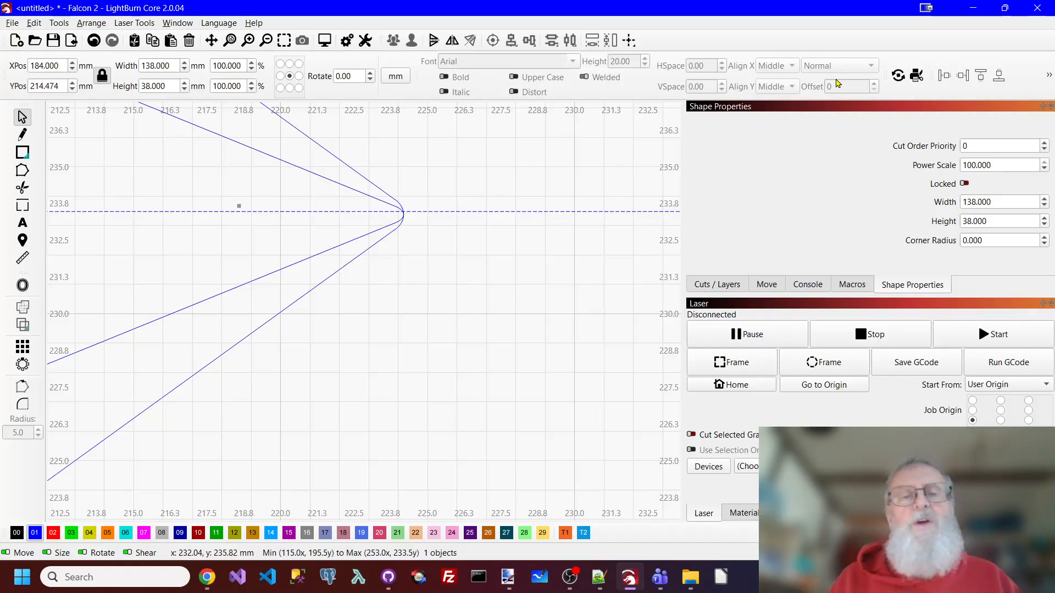
pyautogui.click(516, 176)
pyautogui.scroll(-2, 469, 166)
pyautogui.scroll(-10, 468, 166)
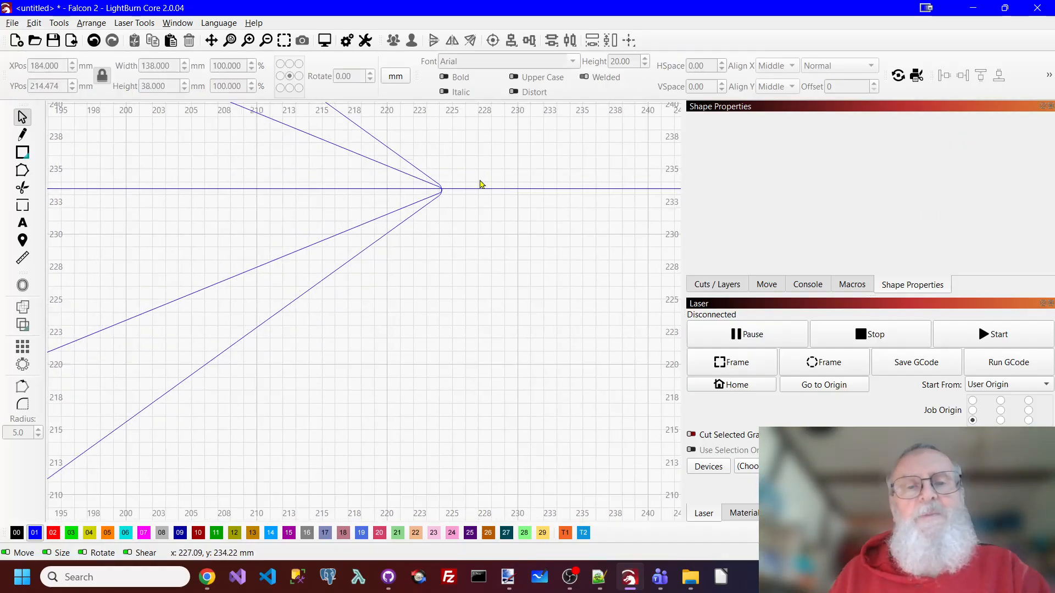
pyautogui.moveTo(532, 151); pyautogui.dragTo(432, 253)
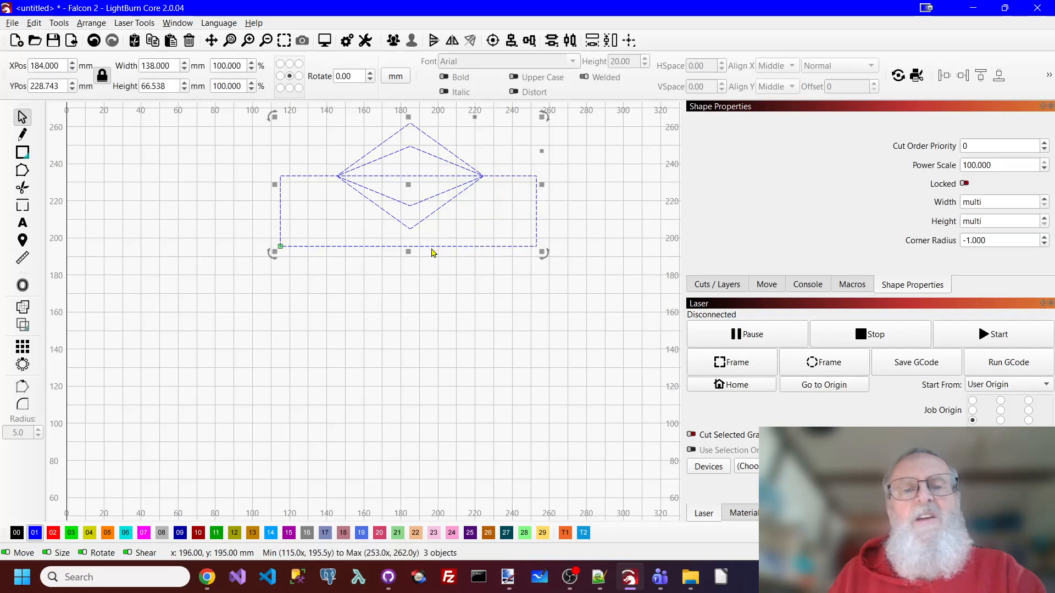
pyautogui.click(57, 23)
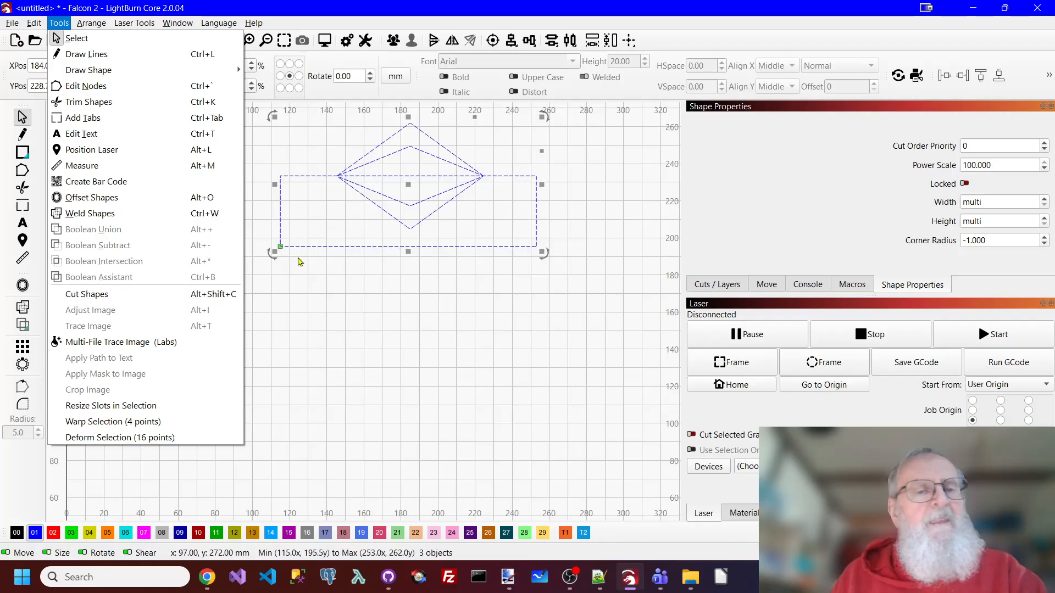
pyautogui.click(432, 157)
# Group the inner and outer diamonds.
pyautogui.click(430, 158)
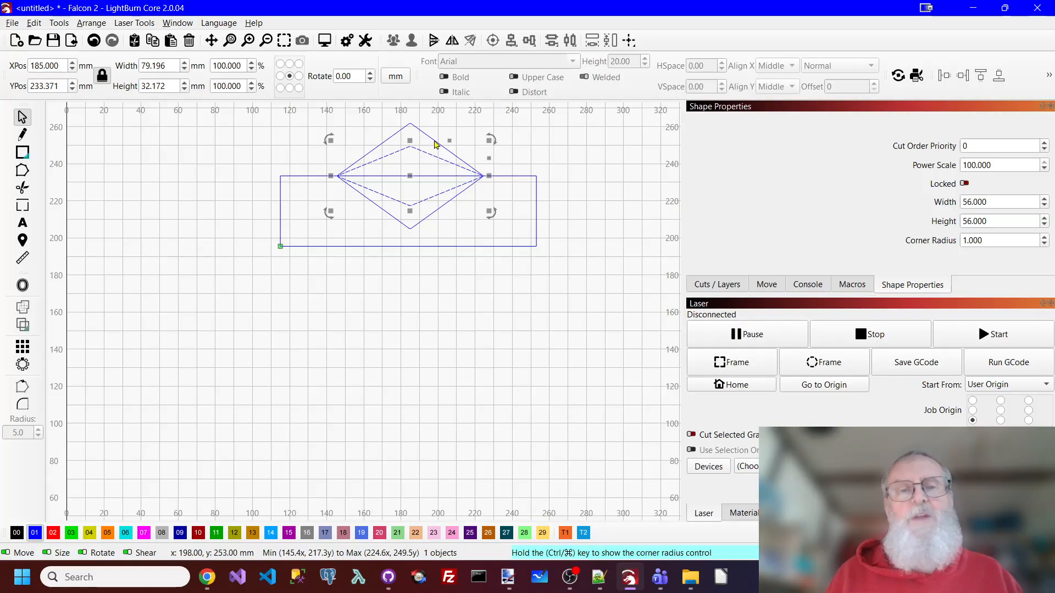
pyautogui.keyDown('shift'); pyautogui.click(432, 139); pyautogui.keyUp('shift')
pyautogui.rightClick(428, 139)
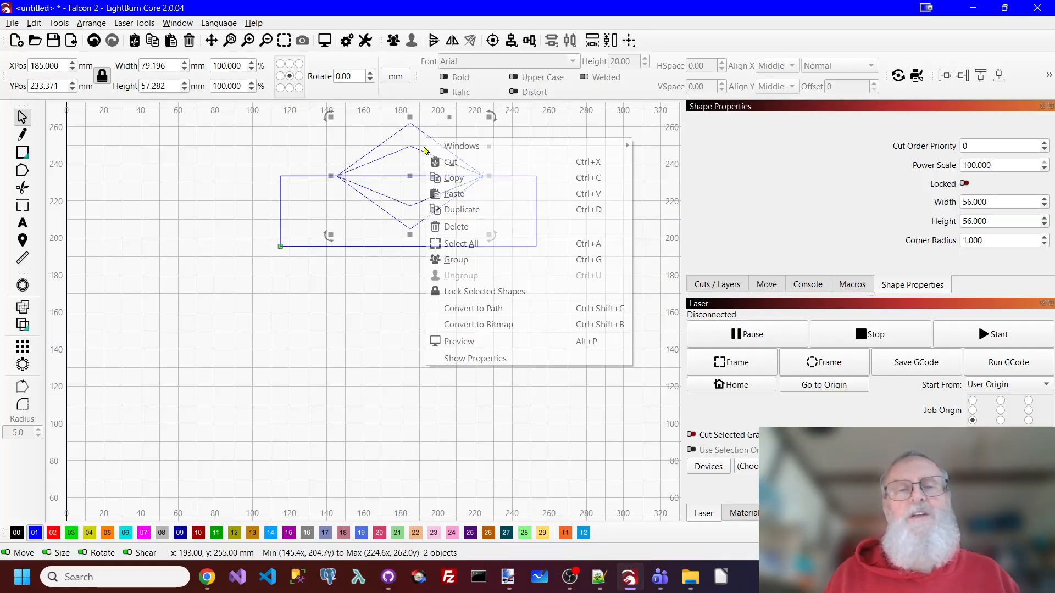
pyautogui.click(459, 260)
# Subtract the rectangle from the grouped diamonds using the Boolean Assistant's Subtract B - A operation.
pyautogui.moveTo(548, 148); pyautogui.dragTo(454, 231)
pyautogui.click(59, 22)
pyautogui.click(98, 277)
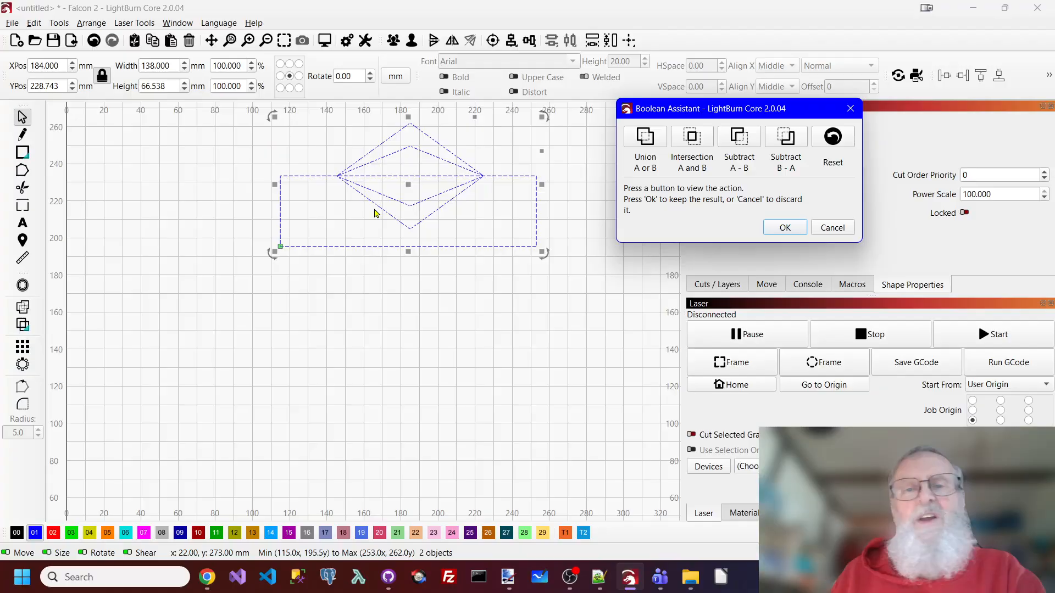
pyautogui.click(728, 144)
pyautogui.click(785, 144)
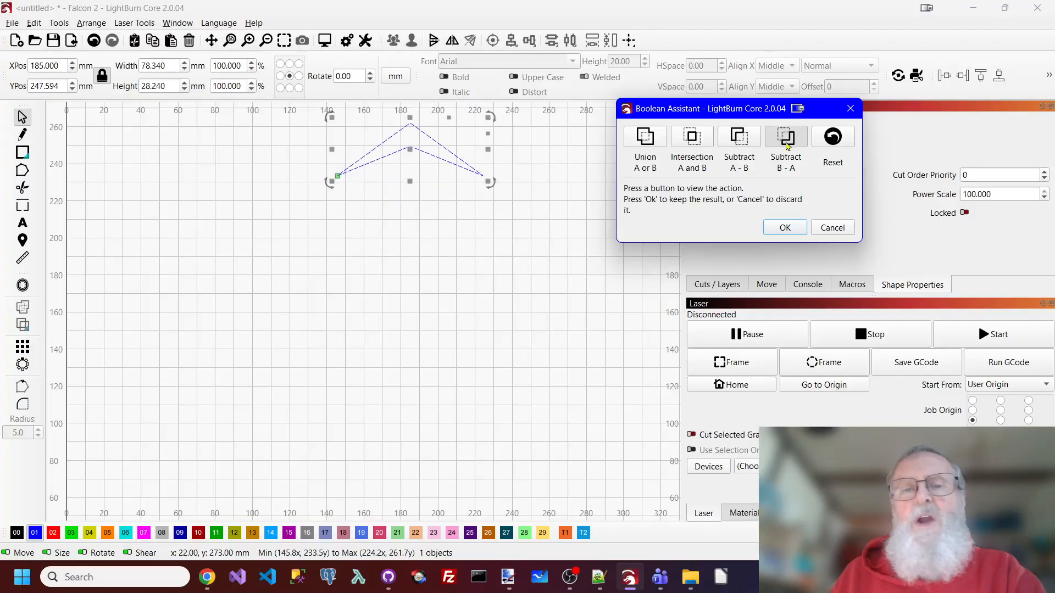
pyautogui.click(785, 227)
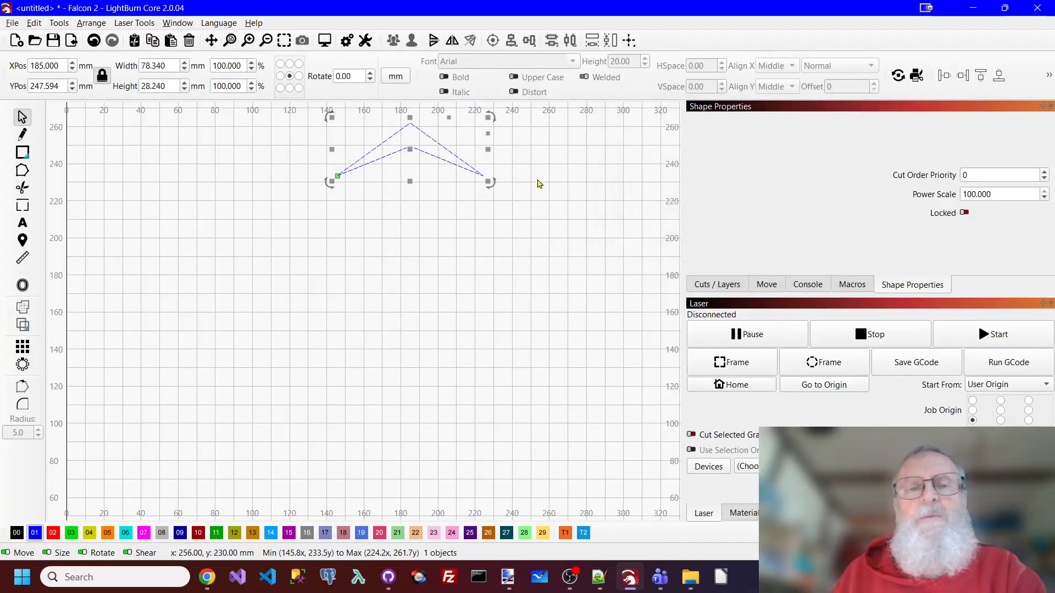
# Move the mountain shape down towards the workspace origin, centring it at about X 131, Y 198 mm.
pyautogui.scroll(-2, 433, 138)
pyautogui.click(422, 145)
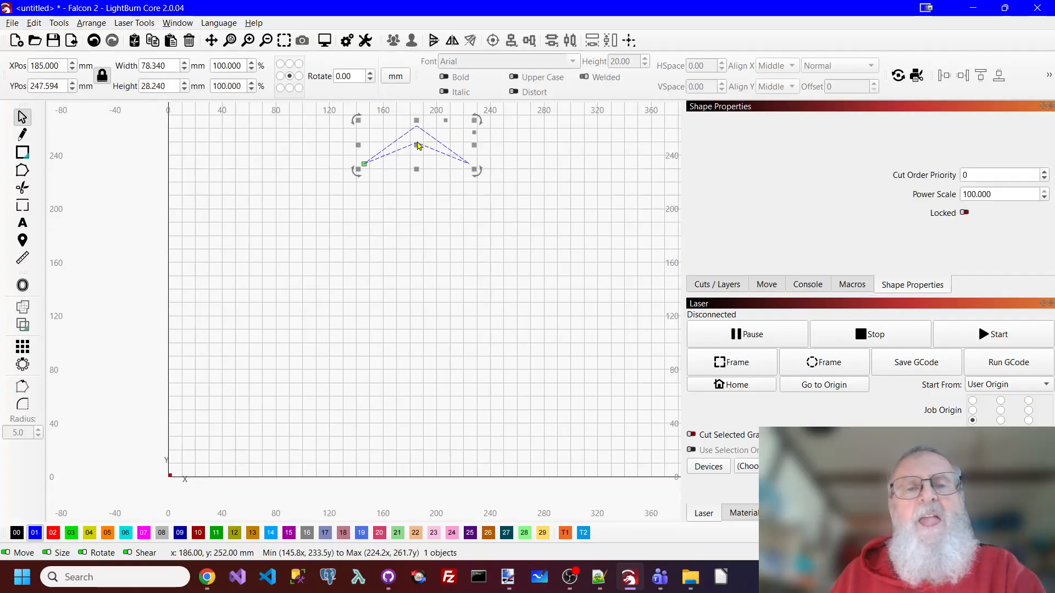
pyautogui.moveTo(418, 144); pyautogui.dragTo(346, 211)
# Duplicate the mountain and move the copy to the right and slightly down so it overlaps the original.
pyautogui.scroll(3, 423, 192)
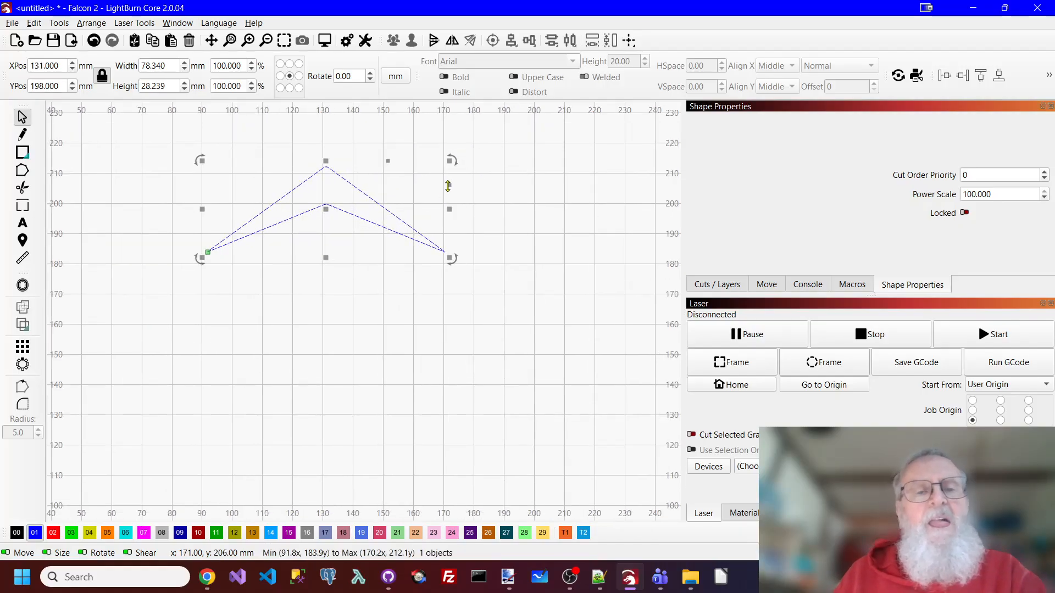
pyautogui.rightClick(367, 195)
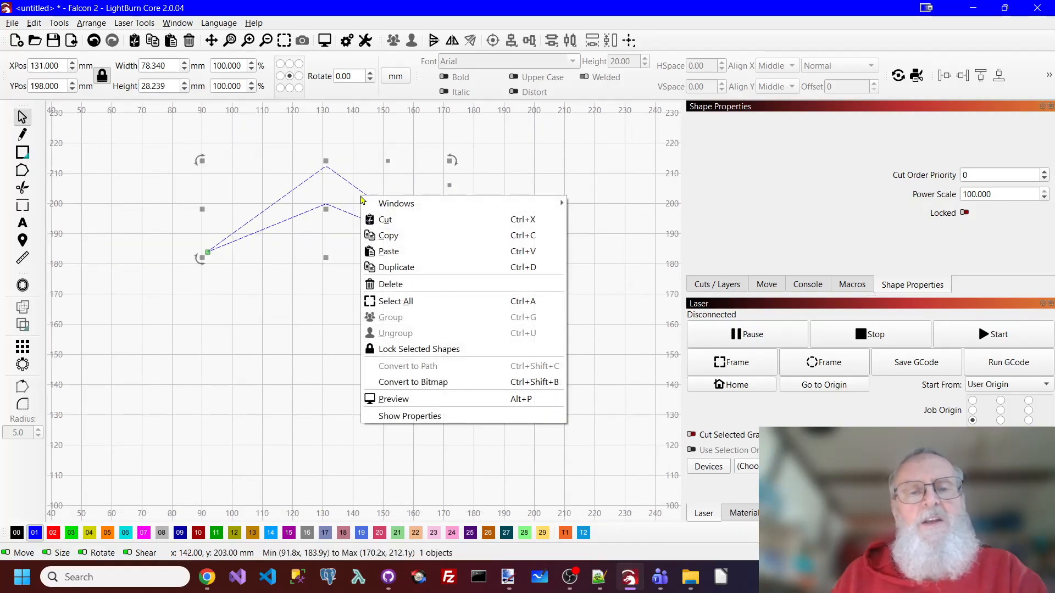
pyautogui.click(423, 268)
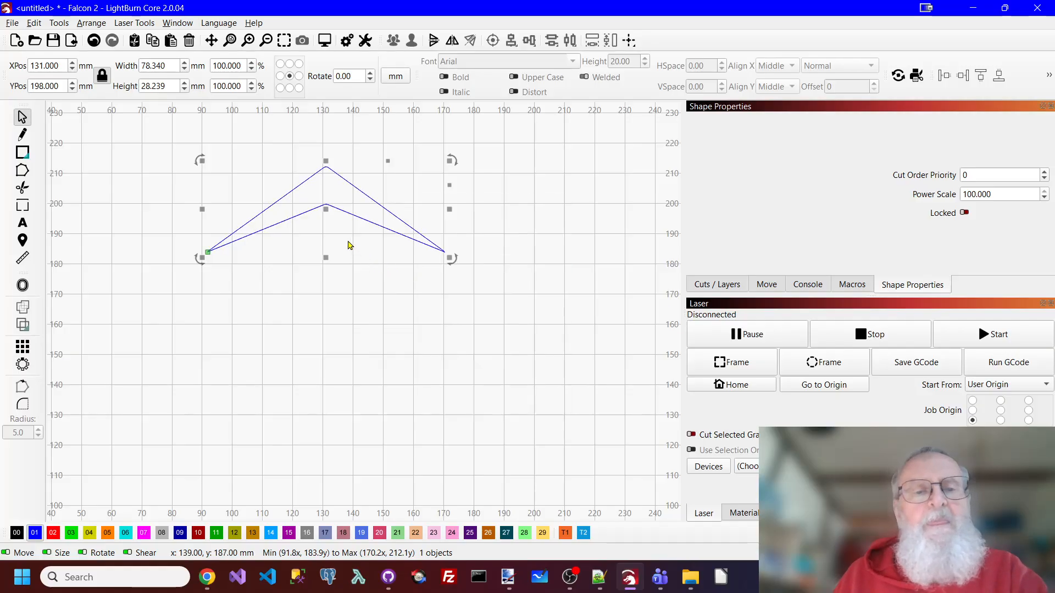
pyautogui.moveTo(328, 213); pyautogui.dragTo(440, 231)
# Narrow the mountain copy to about 59 mm wide and centre it at about X 169, Y 196 mm.
pyautogui.moveTo(311, 224); pyautogui.dragTo(346, 224)
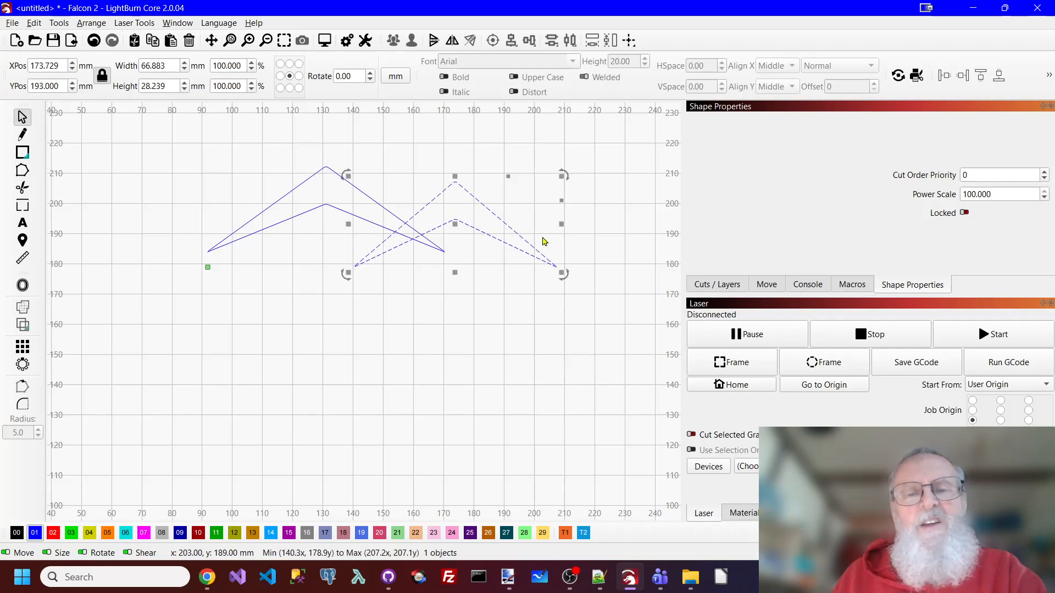
pyautogui.moveTo(560, 223); pyautogui.dragTo(538, 223)
pyautogui.moveTo(445, 224); pyautogui.dragTo(438, 214)
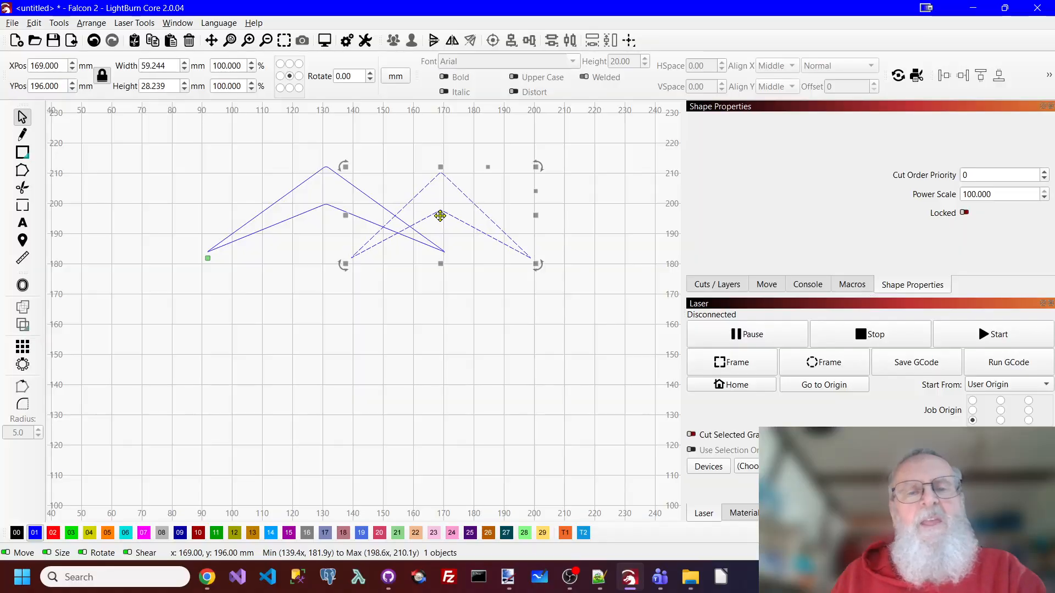
pyautogui.click(565, 187)
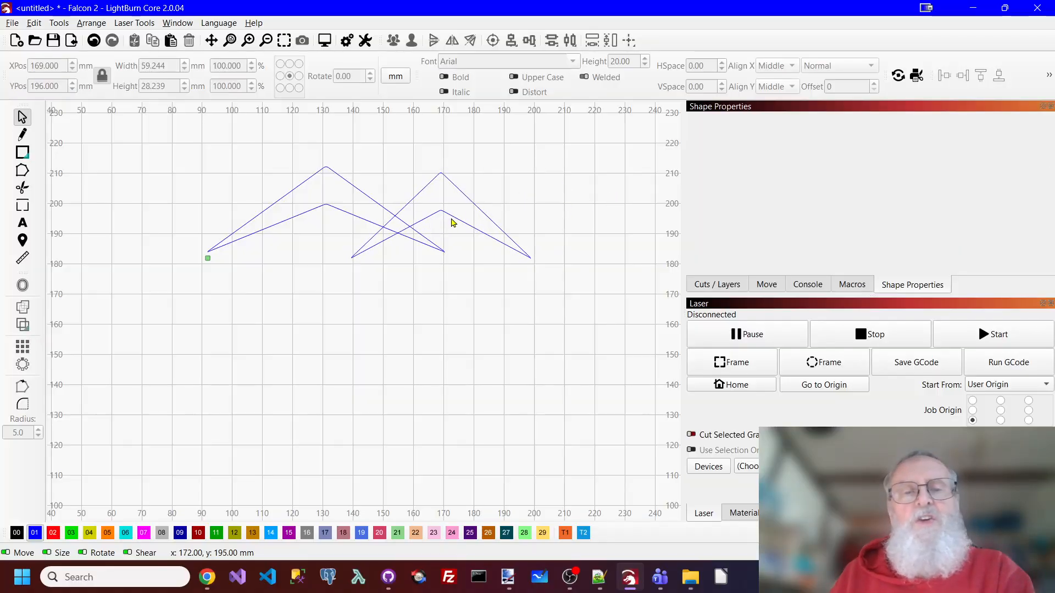
# Deform the narrower mountain with the 16-point deformation, reshaping its inner slopes and pulling both feet inwards, to about 50 by 24 mm.
pyautogui.click(453, 219)
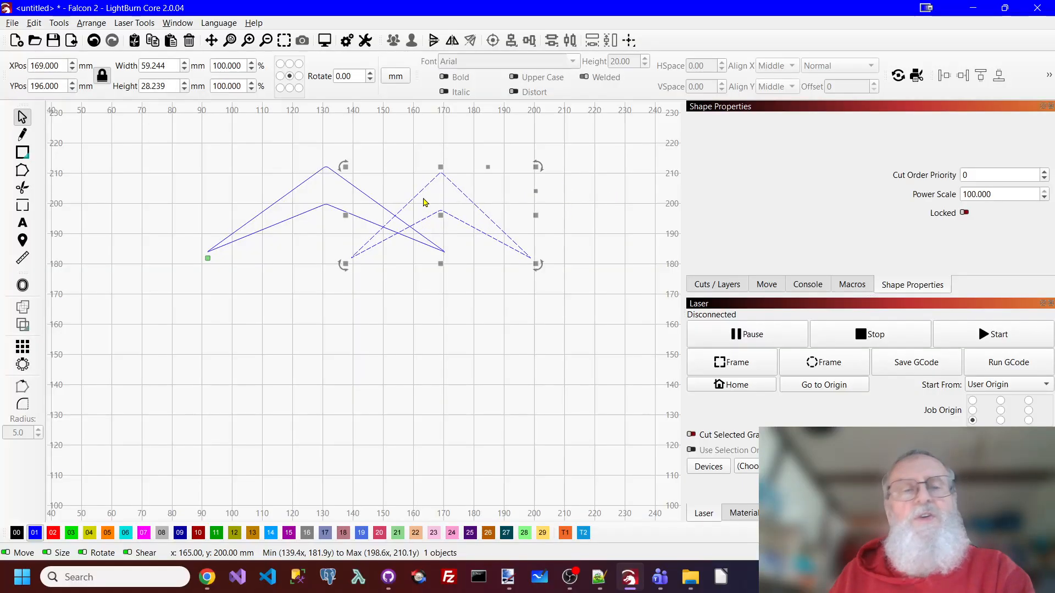
pyautogui.click(58, 23)
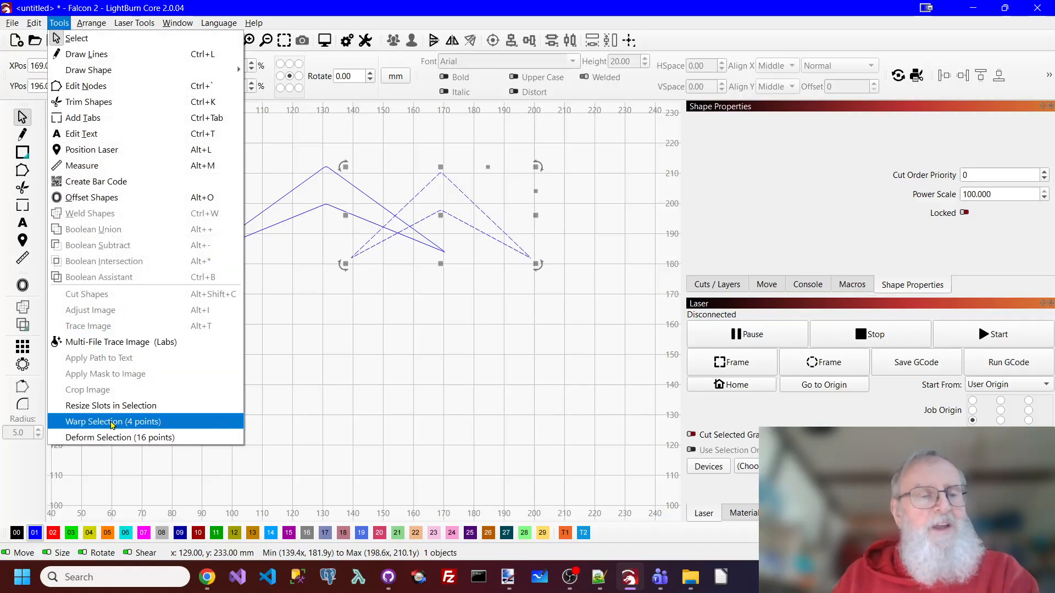
pyautogui.click(99, 438)
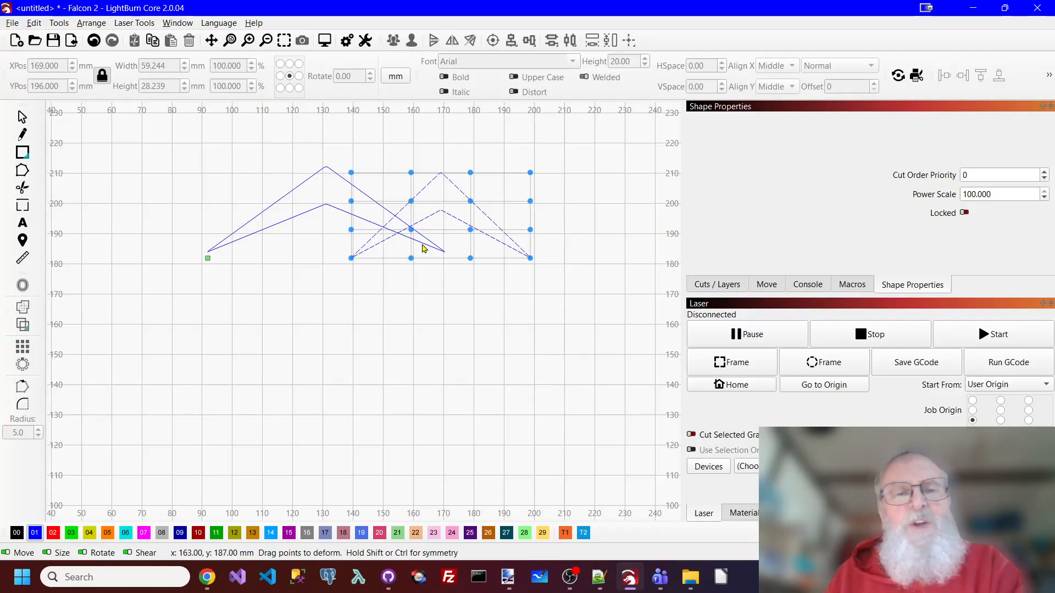
pyautogui.moveTo(411, 201); pyautogui.dragTo(412, 201)
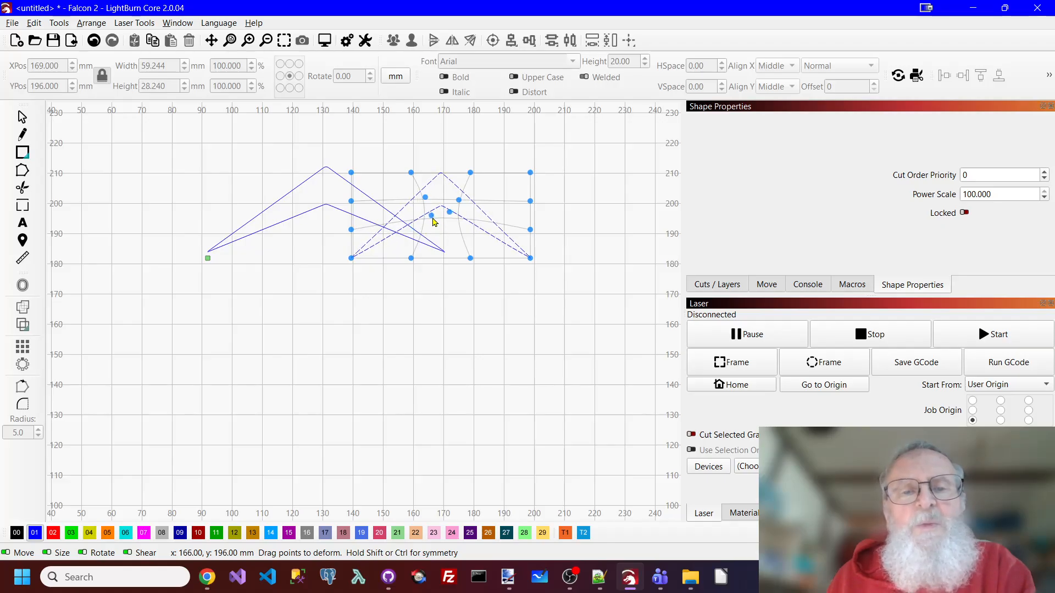
pyautogui.moveTo(352, 258)
pyautogui.mouseDown()
pyautogui.moveTo(371, 247)
pyautogui.moveTo(356, 234)
pyautogui.moveTo(360, 250)
pyautogui.mouseUp()
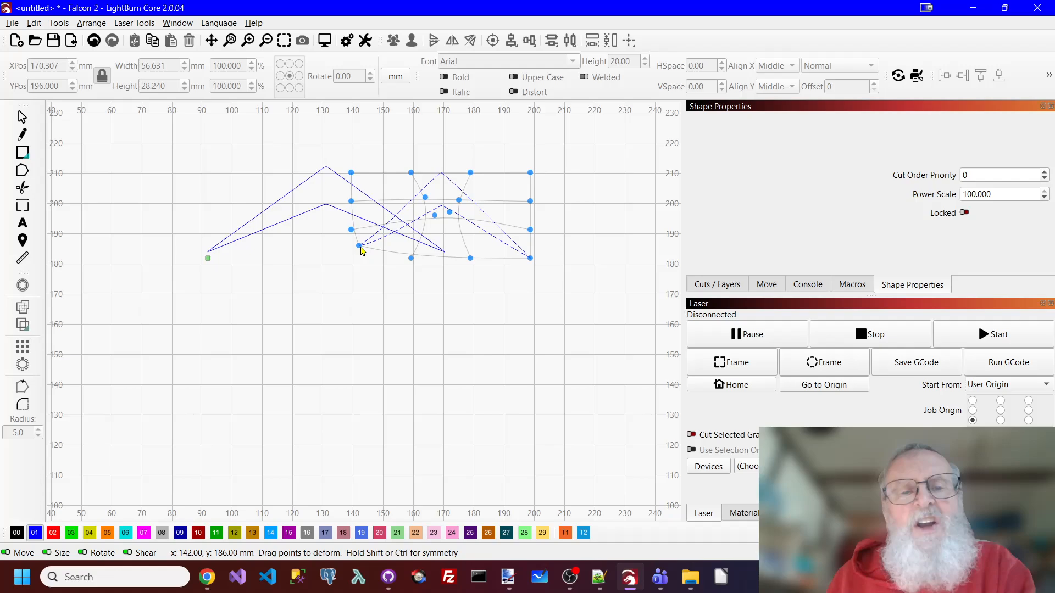
pyautogui.moveTo(529, 258); pyautogui.dragTo(520, 181)
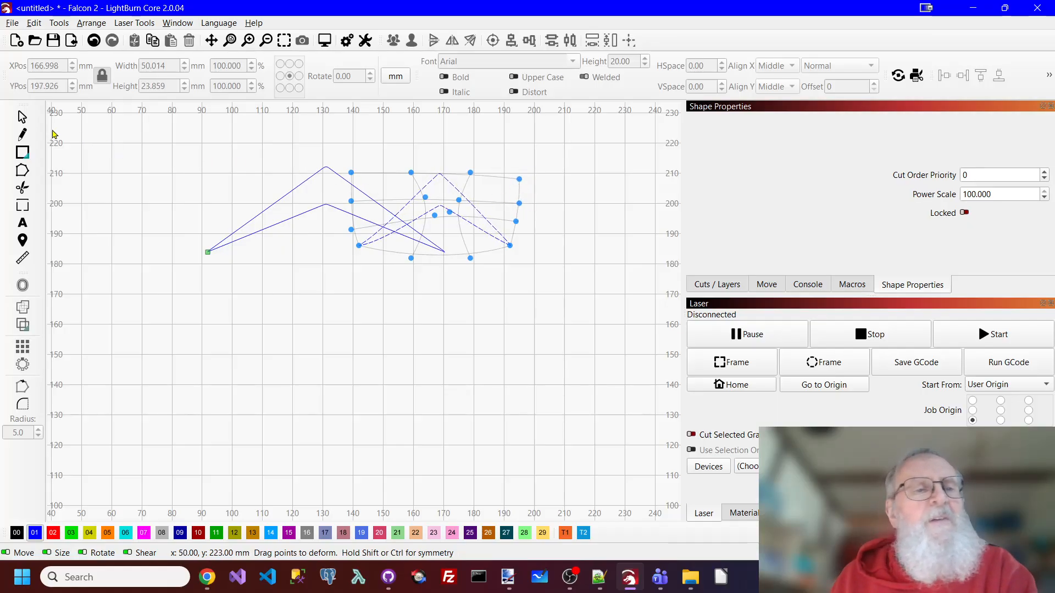
pyautogui.click(22, 117)
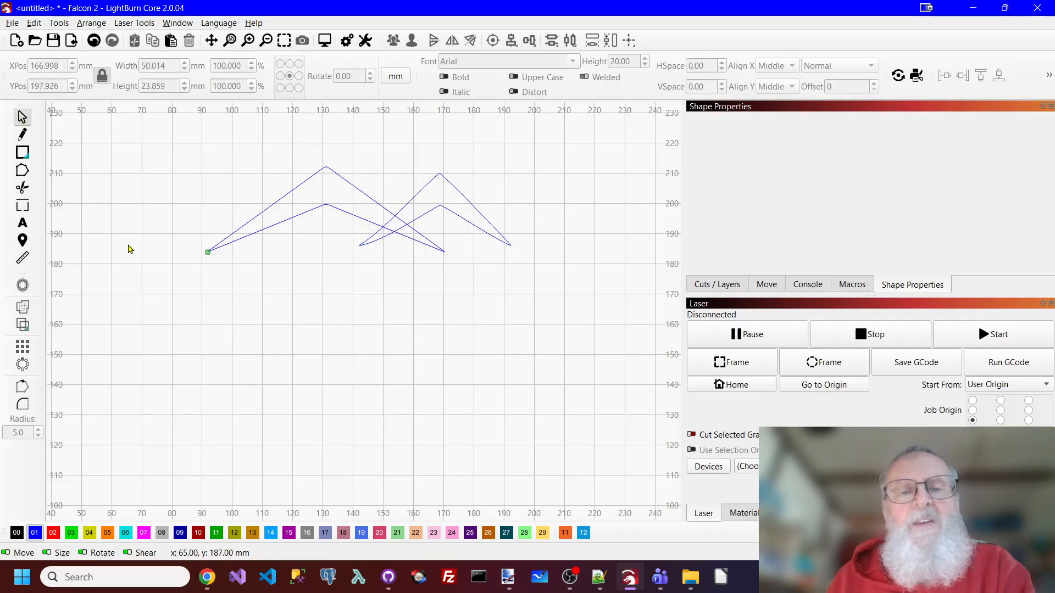
# Trim away the crossing segments where the two mountains overlap so they join into one outline.
pyautogui.click(278, 201)
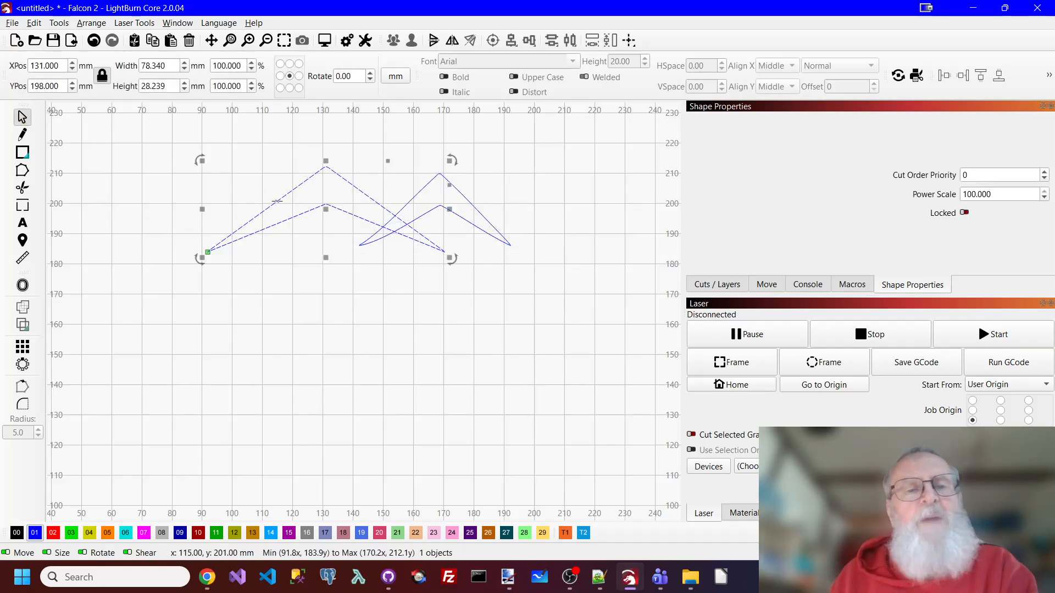
pyautogui.click(477, 287)
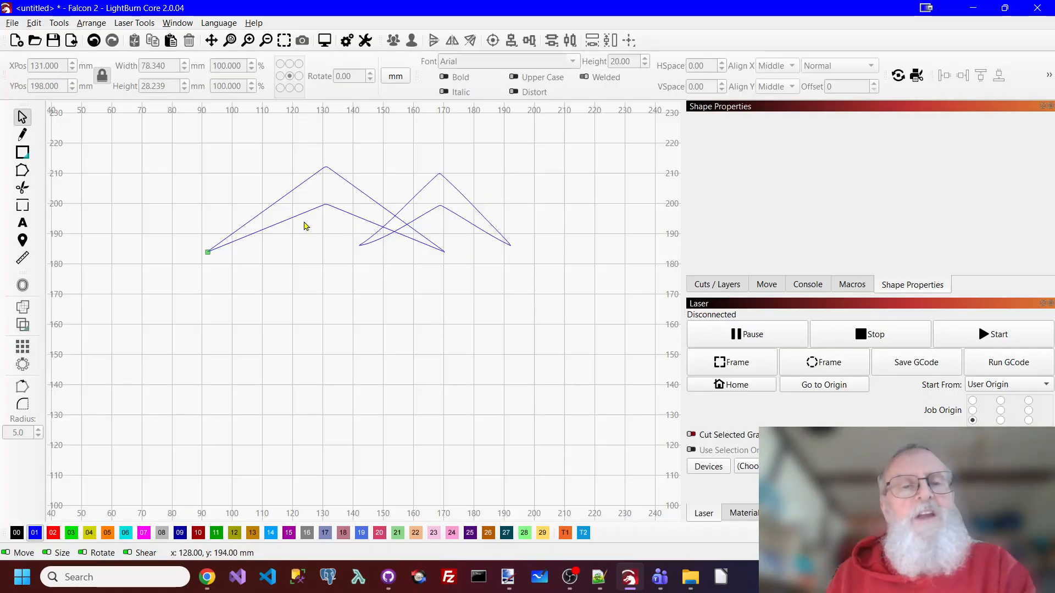
pyautogui.click(22, 187)
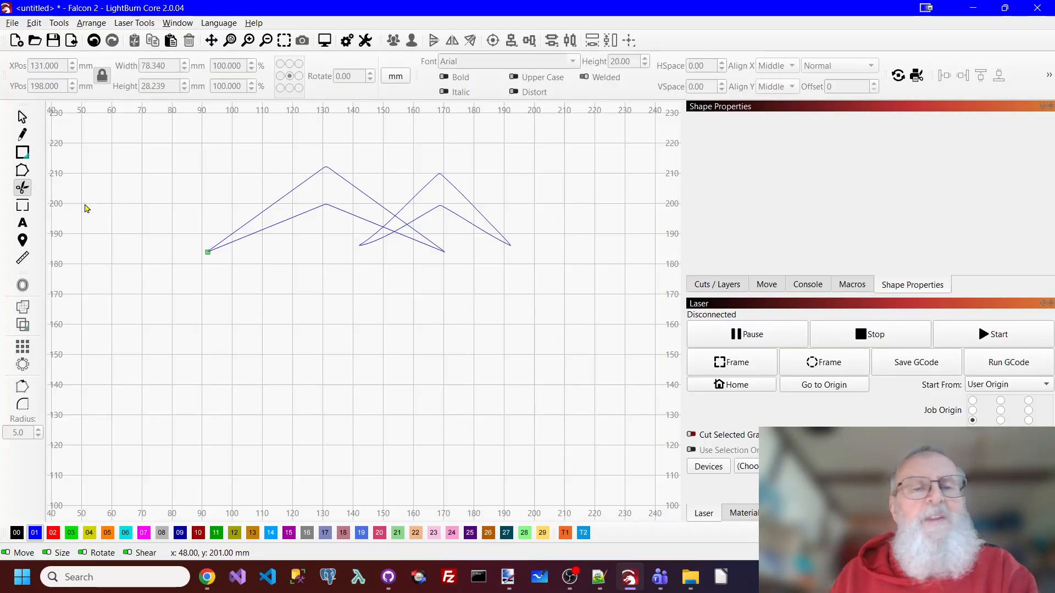
pyautogui.click(403, 223)
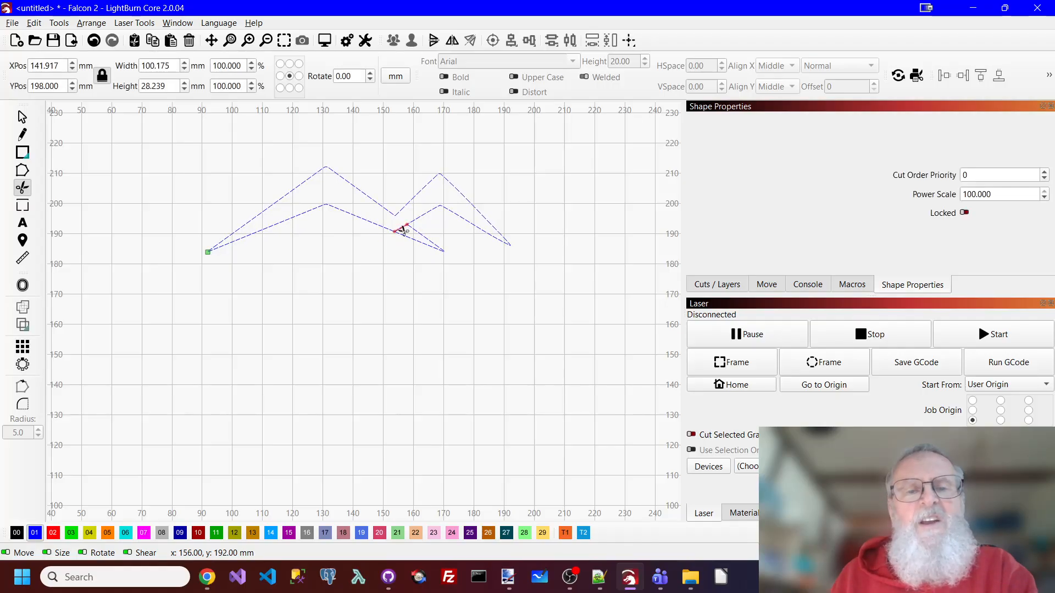
pyautogui.press('Escape')
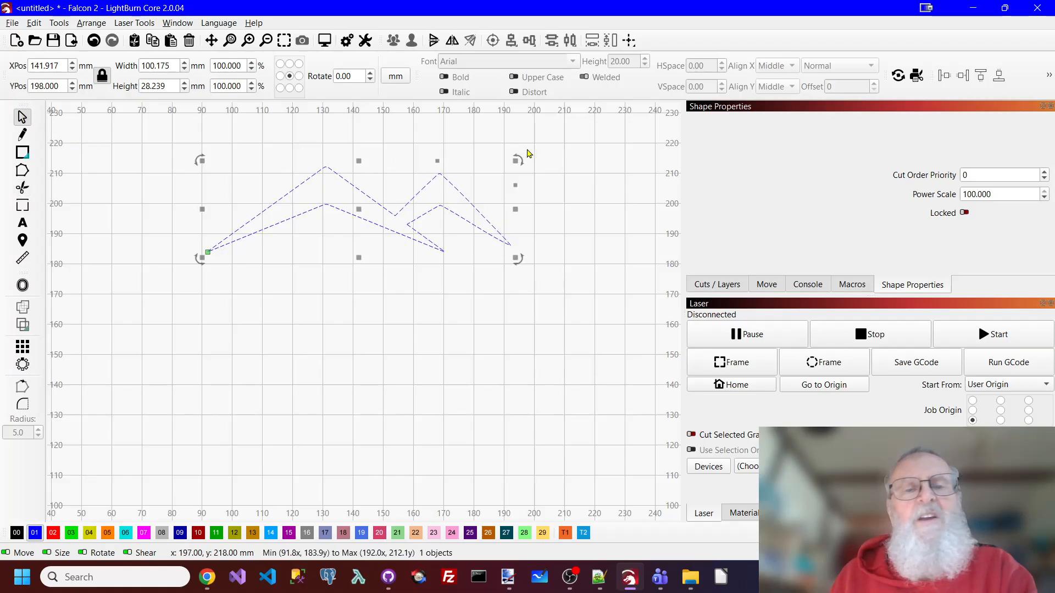
# Change the cut mode of blue layer 01 from Line to Fill so the mountain outline is filled.
pyautogui.click(724, 286)
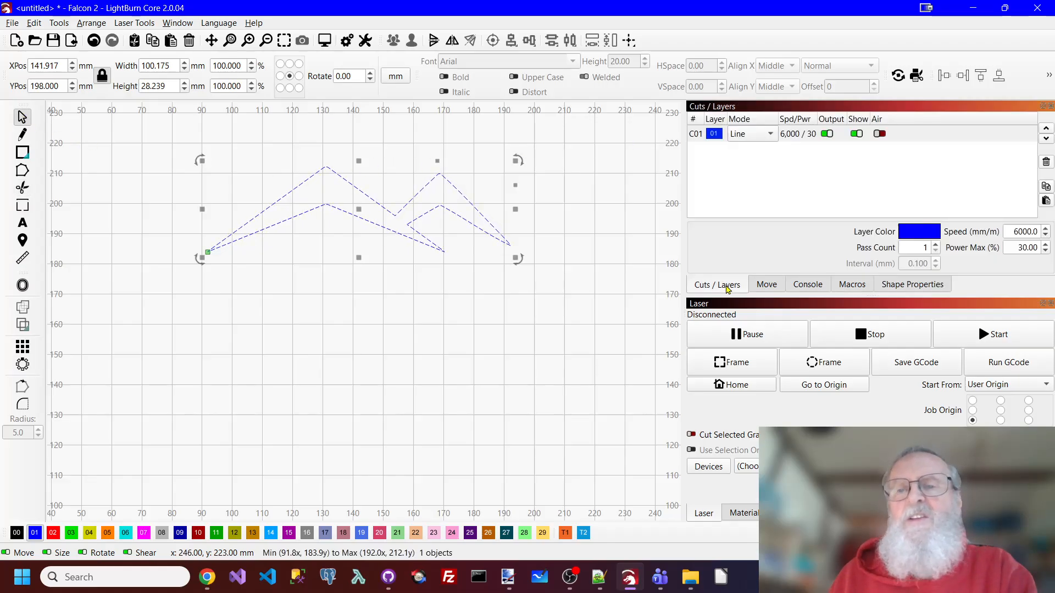
pyautogui.click(770, 134)
pyautogui.click(751, 147)
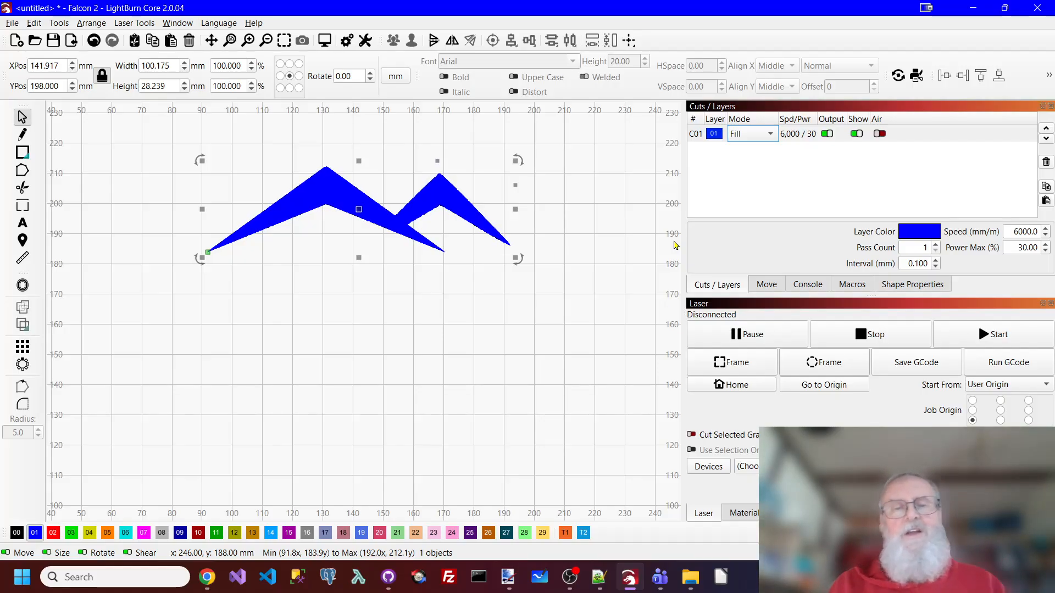
# Deselect the mountain range and examine the rounded tips of its outer right and left feet up close.
pyautogui.click(501, 245)
pyautogui.scroll(10, 513, 248)
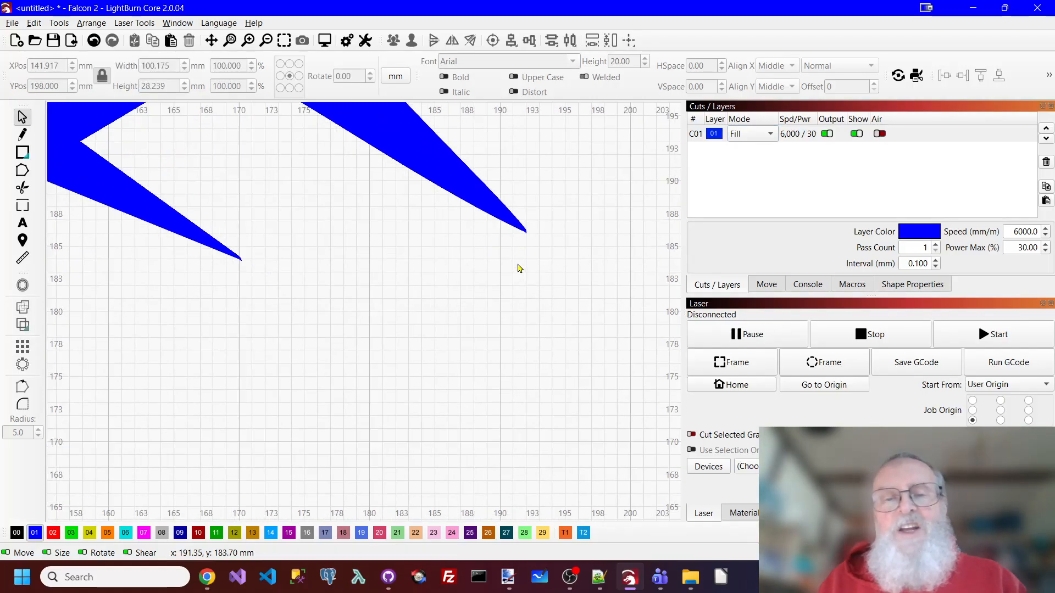
pyautogui.scroll(8, 532, 251)
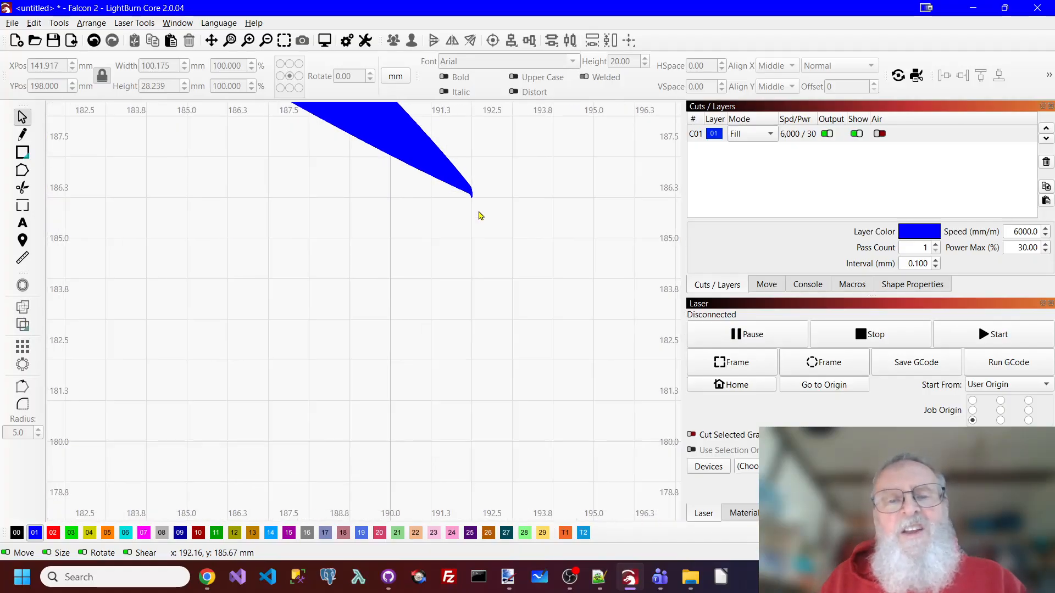
pyautogui.scroll(3, 475, 206)
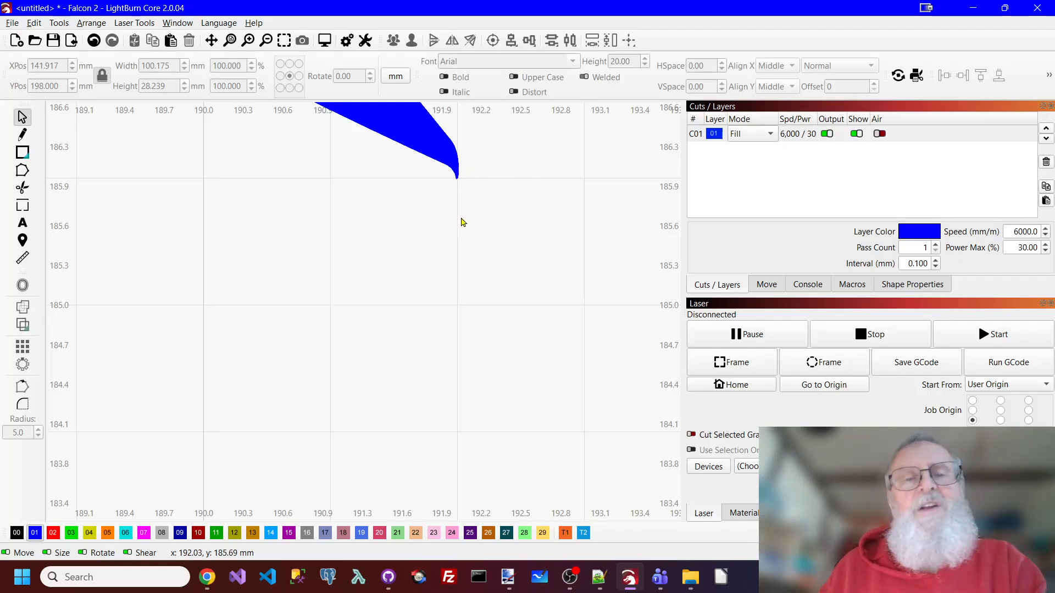
pyautogui.scroll(-18, 462, 222)
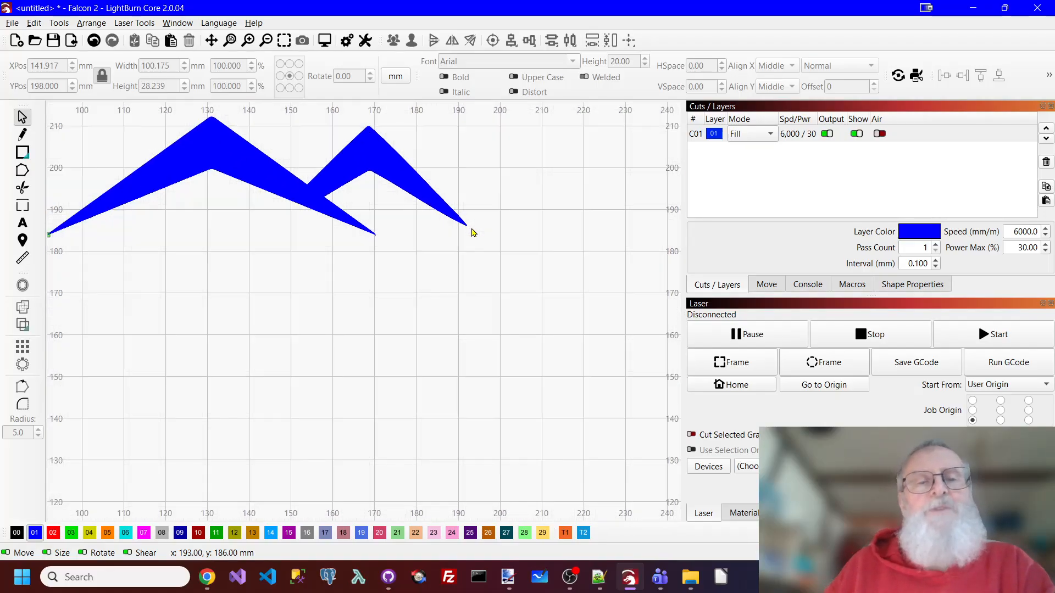
pyautogui.scroll(-1, 473, 233)
pyautogui.scroll(8, 212, 236)
pyautogui.scroll(5, 213, 245)
pyautogui.scroll(-3, 204, 232)
pyautogui.scroll(-2, 286, 202)
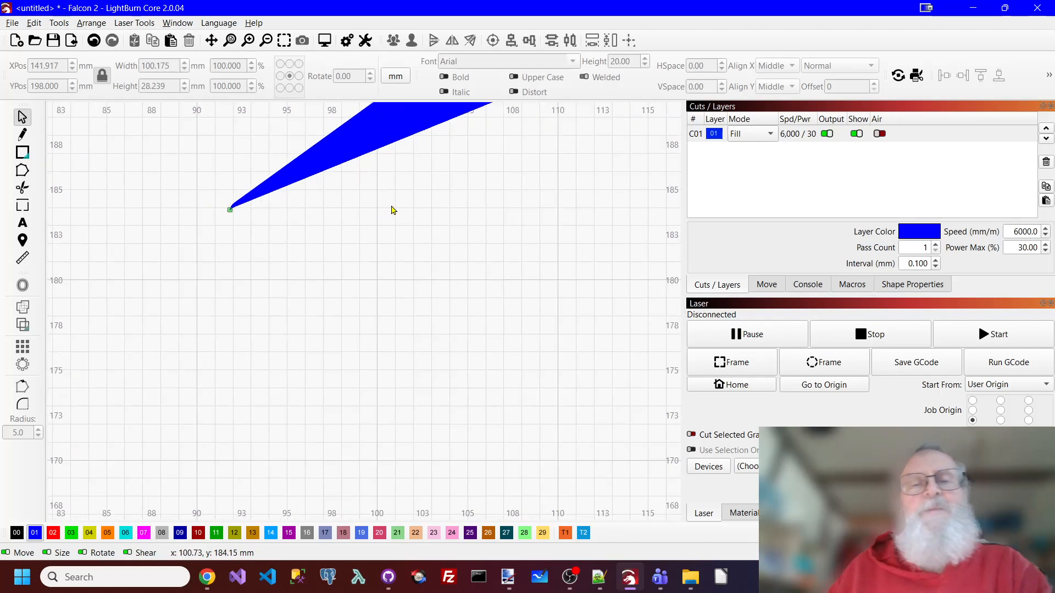
pyautogui.scroll(-8, 391, 211)
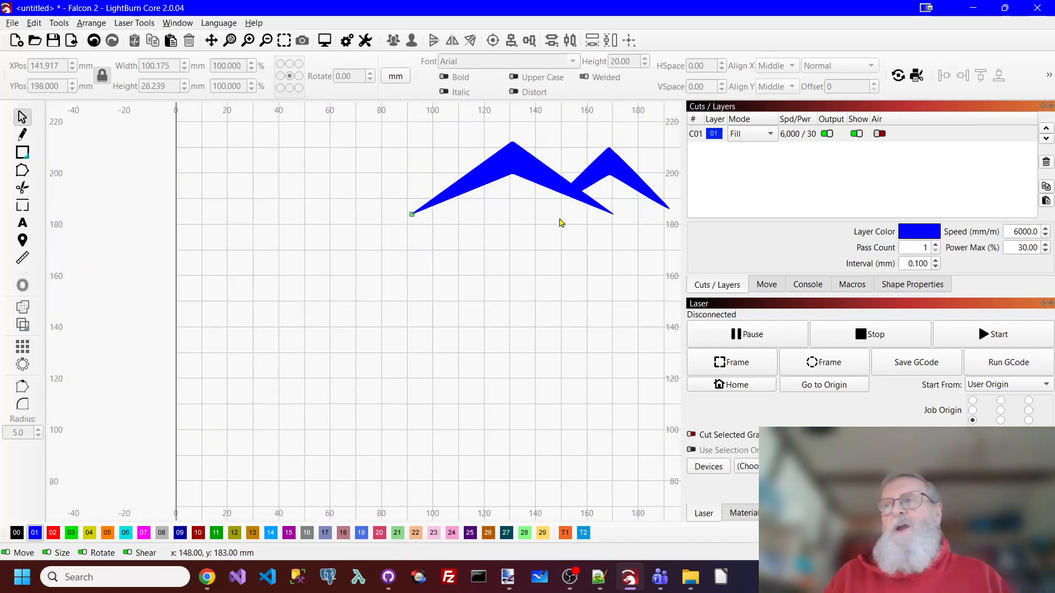